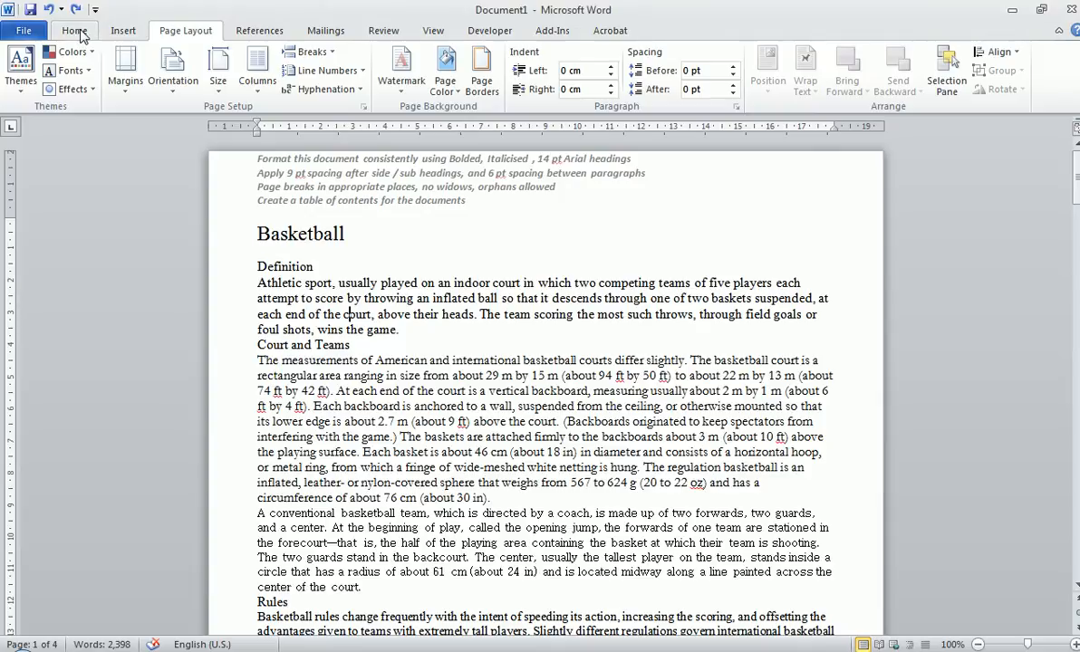
Look through the Basketball document to examine the formatting of its headings and body text
click(74, 30)
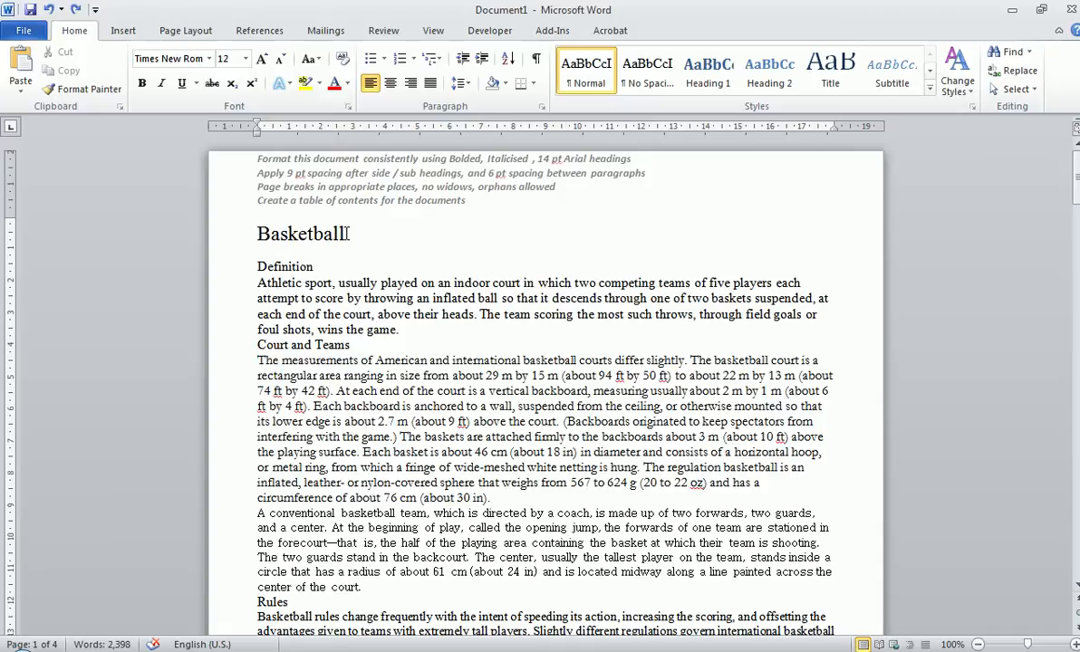
click(293, 363)
scroll(294, 362, down, 5)
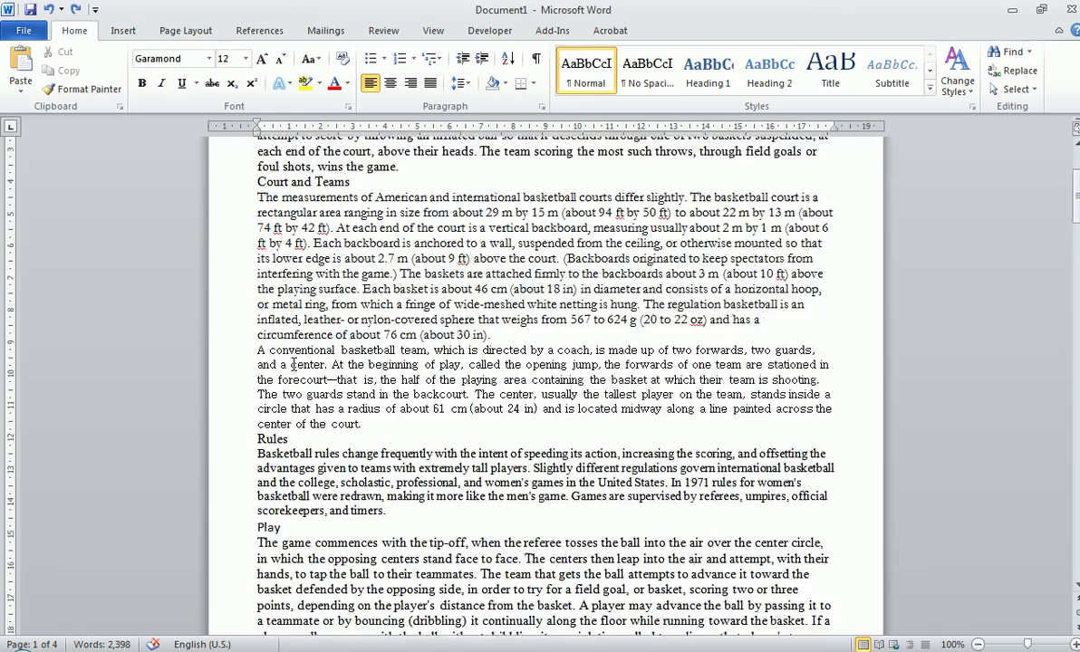
drag(1074, 259, 1075, 367)
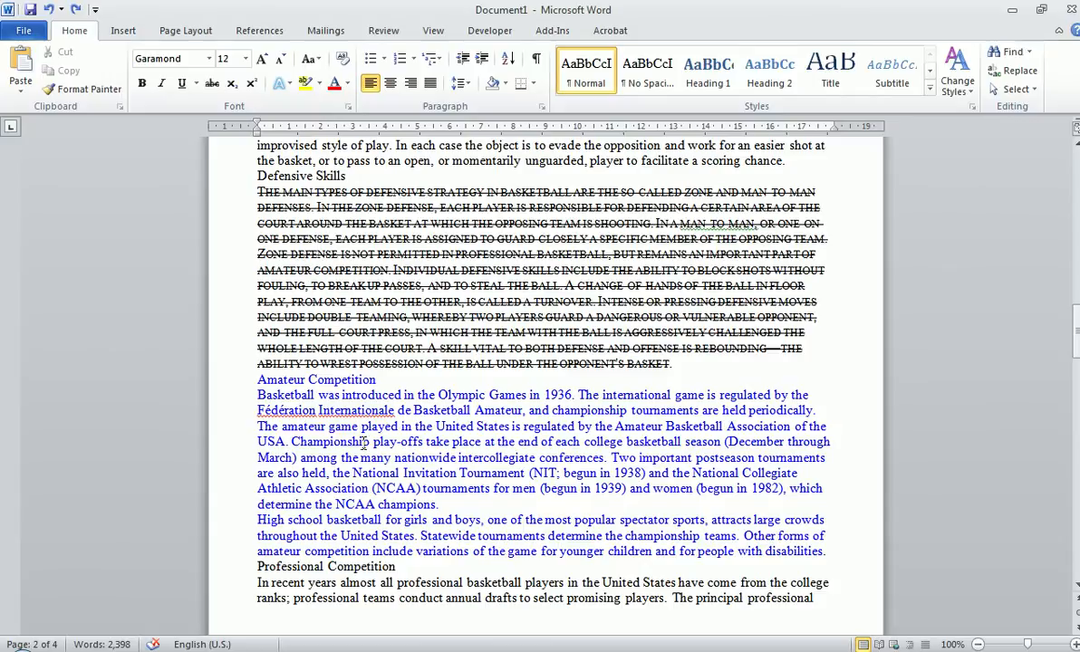
scroll(363, 441, down, 3)
scroll(390, 406, down, 5)
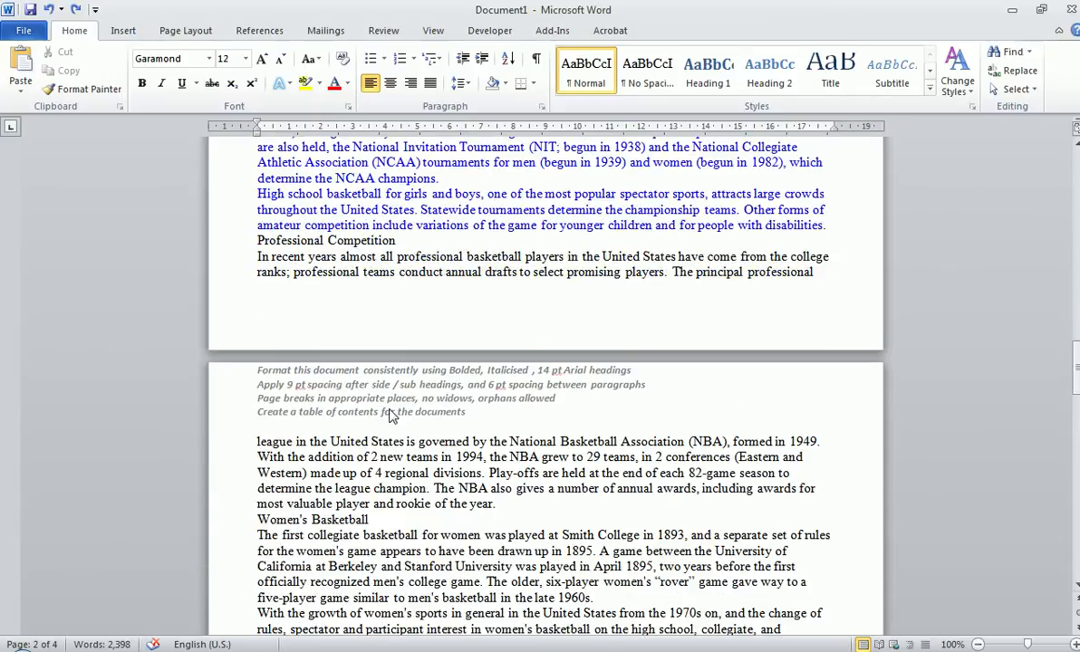
drag(1074, 363, 1075, 186)
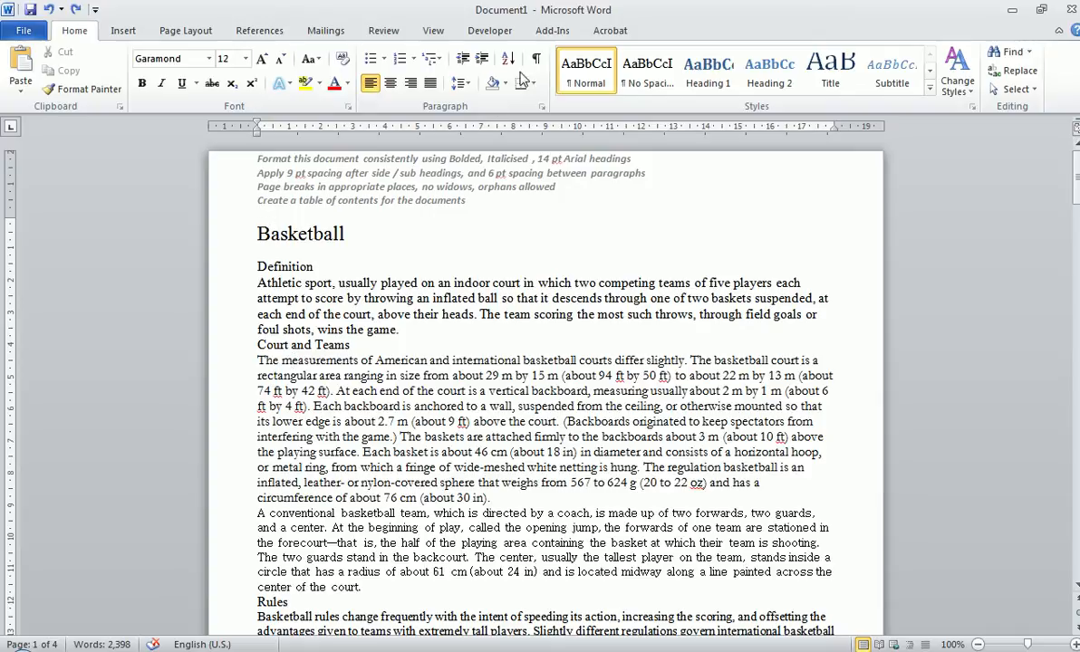
Show the formatting marks and apply the Heading 1 style to the Definition and Court and Teams headings
key(ctrl+shift+8)
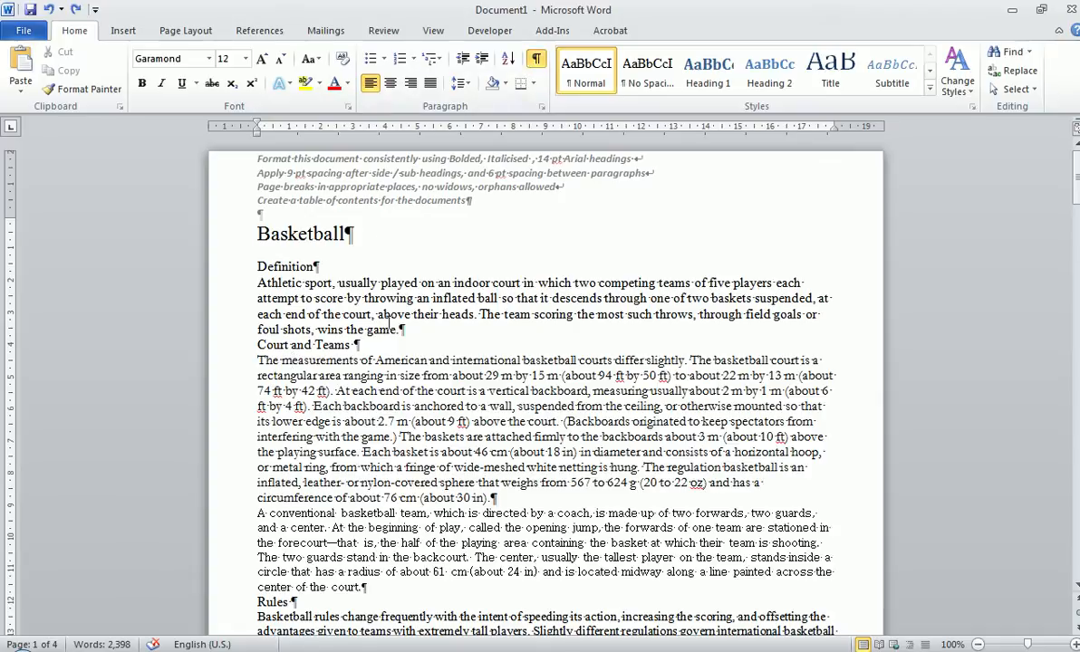
drag(329, 268, 260, 270)
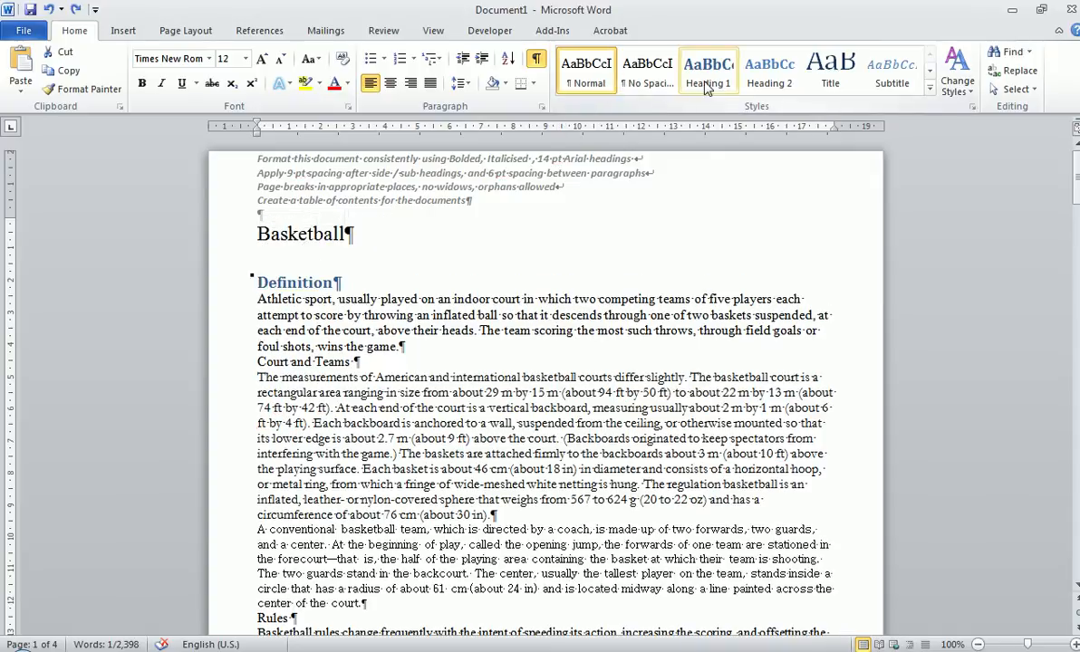
click(707, 84)
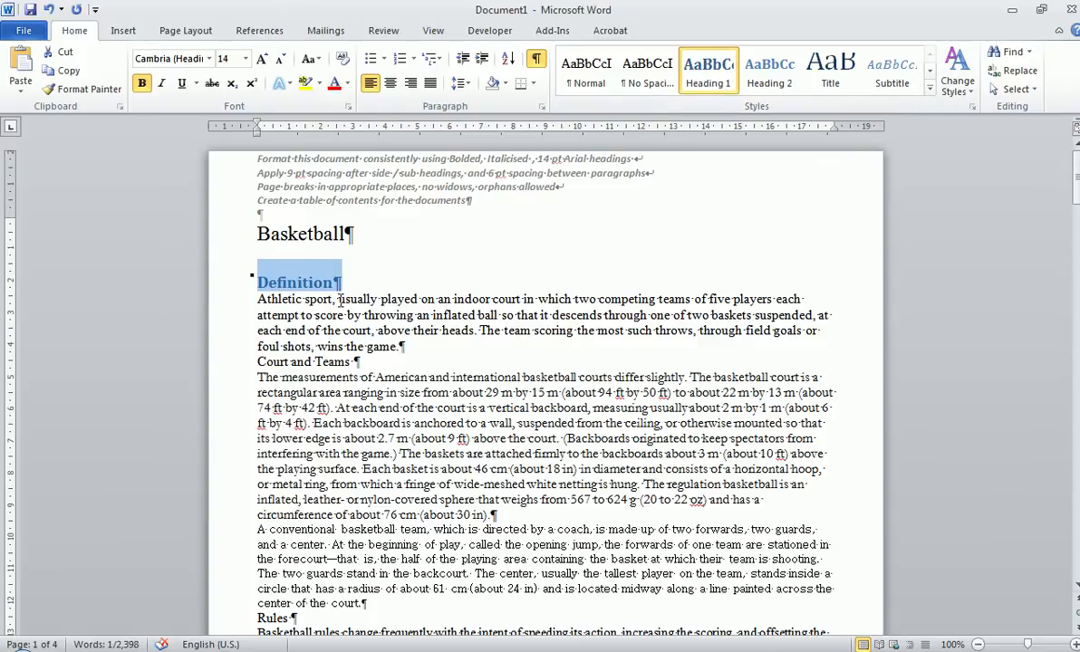
drag(360, 361, 258, 362)
click(705, 68)
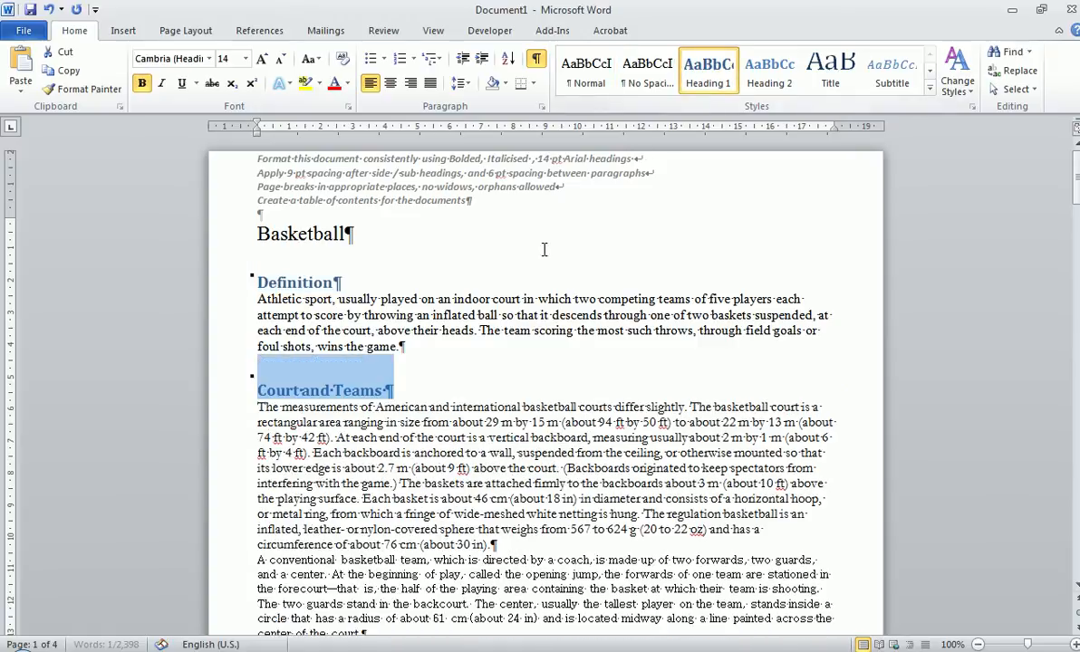
Copy the Court and Teams heading format to the Rules and Play headings with Format Painter
scroll(494, 314, down, 3)
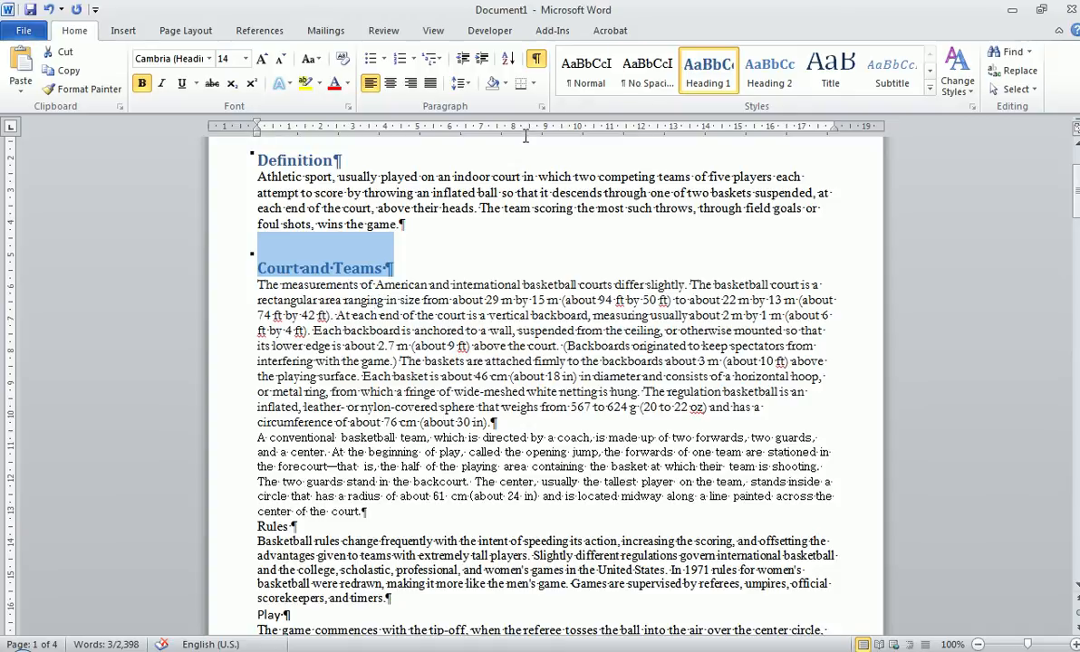
click(67, 90)
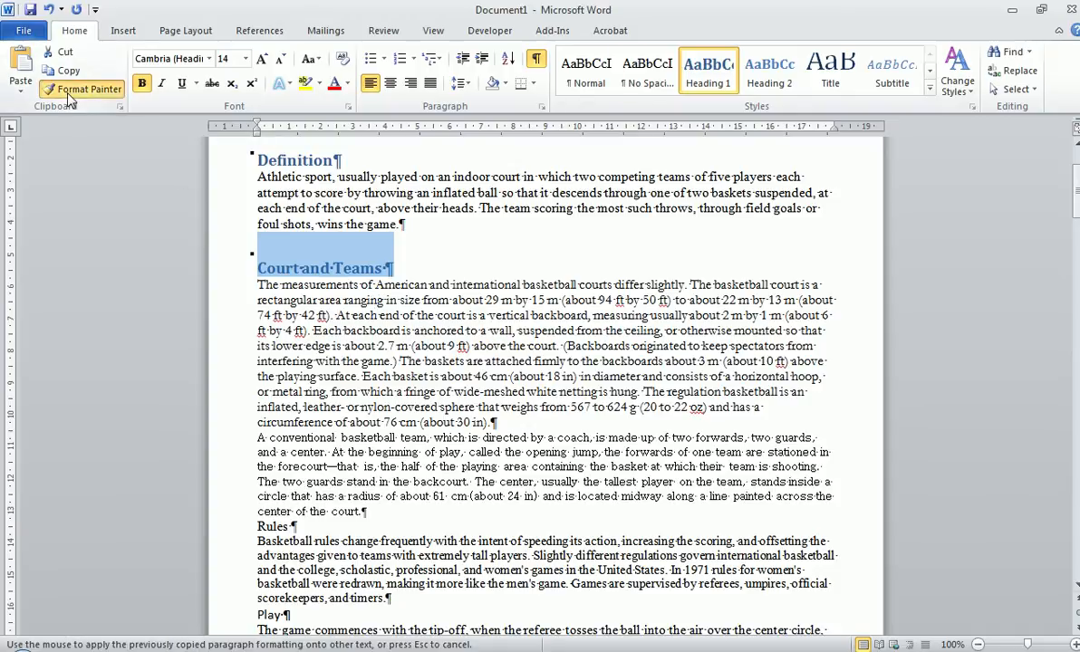
scroll(160, 239, down, 4)
scroll(254, 308, up, 3)
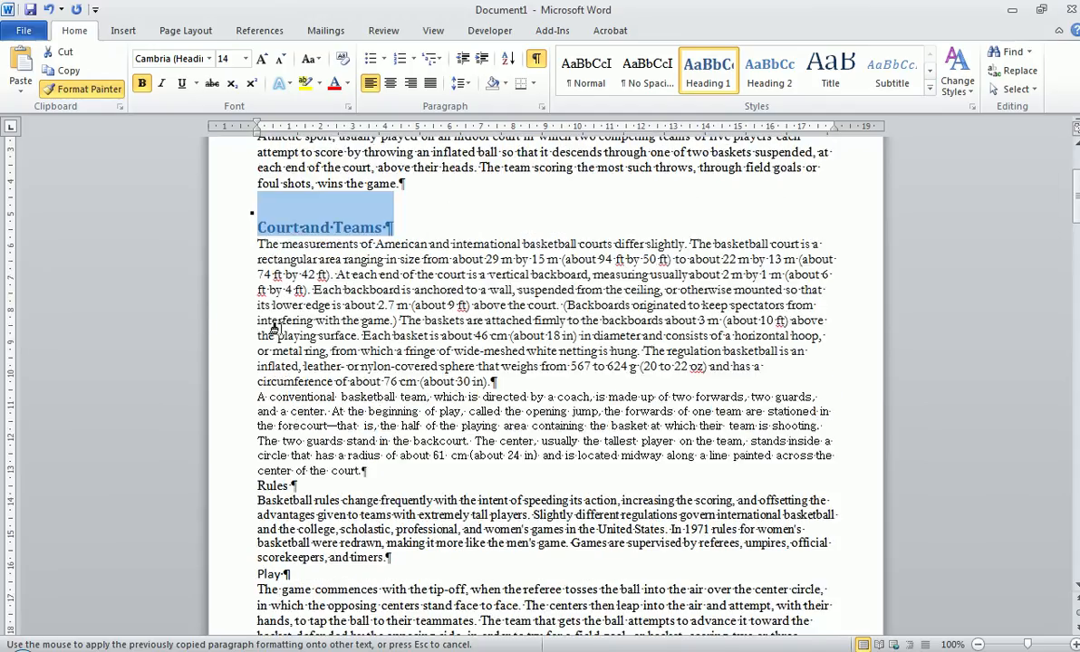
scroll(335, 238, down, 3)
mouse_move(296, 363)
mouse_down()
mouse_move(252, 362)
mouse_move(261, 365)
mouse_move(237, 343)
mouse_up()
Paint the same heading format onto the Penalties and Free Throws and Offensive Skills headings
scroll(244, 344, down, 3)
scroll(290, 394, down, 4)
drag(413, 393, 256, 393)
scroll(275, 405, down, 3)
scroll(272, 389, down, 5)
drag(351, 349, 258, 354)
Paint the heading format onto the Defensive Skills, Amateur Competition and Professional Competition headings
scroll(299, 353, down, 7)
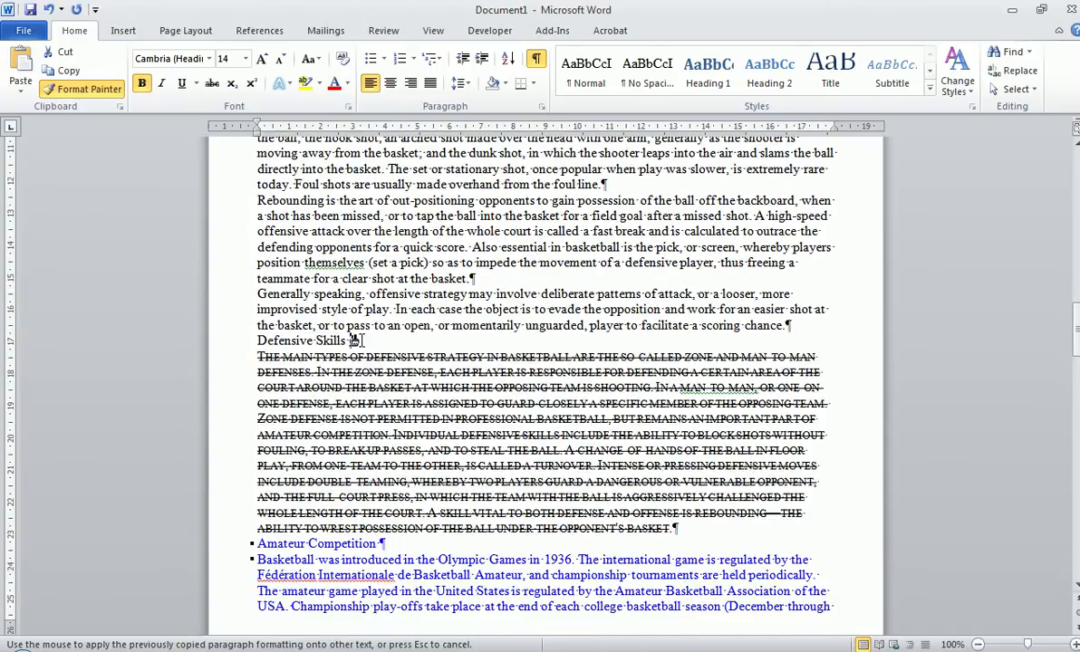
click(242, 341)
scroll(371, 410, down, 3)
drag(372, 410, 243, 411)
scroll(245, 412, down, 7)
scroll(244, 412, down, 3)
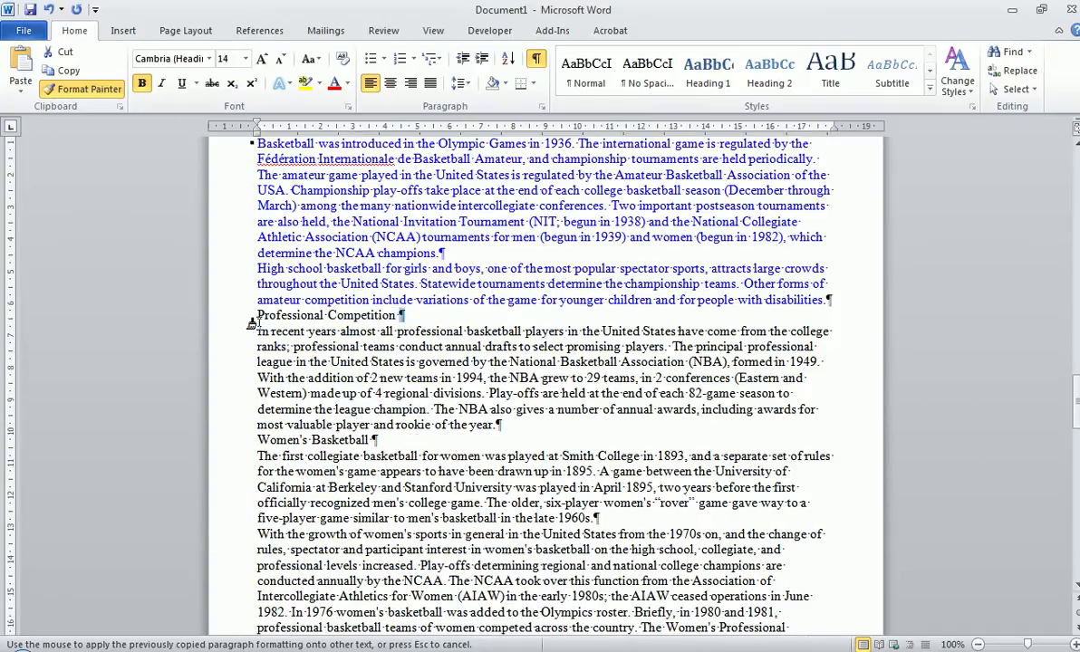
click(245, 317)
Paint the heading format onto the Women's Basketball and History headings, and turn off Format Painter
scroll(271, 312, down, 3)
drag(373, 308, 245, 306)
scroll(277, 333, down, 5)
drag(315, 335, 228, 333)
scroll(272, 340, down, 7)
scroll(270, 344, down, 5)
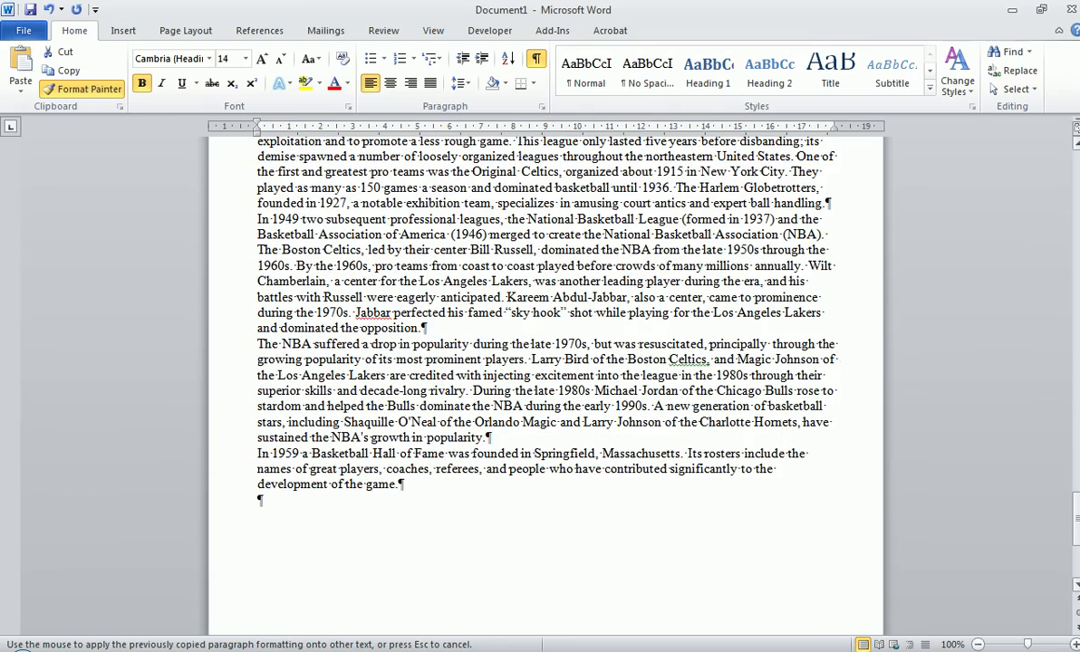
drag(1076, 519, 1071, 168)
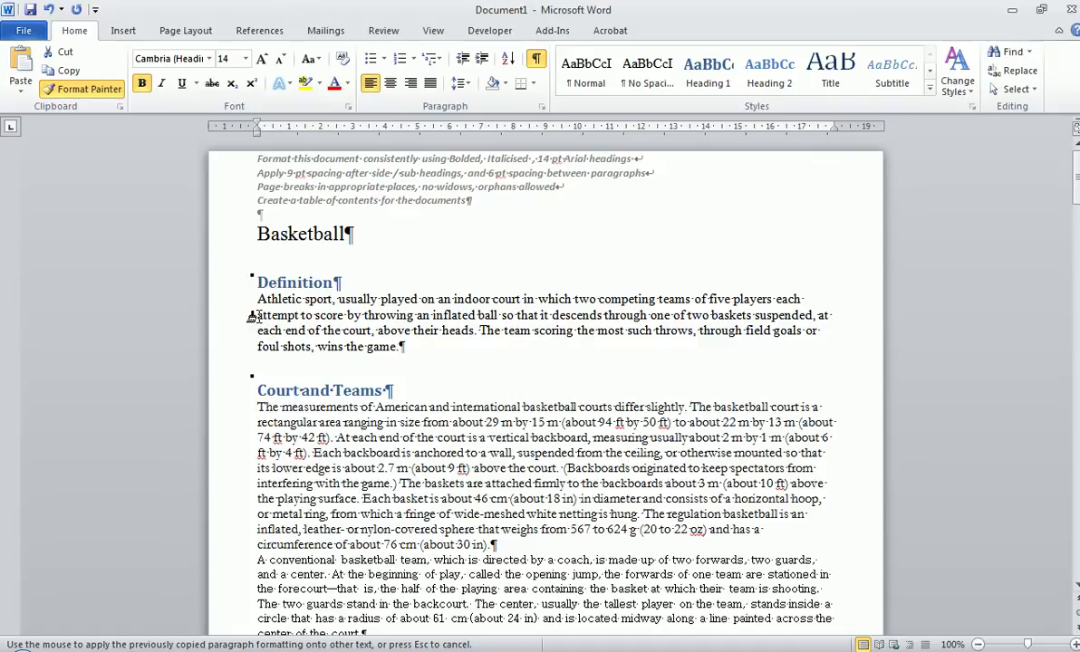
click(90, 92)
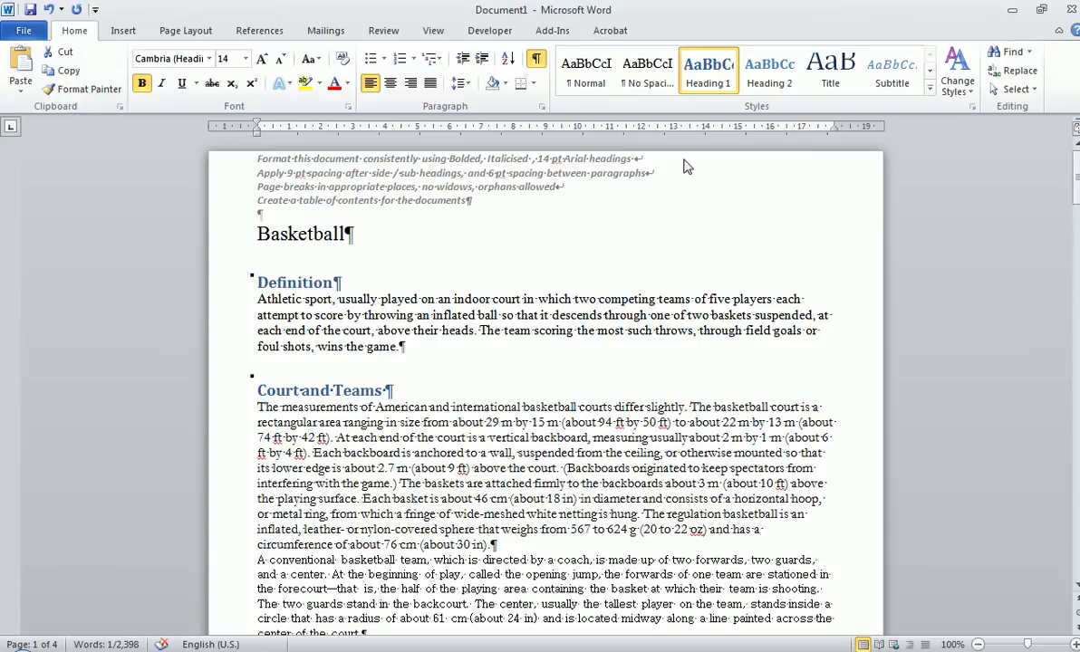
Apply the Normal style to the body paragraphs under Definition and Court and Teams
click(315, 314)
drag(258, 299, 408, 347)
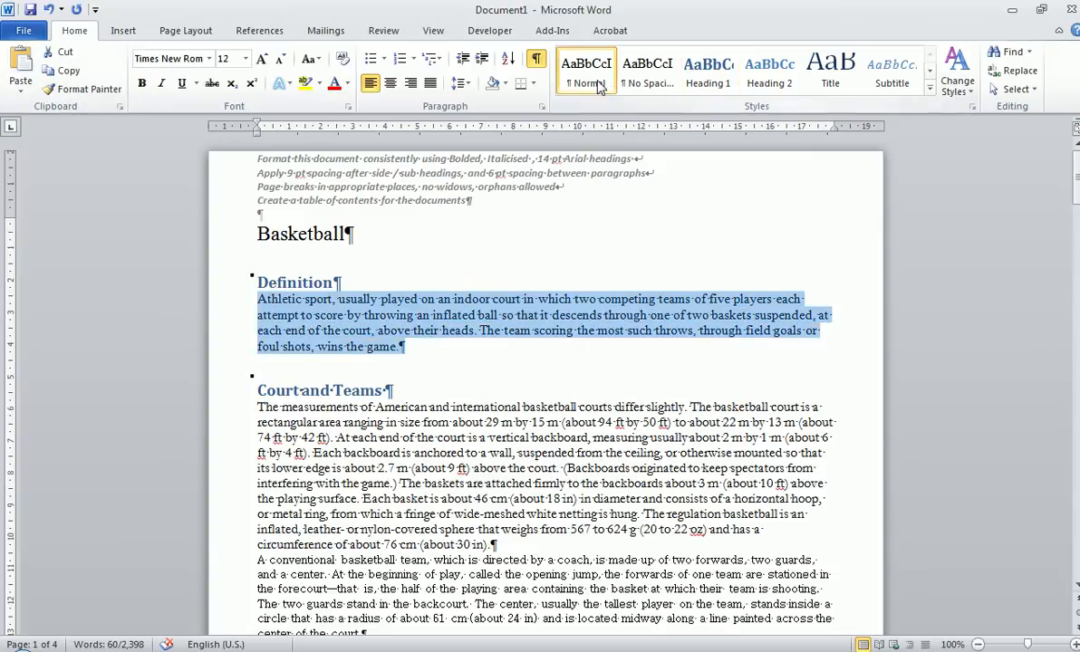
scroll(261, 308, down, 4)
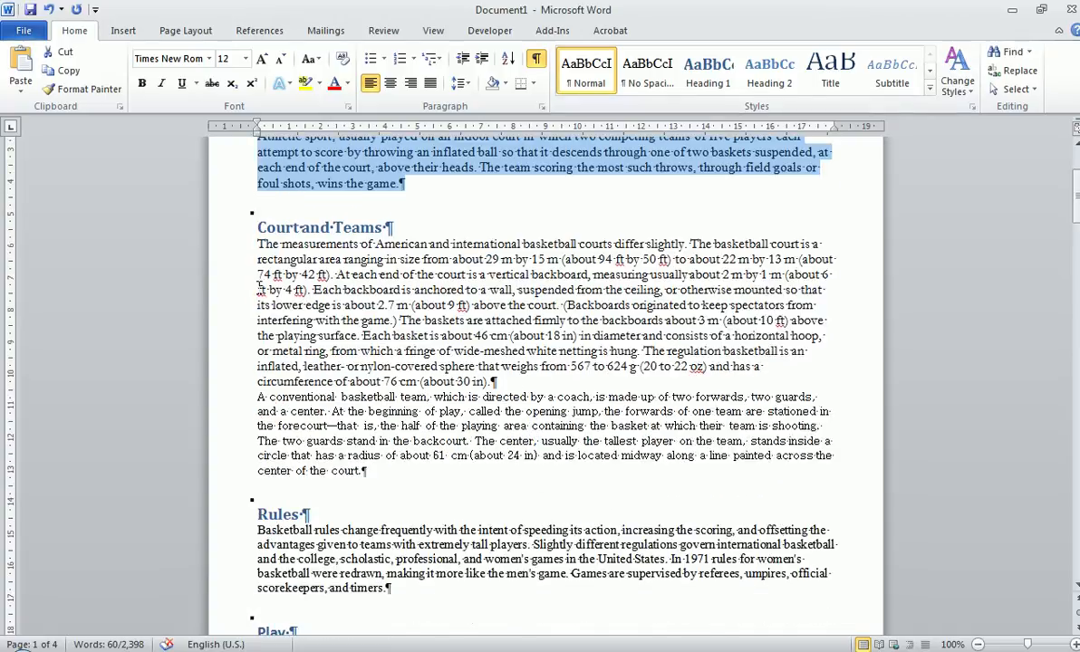
drag(255, 245, 362, 433)
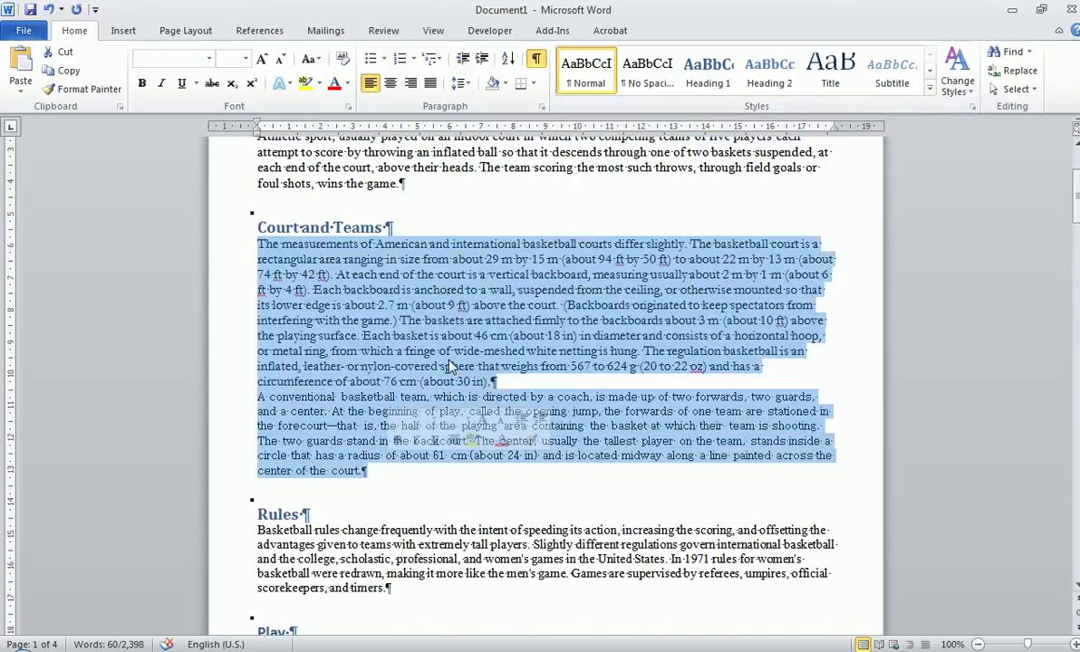
click(589, 72)
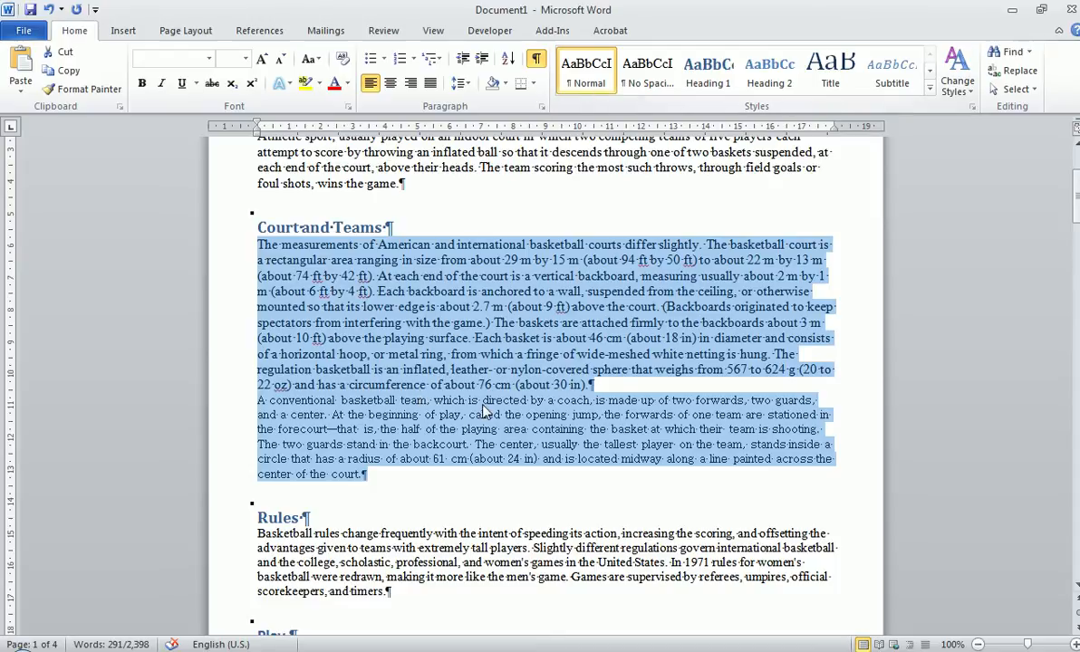
click(462, 429)
drag(242, 403, 370, 482)
click(586, 74)
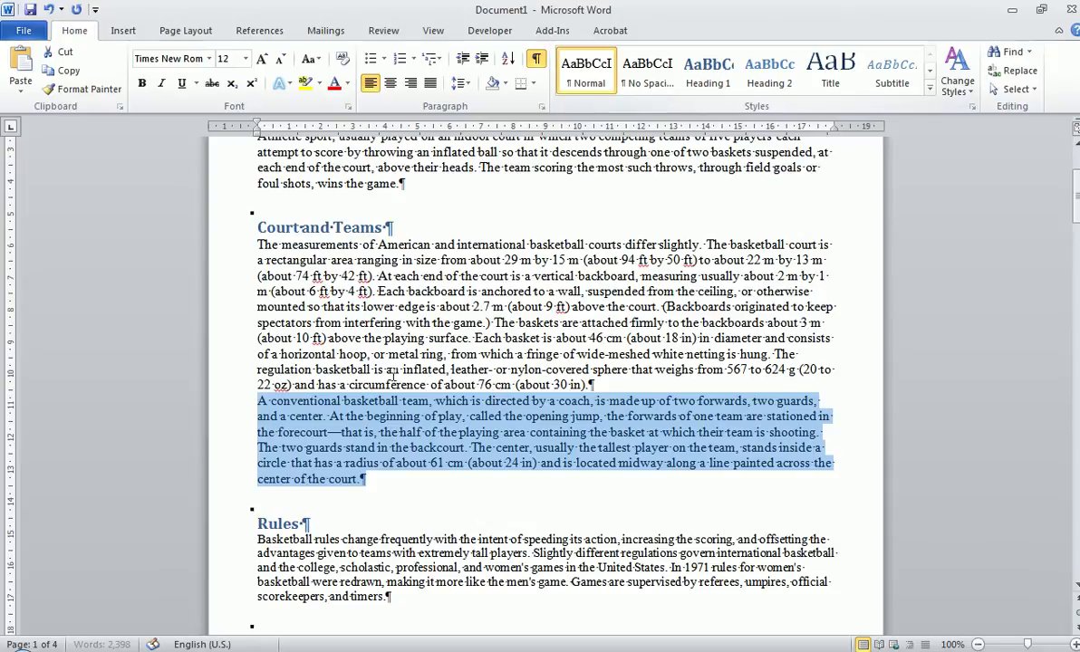
Apply the Normal style to the body paragraphs under Rules and Play
scroll(335, 352, down, 3)
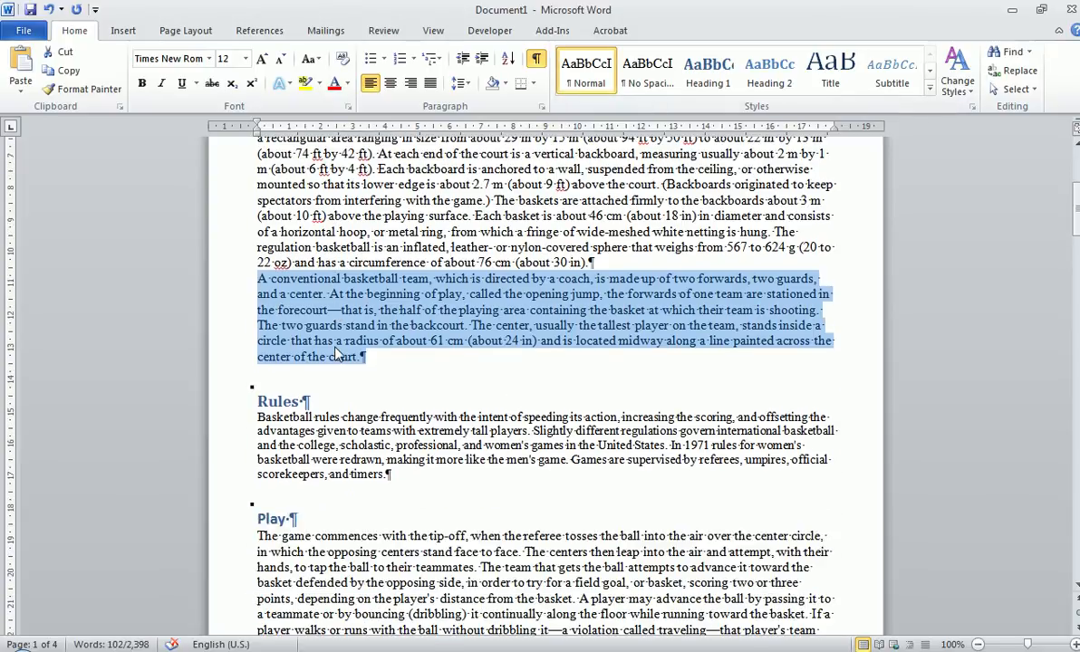
drag(258, 417, 392, 473)
click(583, 80)
scroll(369, 410, down, 4)
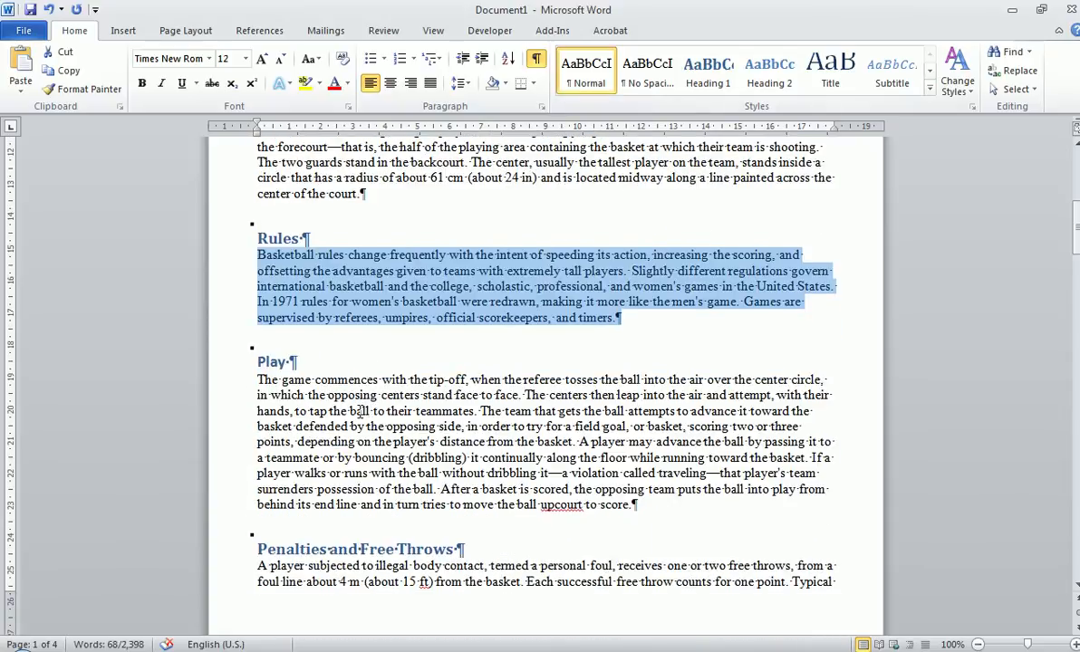
drag(253, 387, 609, 503)
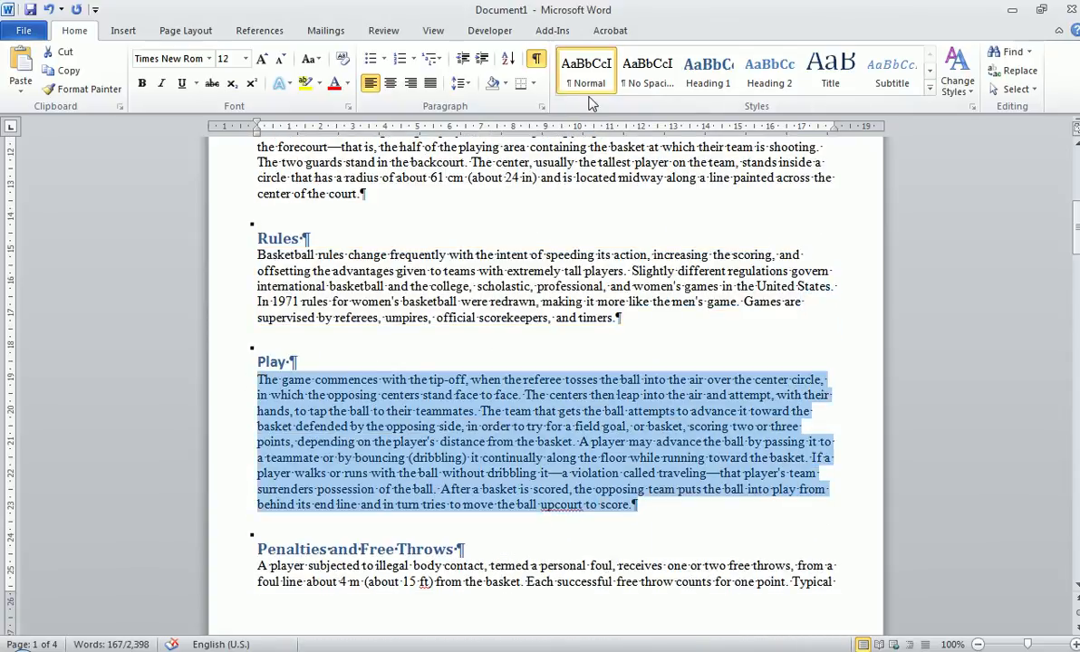
Apply the Normal style to the body text under Penalties and Free Throws and Offensive Skills
scroll(514, 342, down, 3)
drag(250, 405, 682, 378)
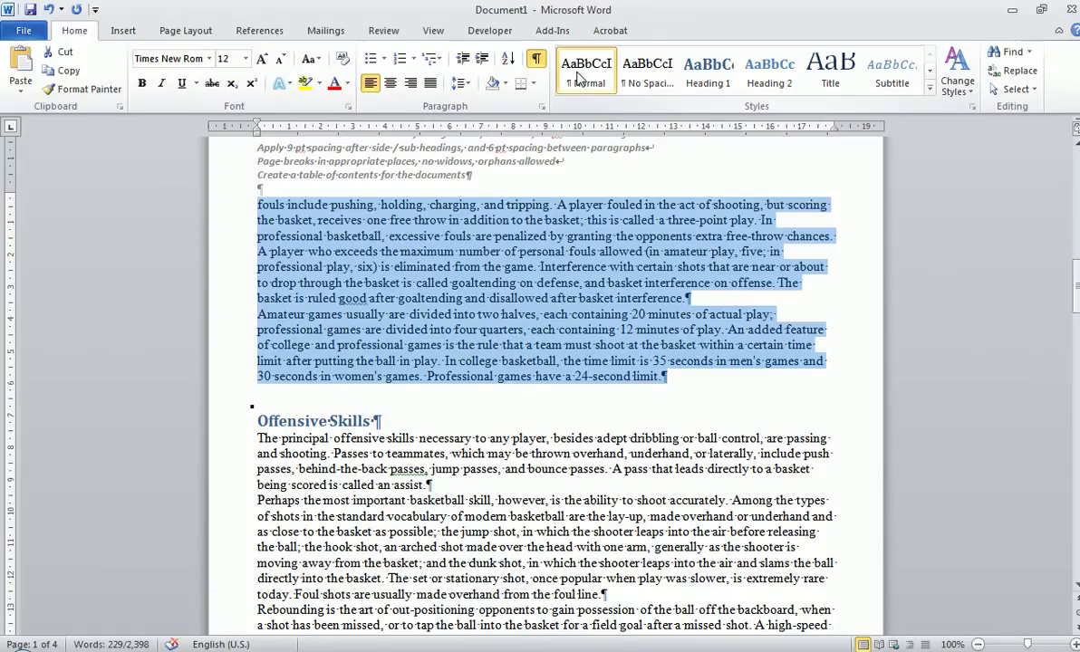
scroll(245, 458, down, 3)
drag(258, 276, 838, 582)
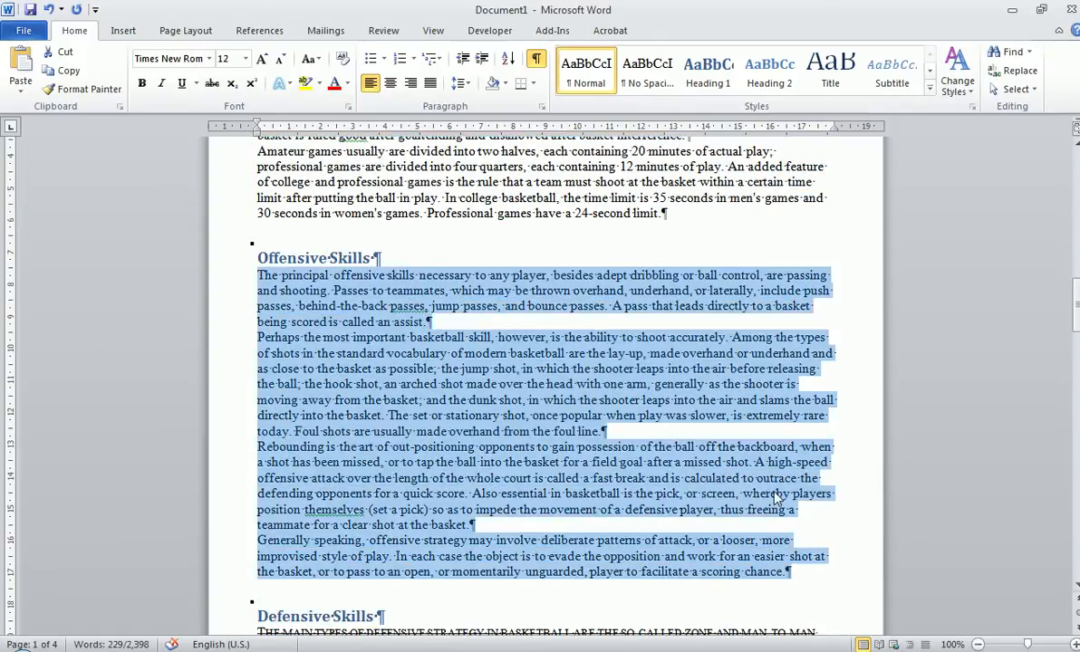
Apply the Normal style to the struck-through Defensive Skills text and the blue Amateur Competition paragraphs
scroll(521, 181, down, 3)
scroll(558, 213, down, 4)
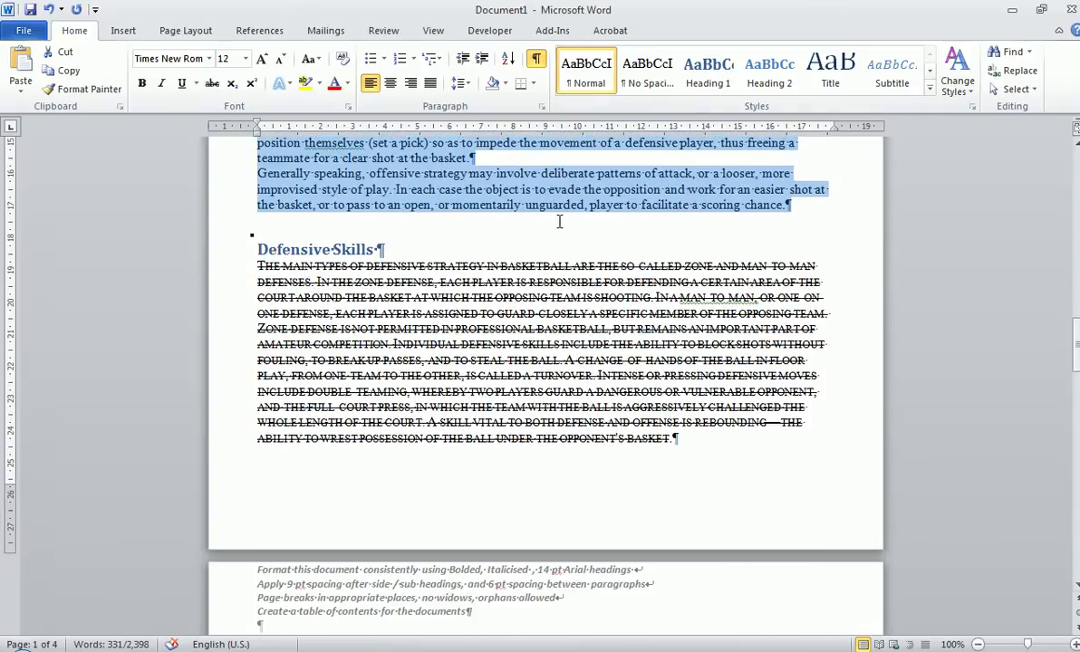
drag(256, 266, 681, 440)
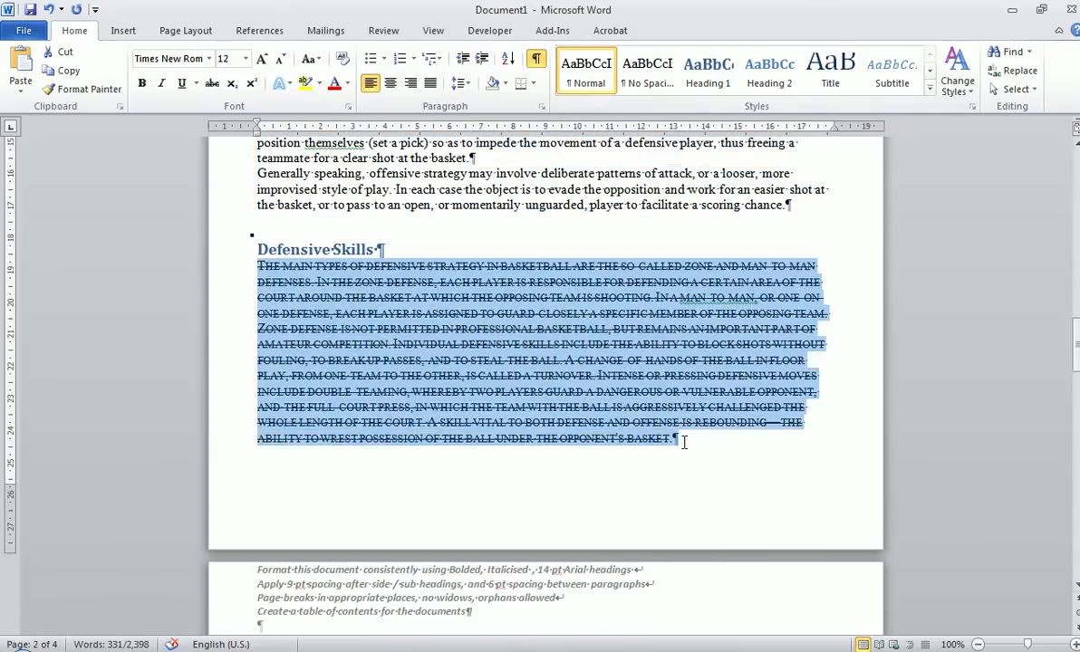
click(584, 71)
scroll(554, 253, down, 7)
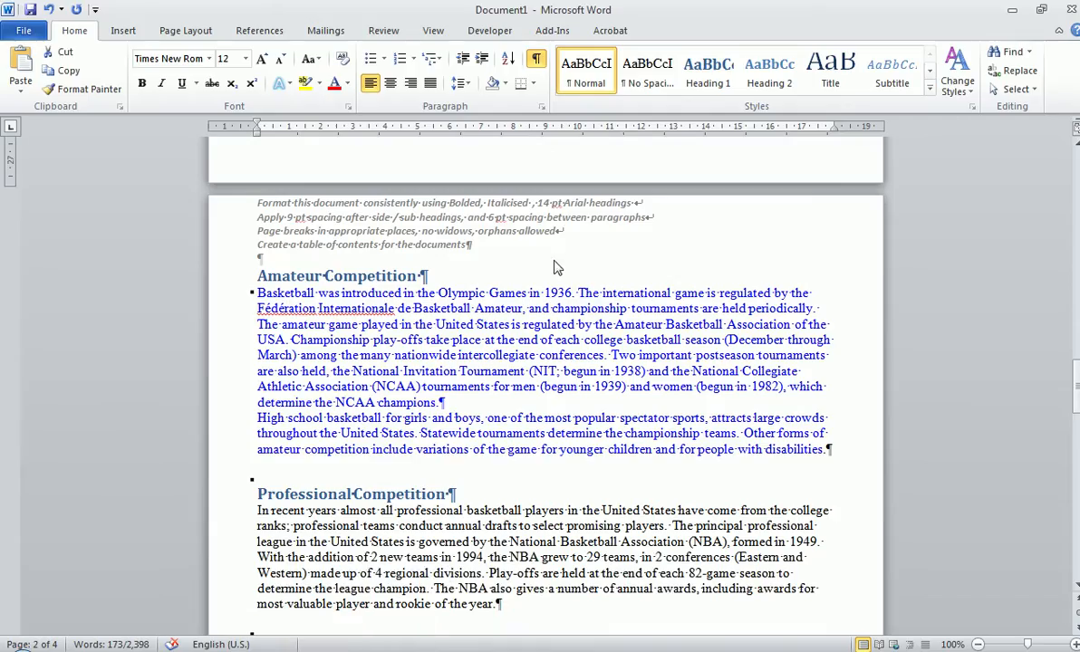
drag(256, 293, 830, 449)
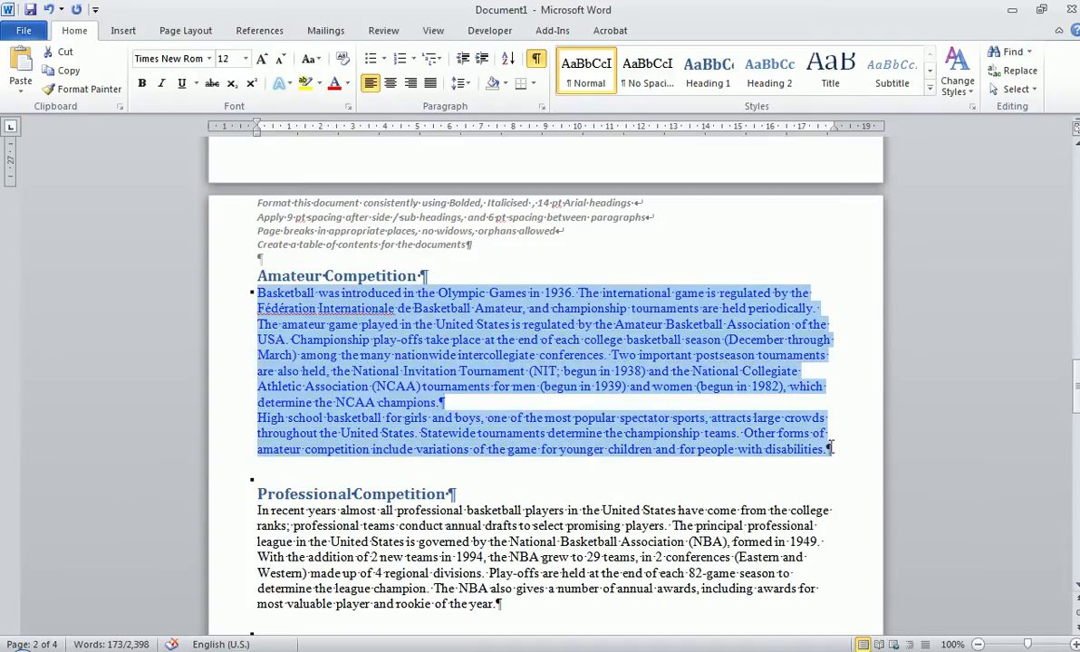
Apply the Normal style to the body text under Professional Competition, Women's Basketball and History
scroll(453, 299, down, 6)
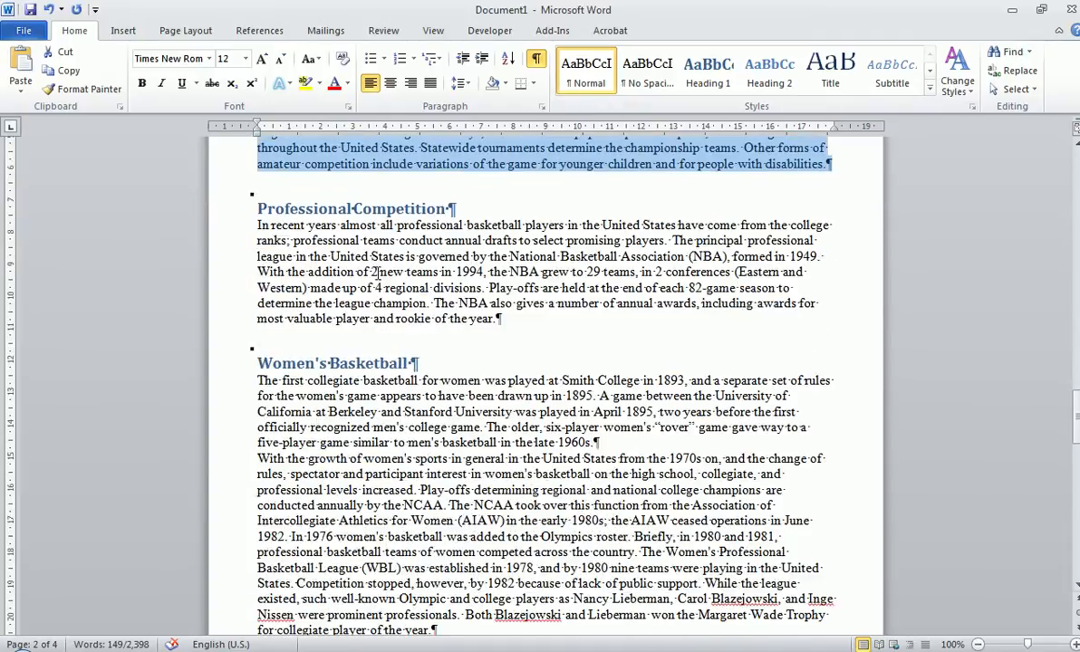
drag(253, 227, 503, 318)
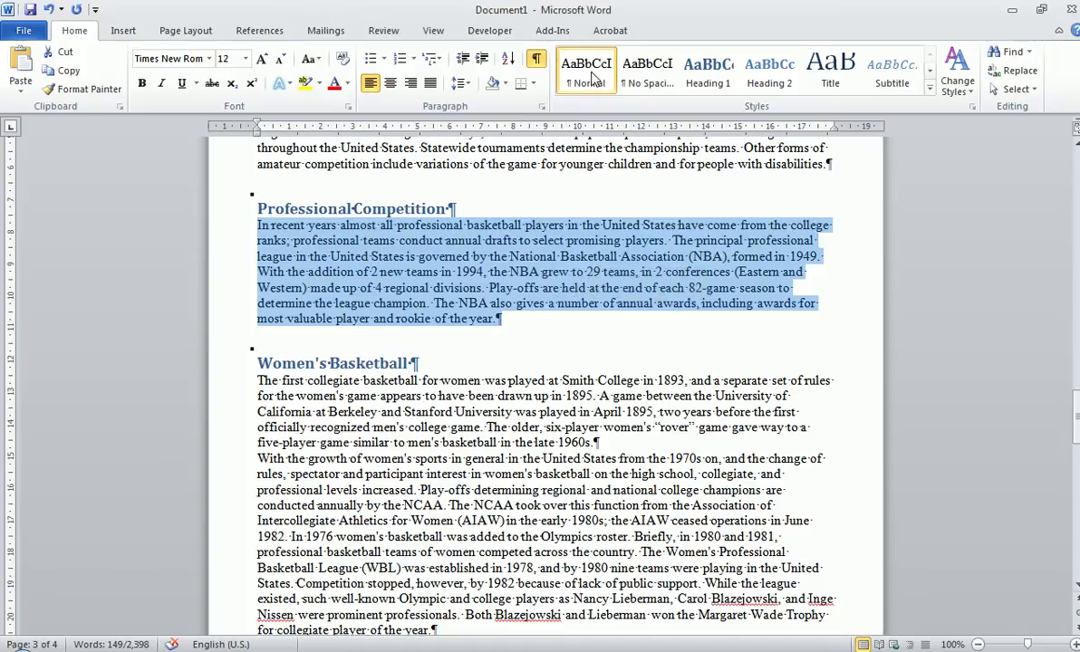
scroll(421, 254, down, 3)
drag(260, 218, 616, 478)
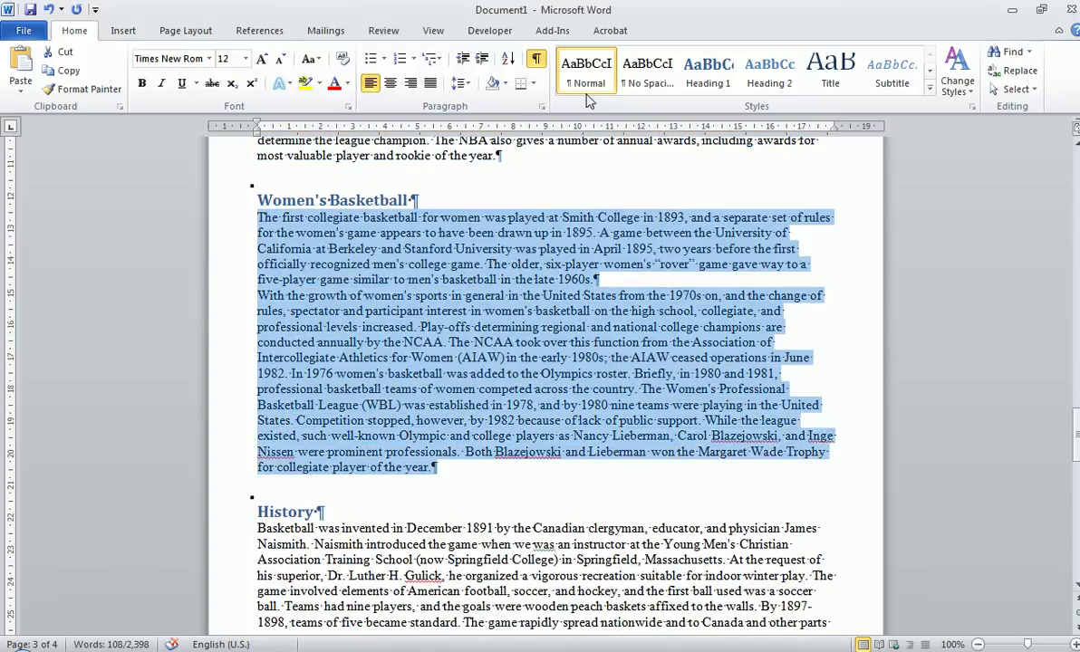
scroll(510, 288, down, 5)
drag(258, 227, 544, 381)
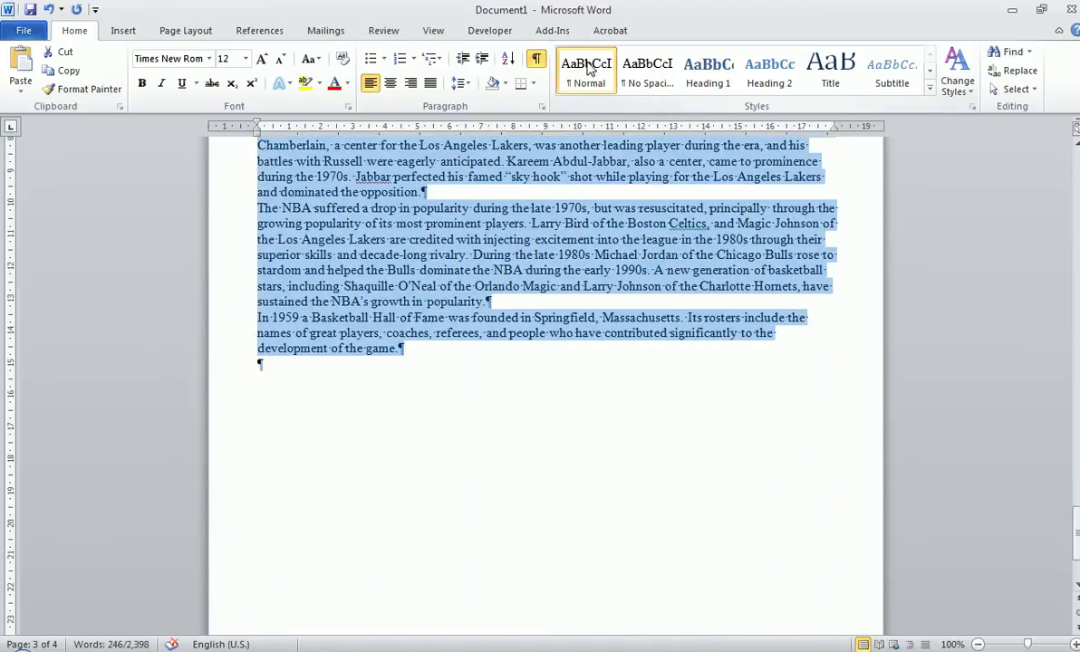
Apply the Title style to the Basketball heading at the start of the document
drag(1075, 580, 1074, 493)
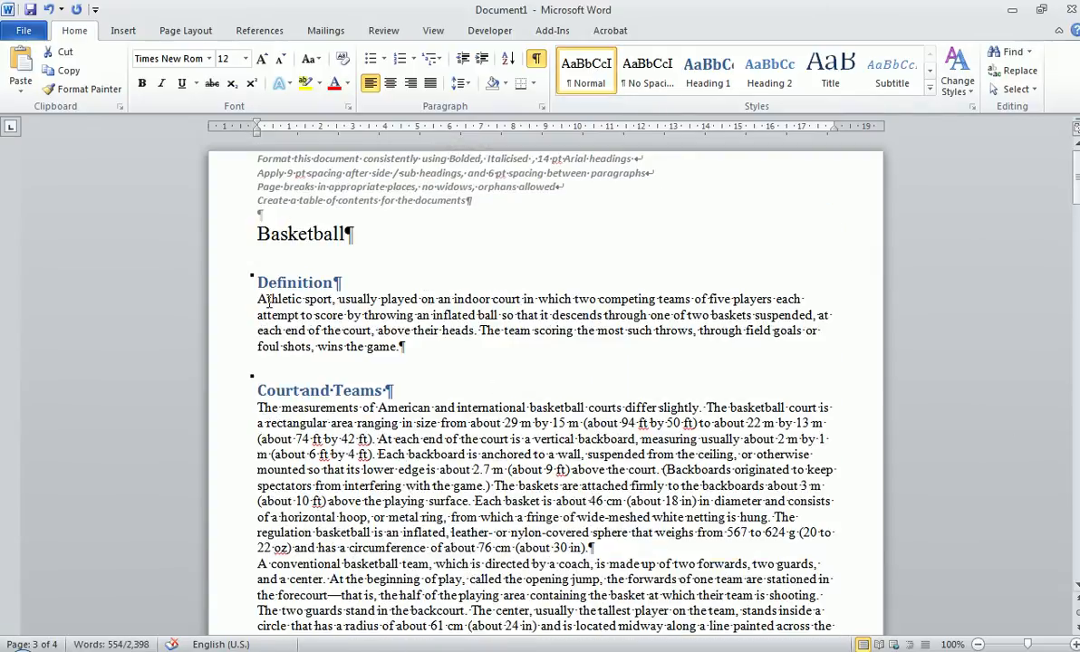
drag(254, 231, 381, 241)
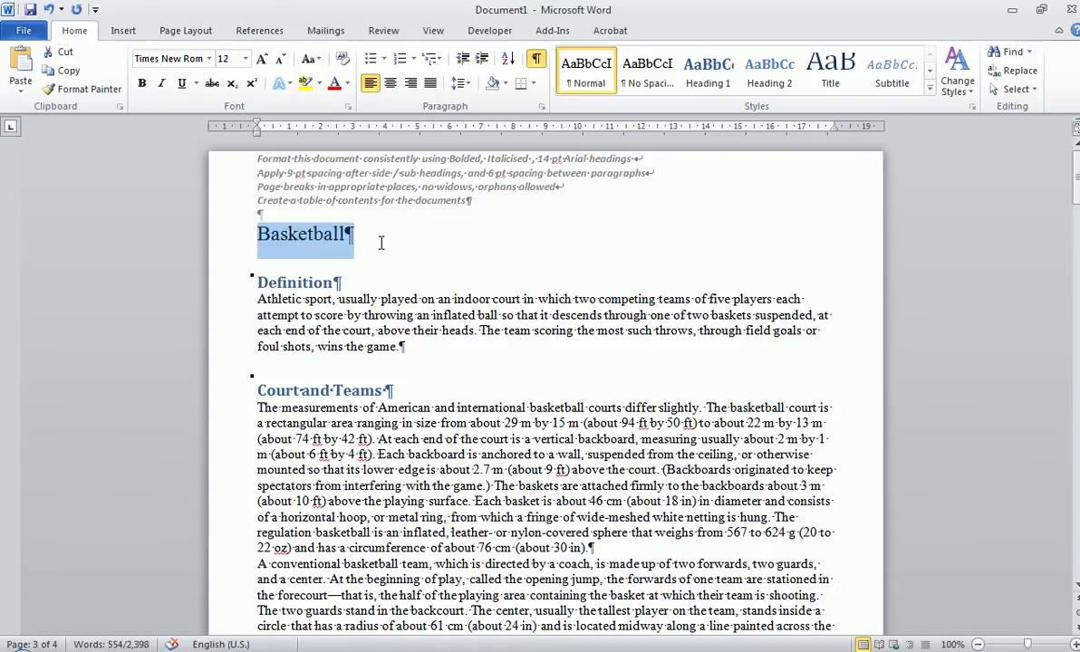
click(830, 72)
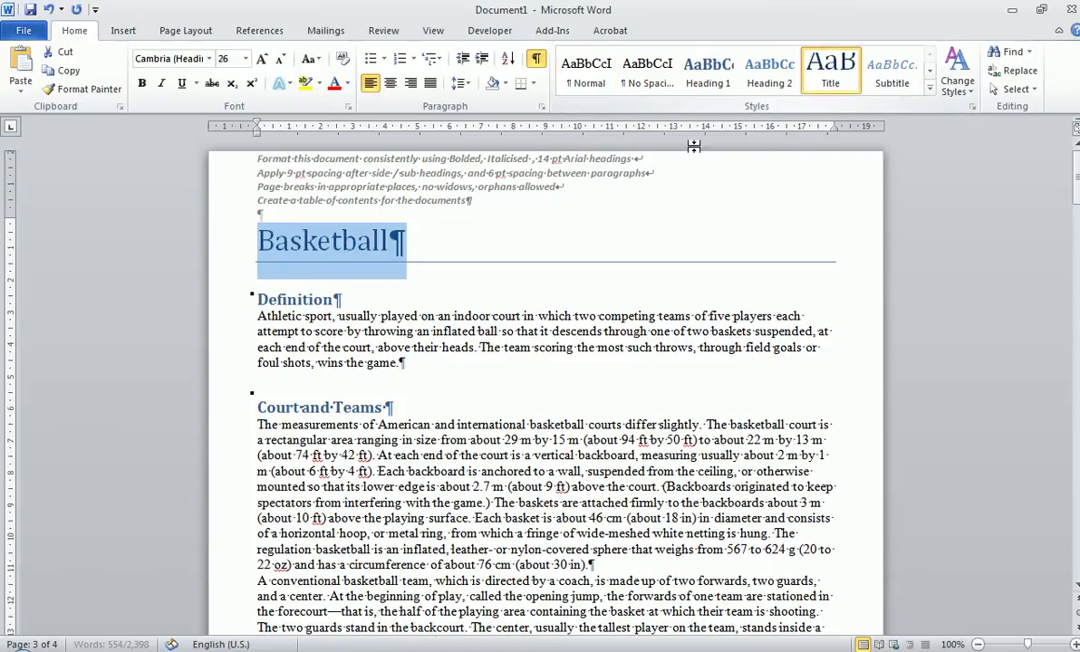
click(450, 332)
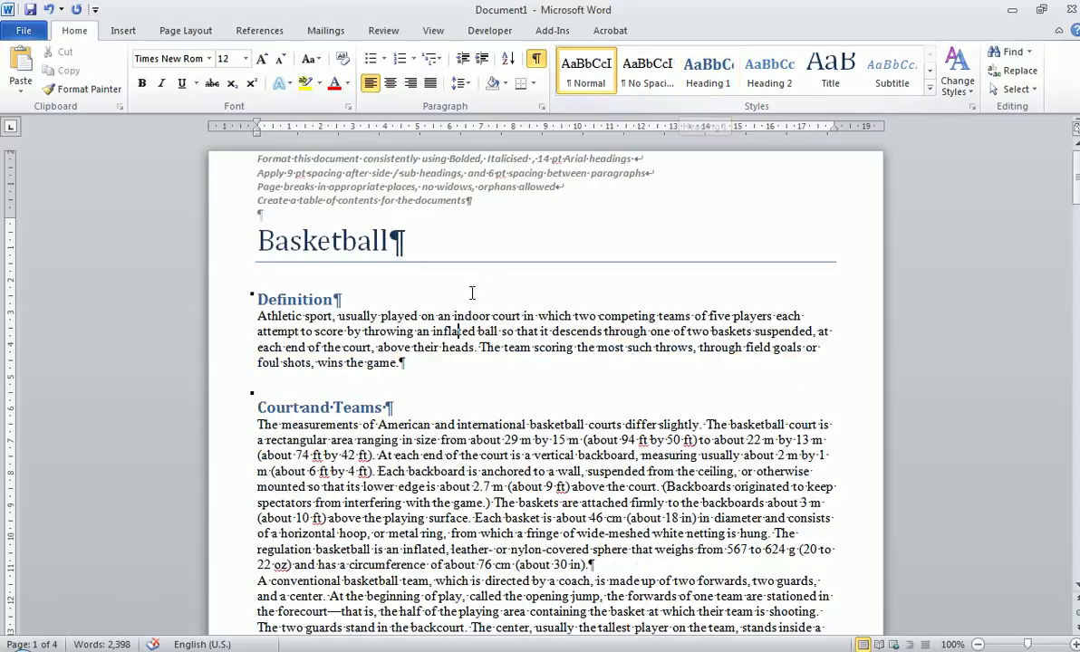
Select every Heading 1 instance in the document and make the headings italic
drag(350, 296, 255, 299)
right_click(717, 83)
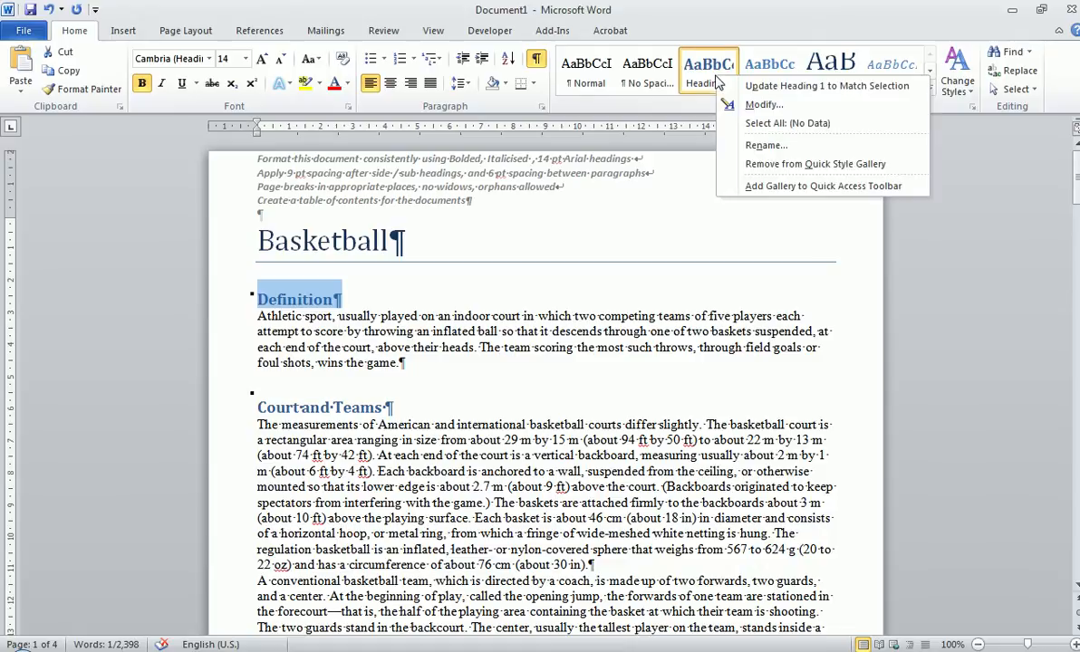
click(729, 124)
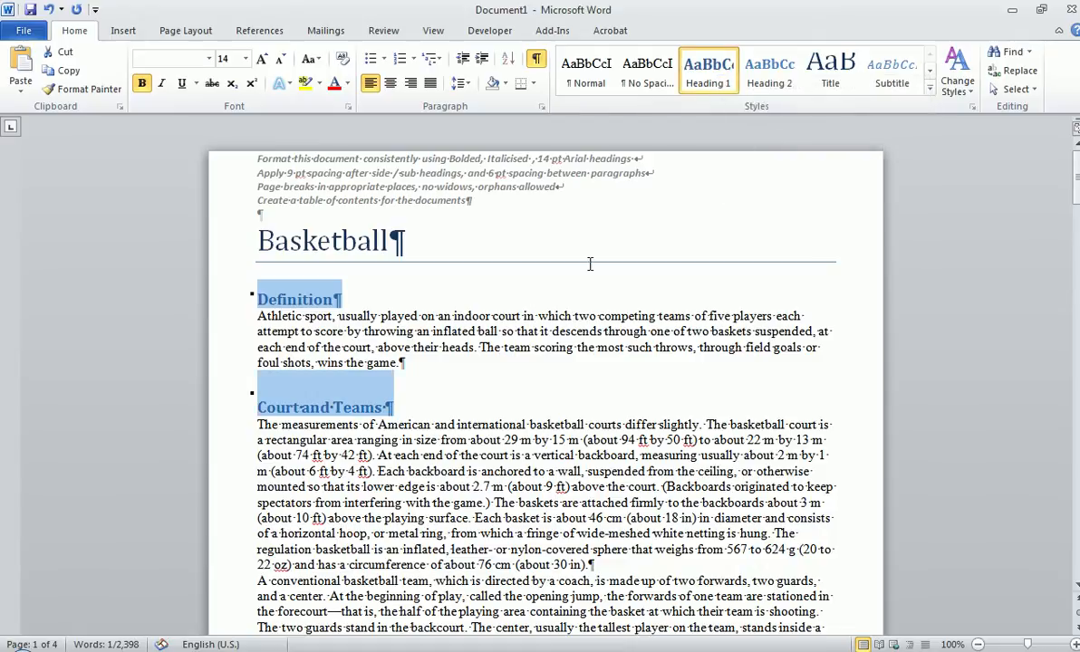
drag(1076, 181, 1075, 330)
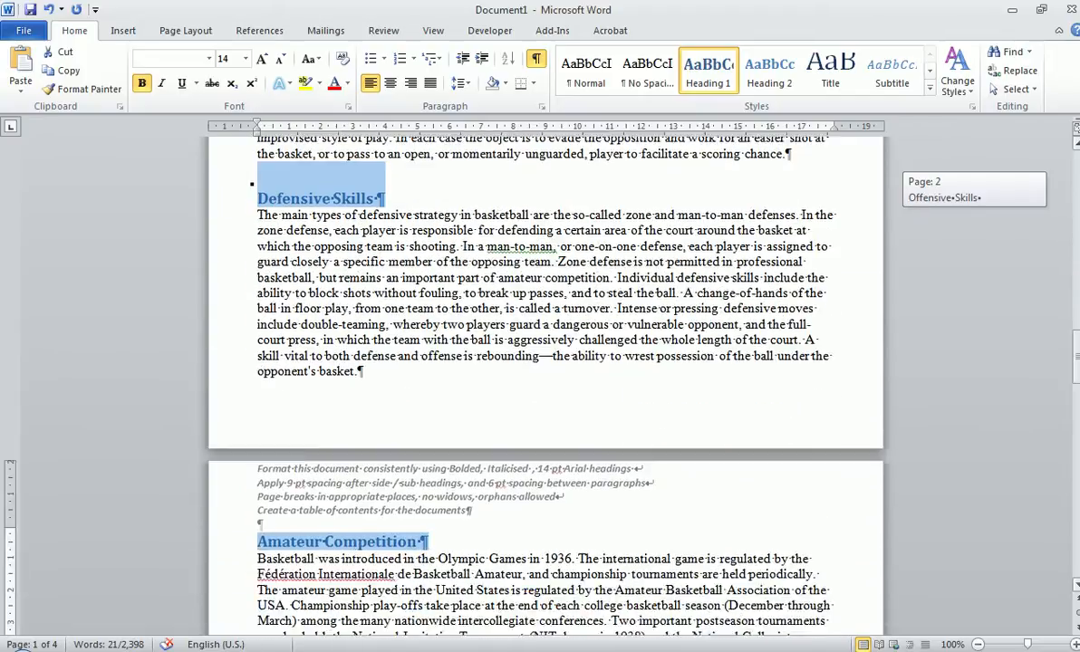
click(161, 83)
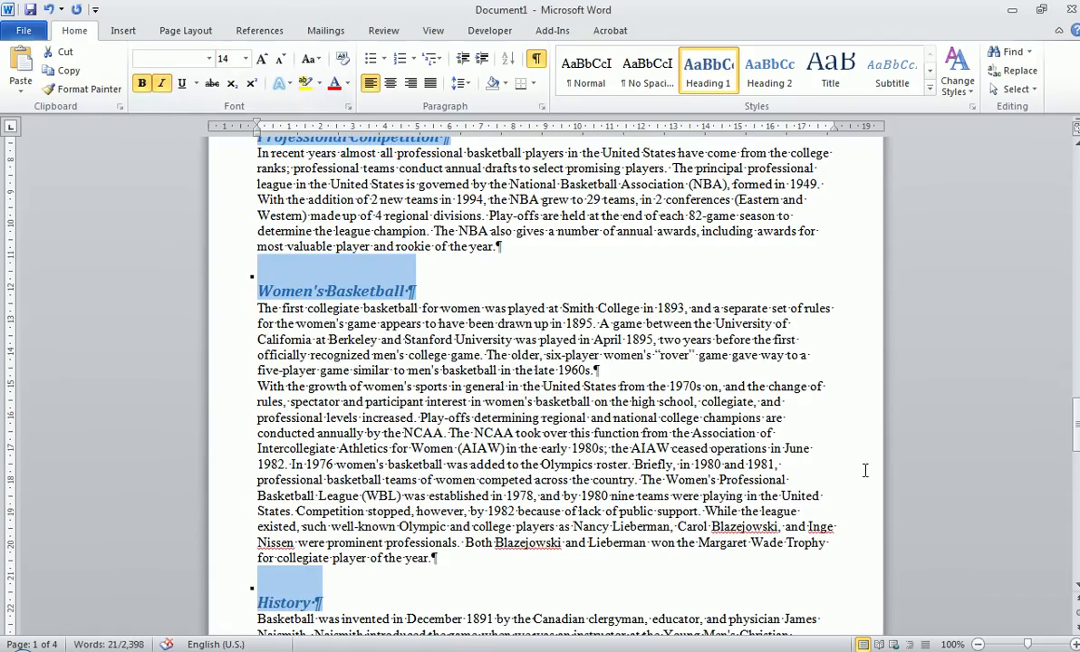
drag(1076, 431, 1077, 163)
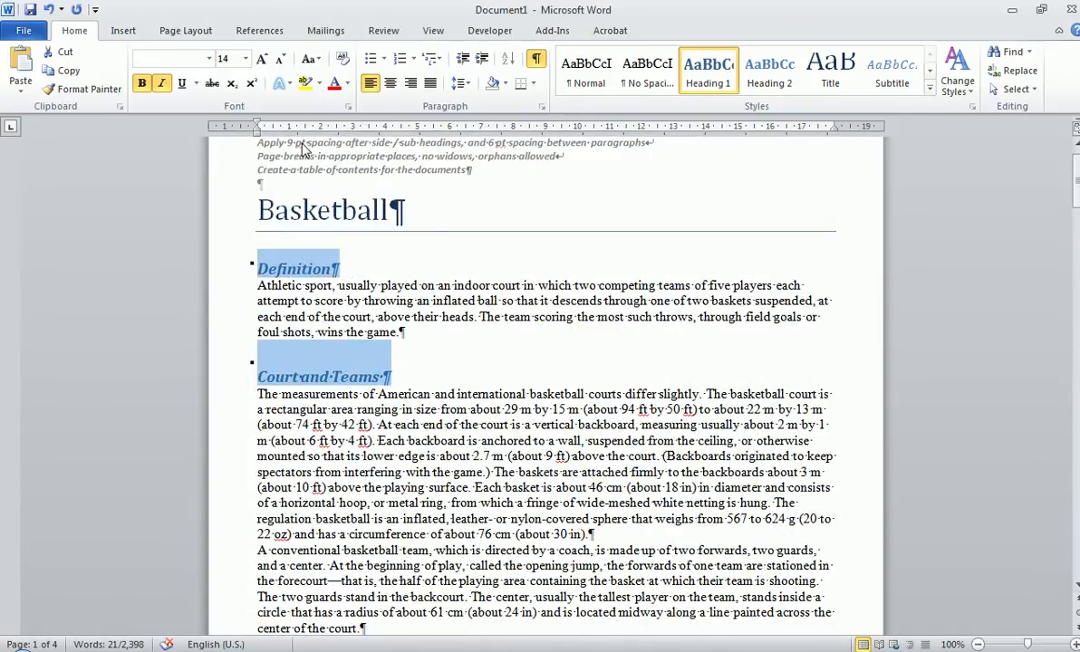
scroll(317, 161, up, 1)
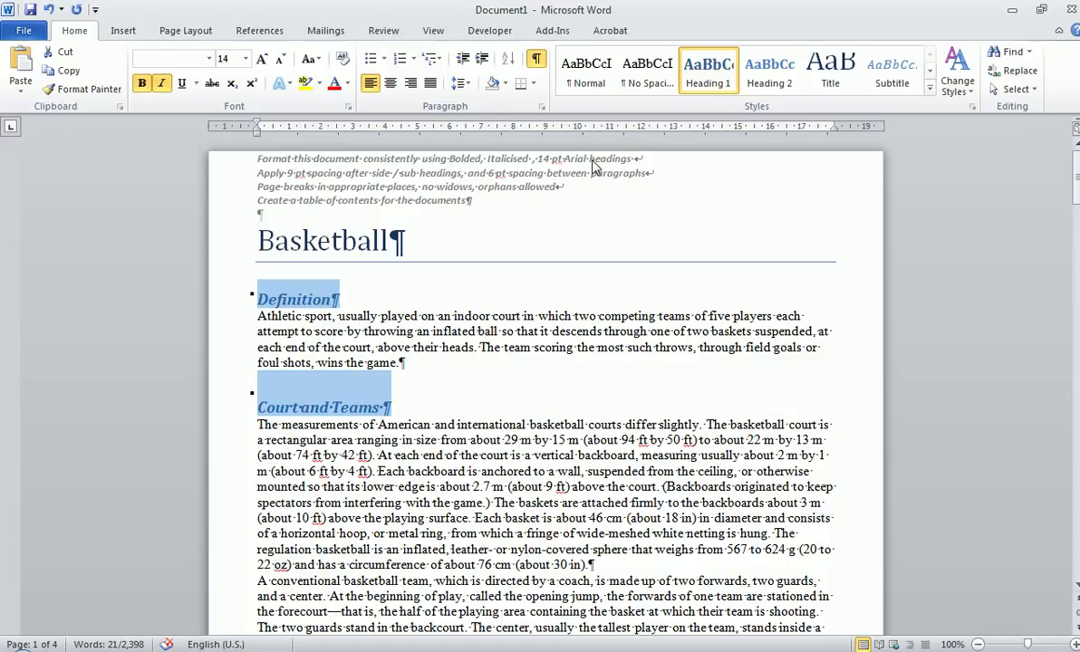
Set the font of the Definition heading to Arial
click(328, 310)
drag(338, 300, 258, 298)
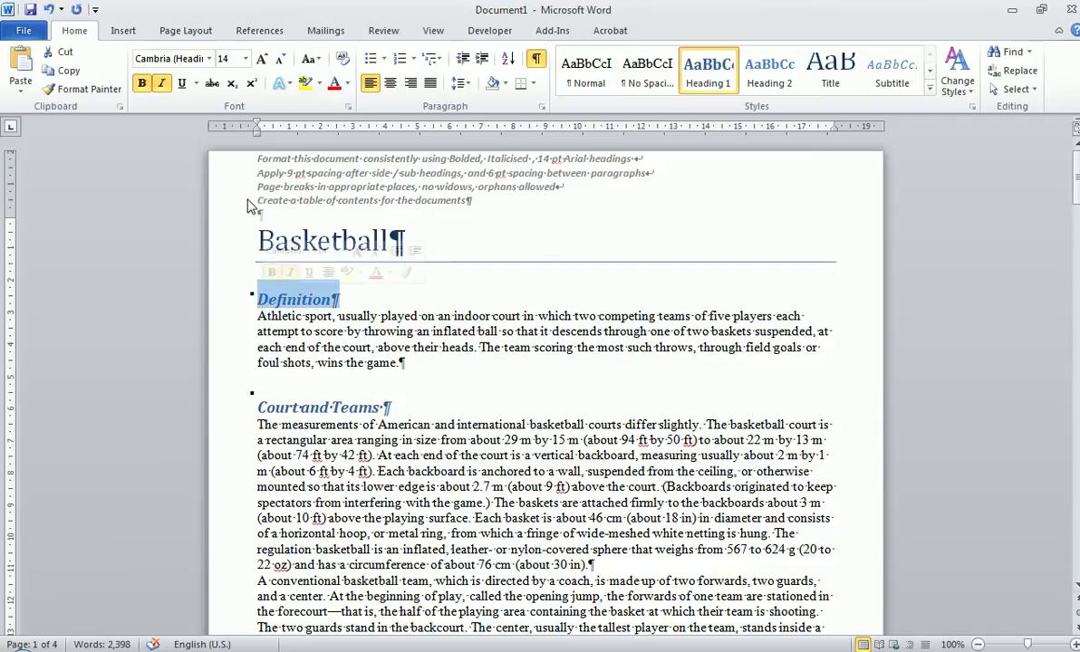
click(210, 58)
click(181, 155)
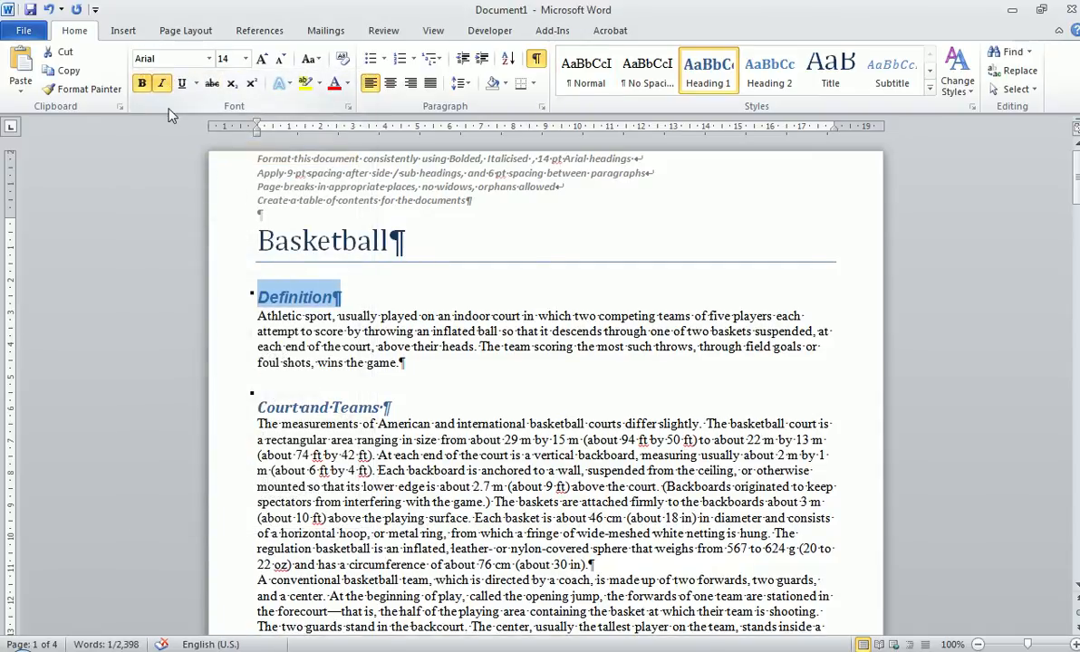
Set the Definition heading's paragraph spacing to 12 pt before and 9 pt after
click(542, 107)
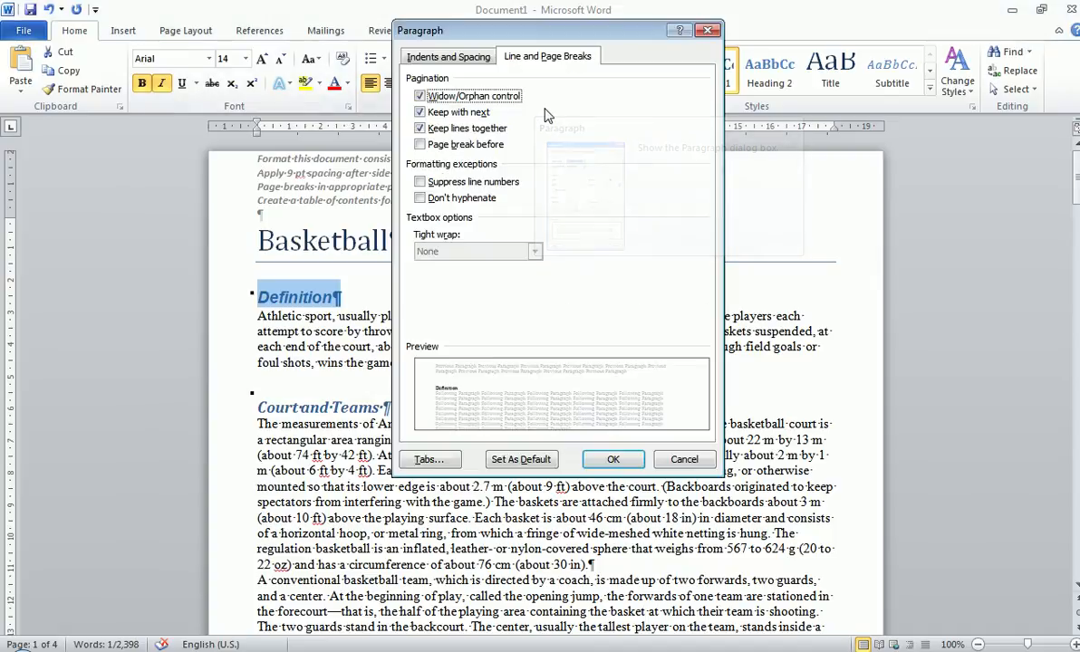
click(417, 58)
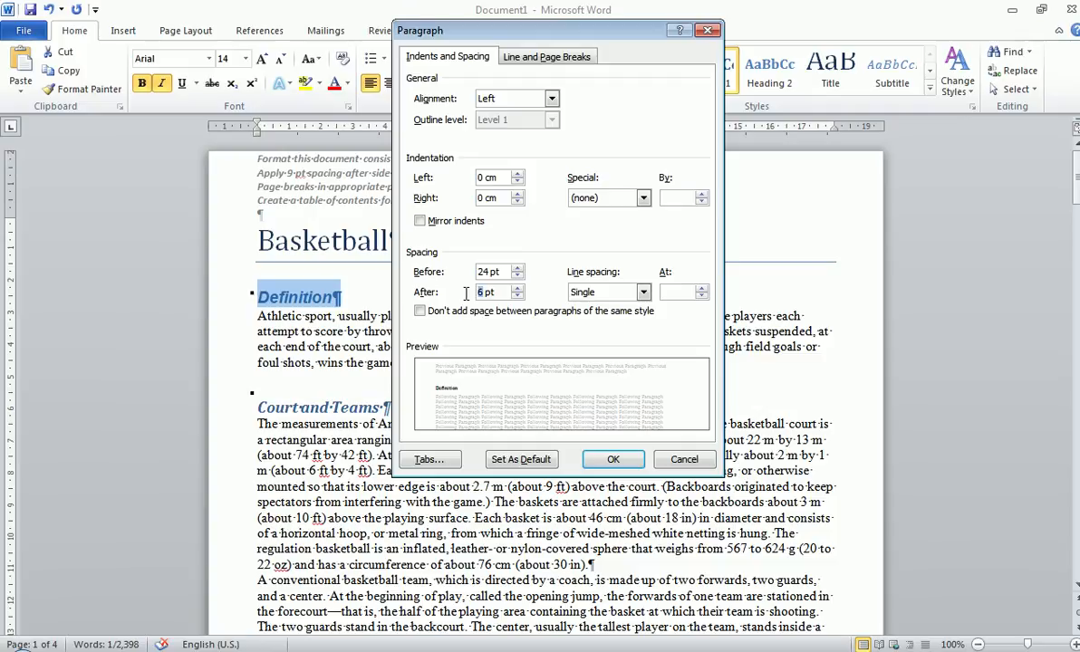
text(9)
click(517, 278)
click(517, 277)
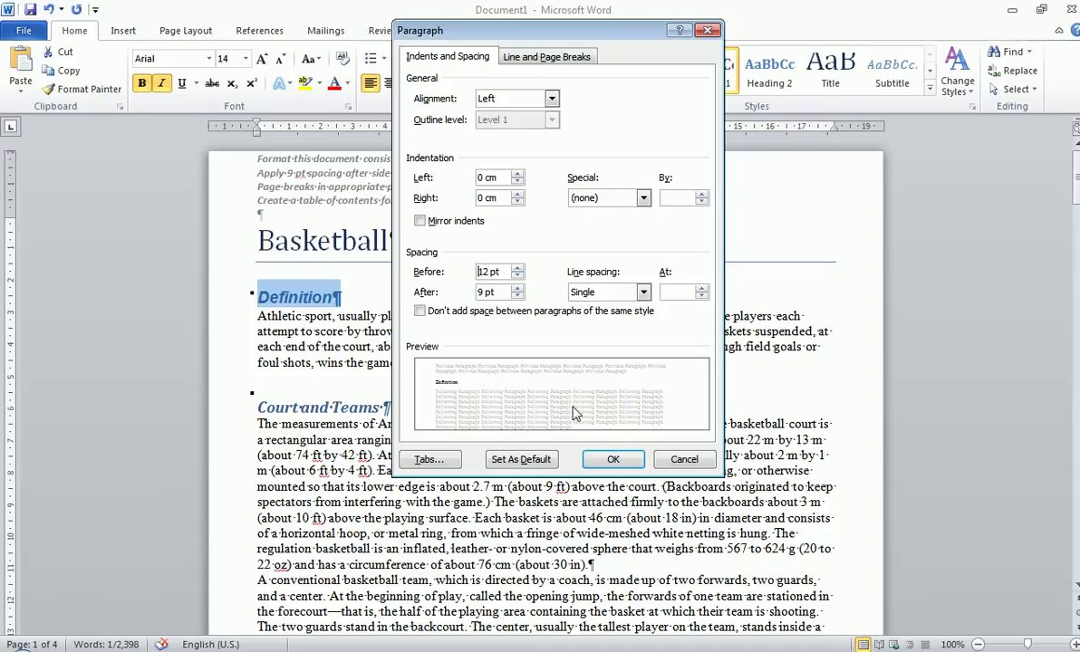
click(612, 459)
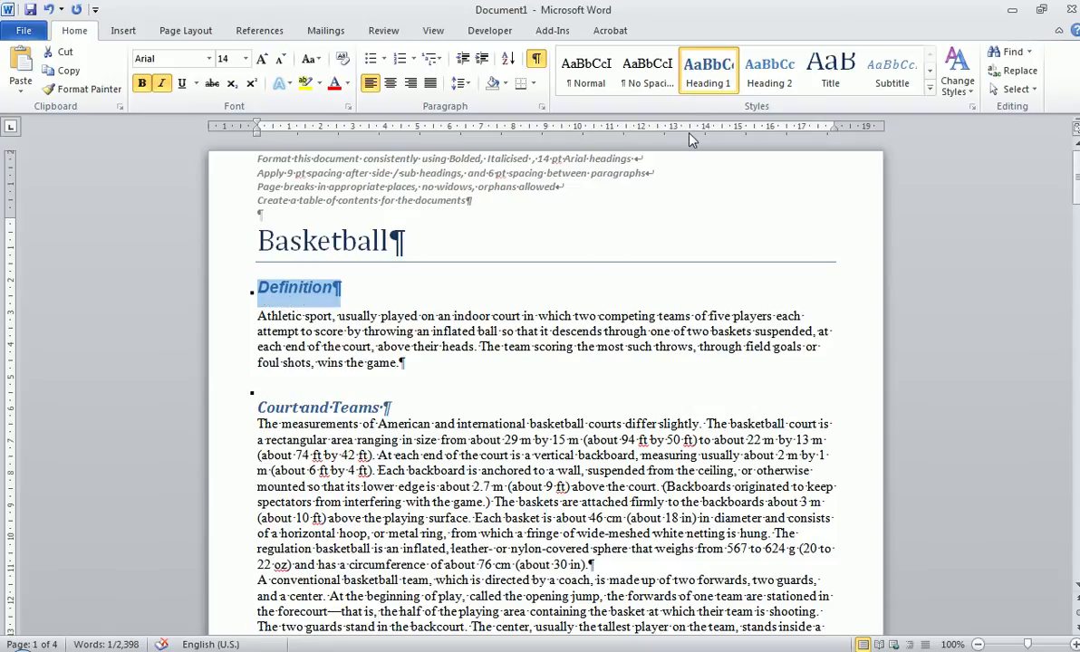
Update the Heading 1 style to match the Definition heading and review the headings throughout the document
right_click(662, 87)
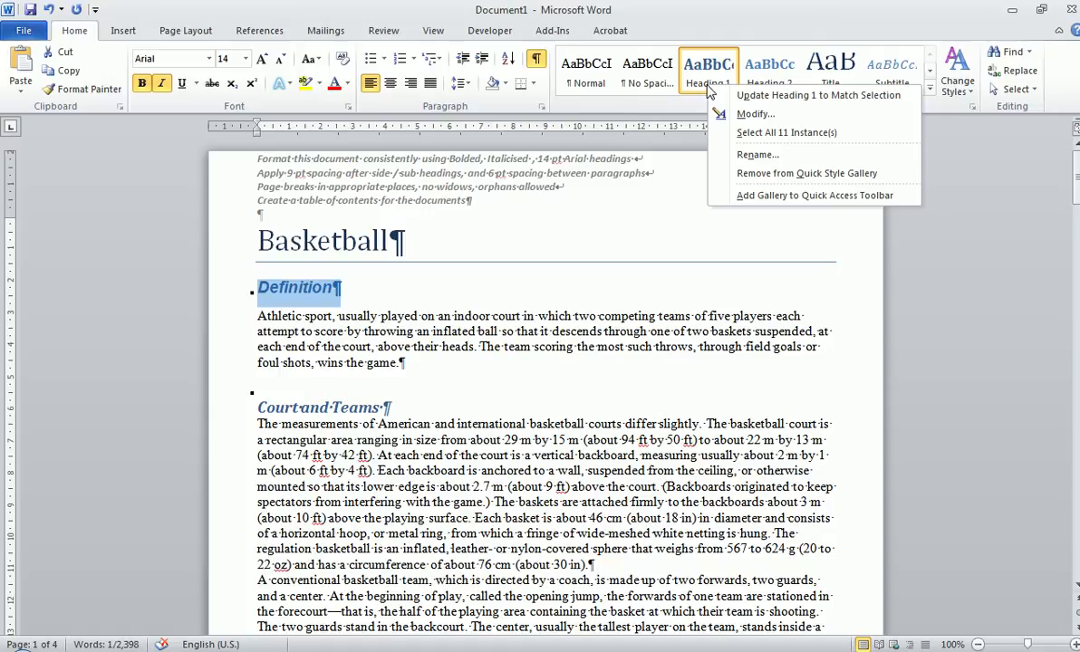
click(771, 97)
scroll(313, 396, down, 6)
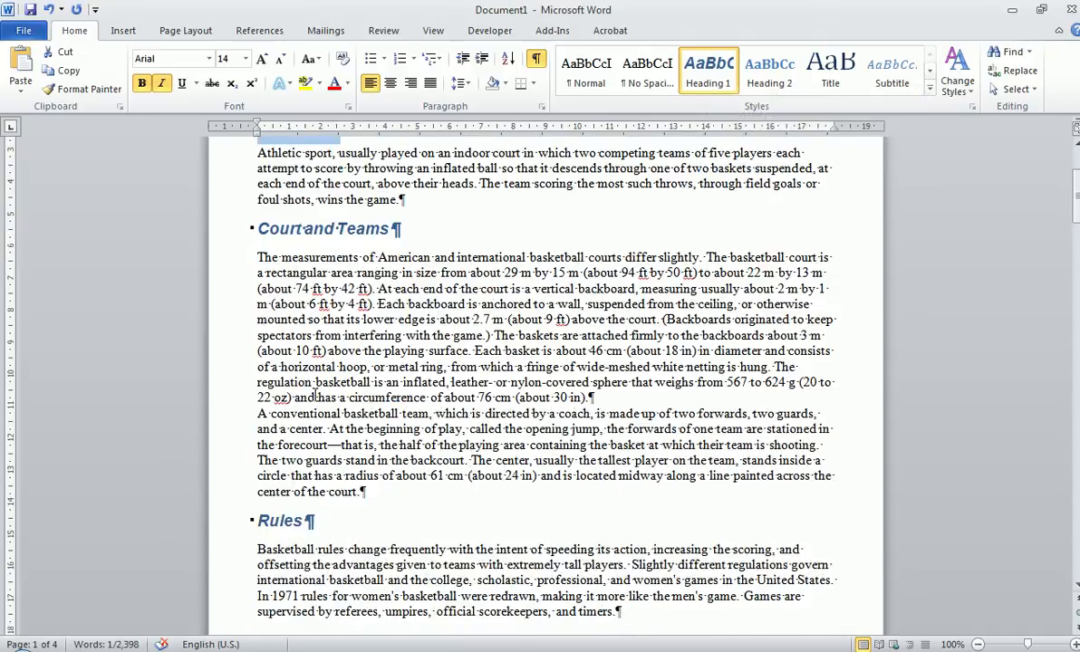
scroll(291, 412, down, 3)
scroll(303, 435, up, 9)
Format the paragraph under Definition in Calibri (Body) at 11 pt
click(373, 363)
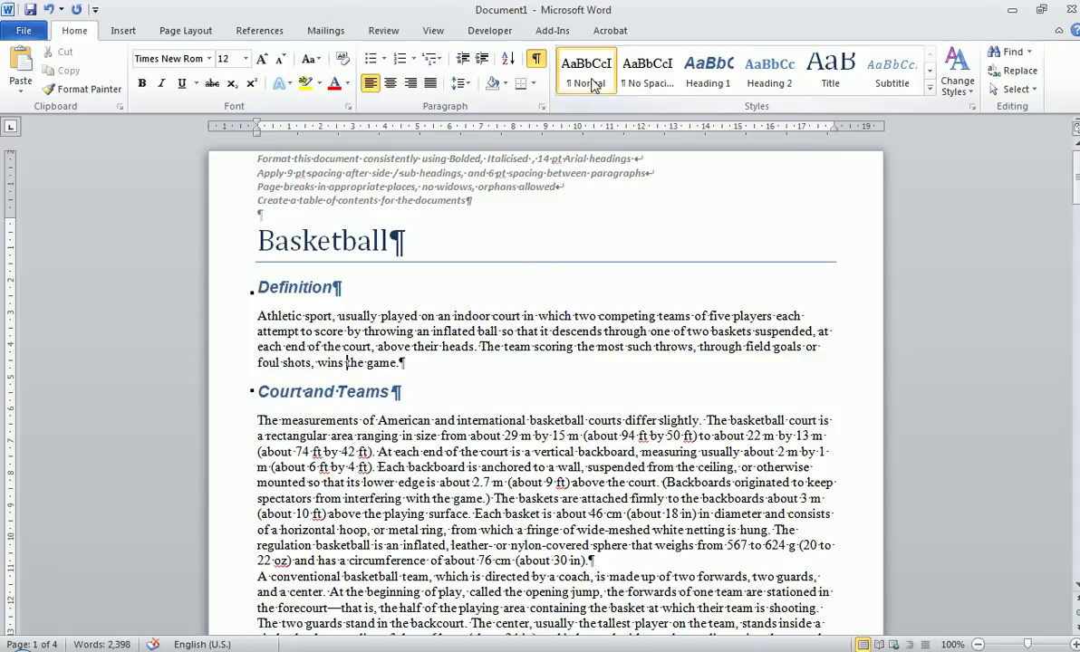
right_click(594, 80)
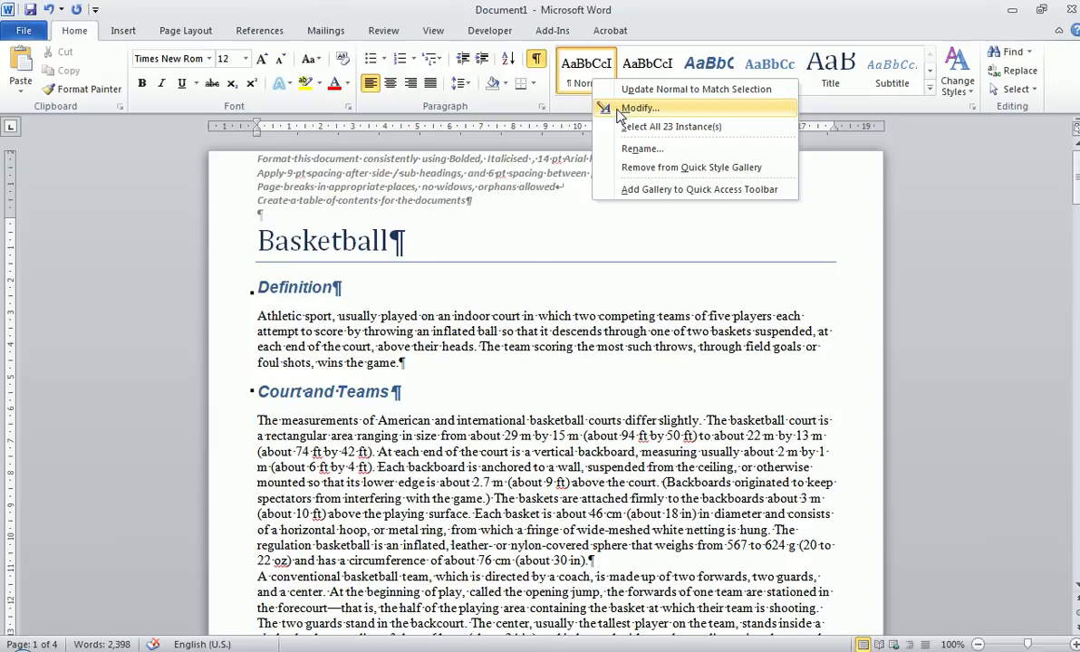
click(259, 317)
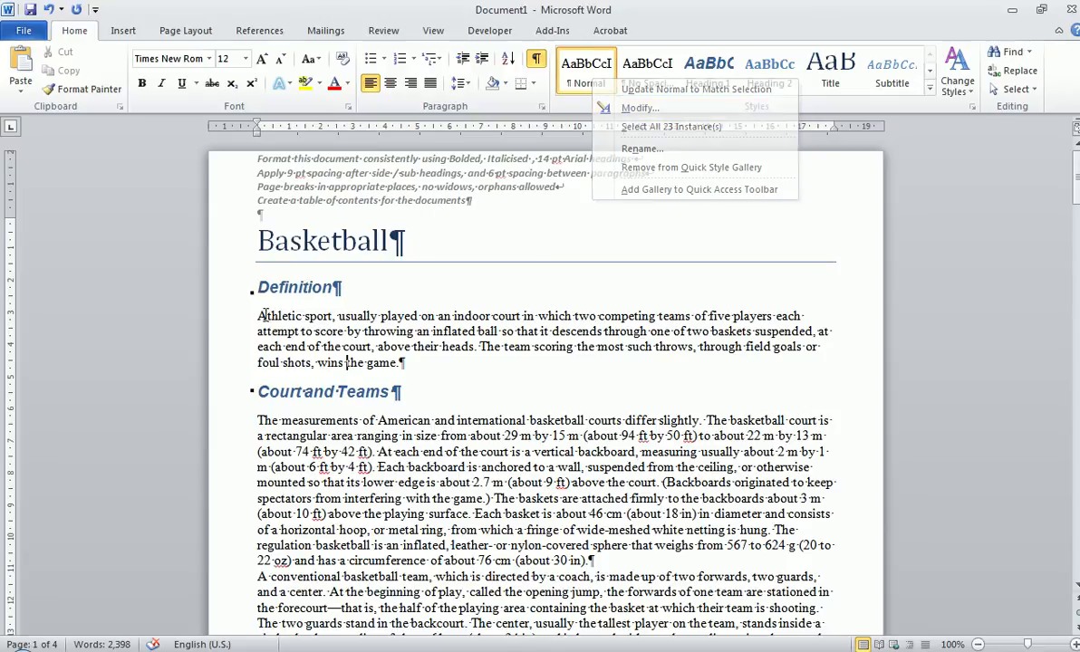
triple_click(259, 317)
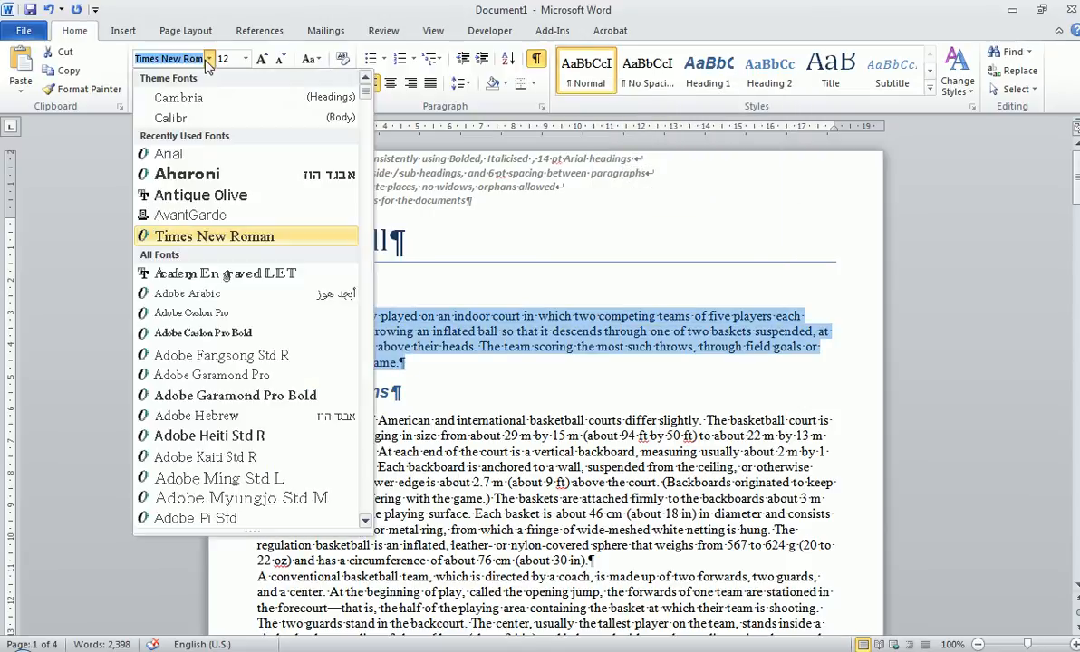
click(208, 59)
click(174, 114)
click(245, 59)
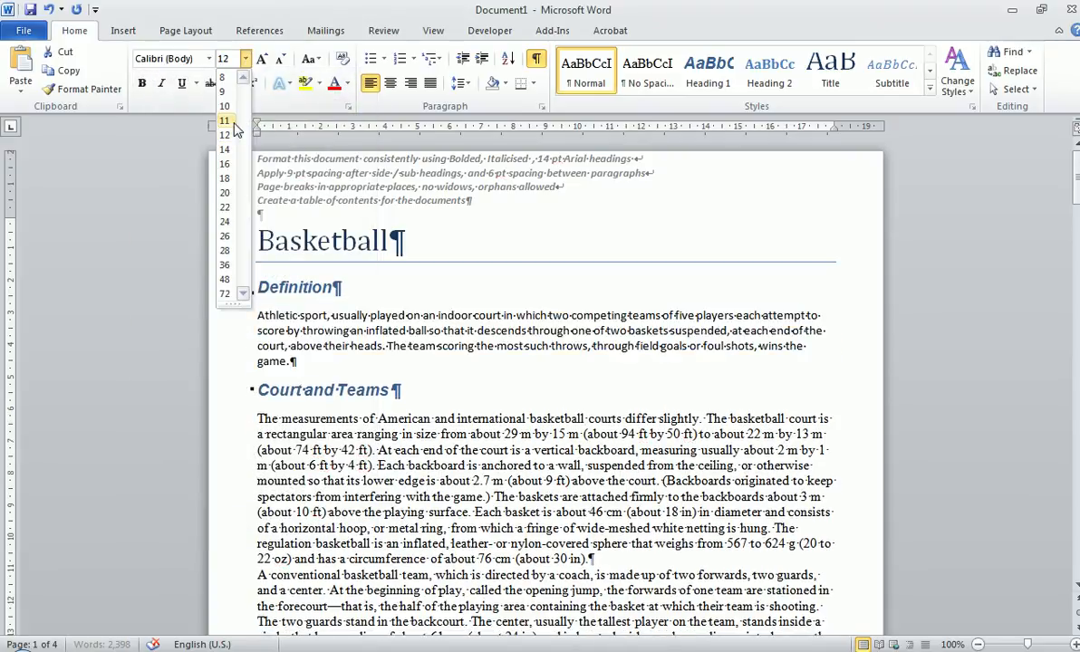
click(234, 121)
Select all instances of Normal text and modify the Normal style to use the Arial font
right_click(587, 73)
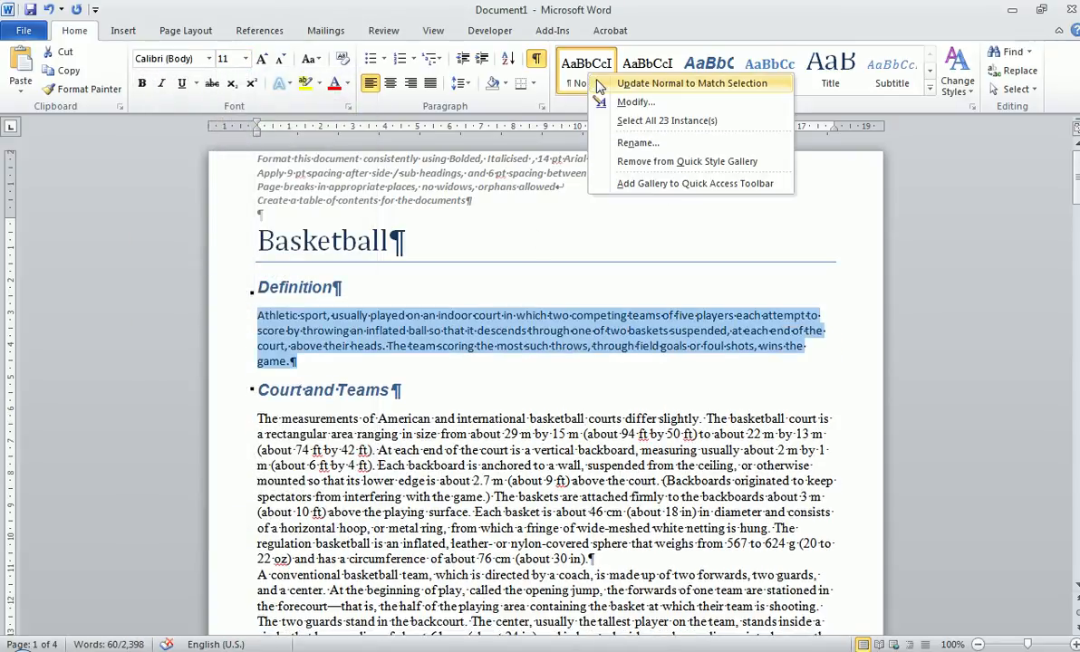
click(634, 121)
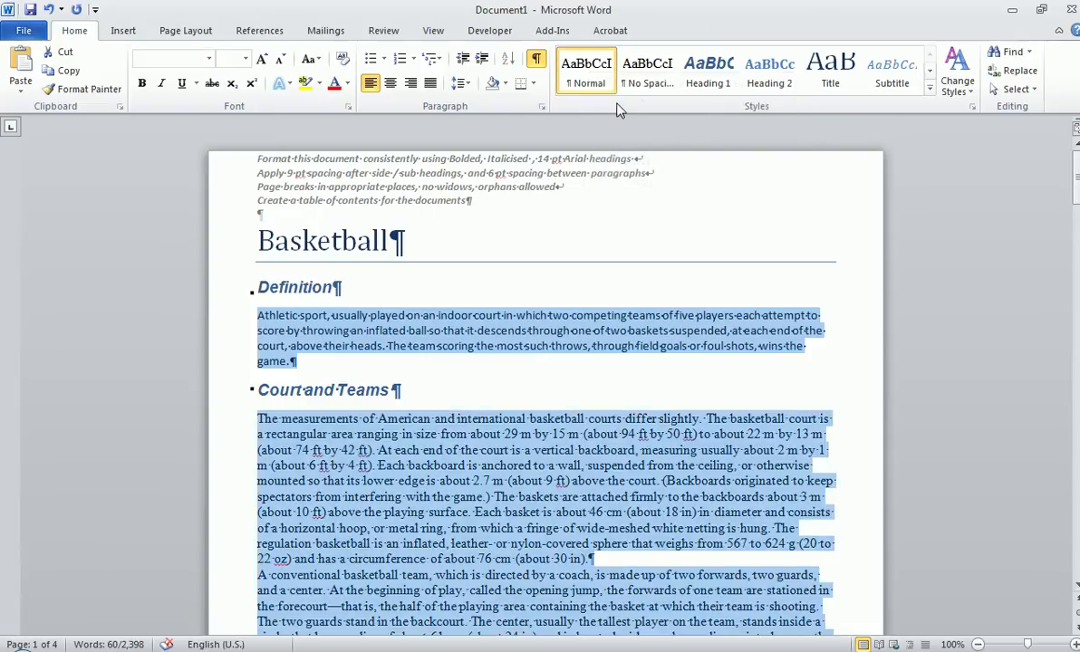
right_click(587, 78)
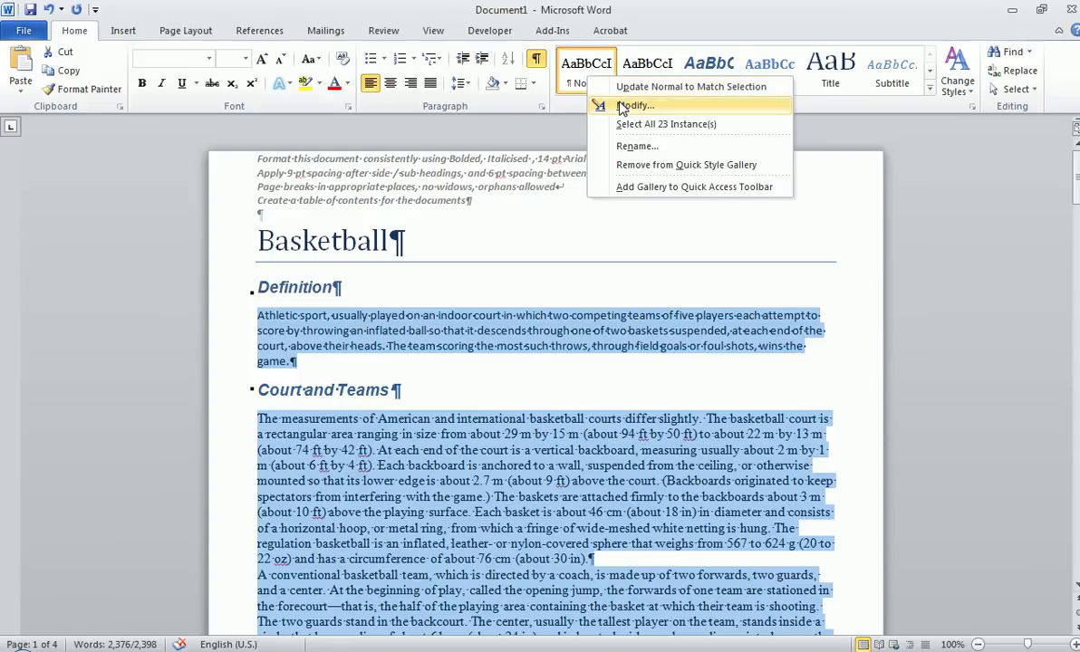
click(634, 106)
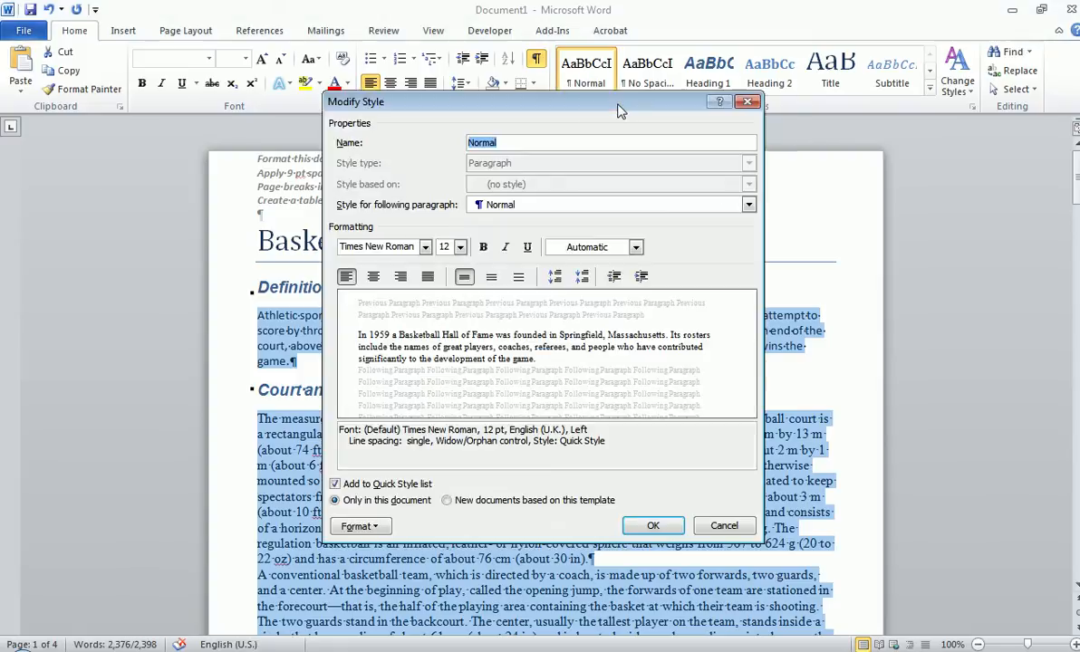
click(425, 246)
click(376, 304)
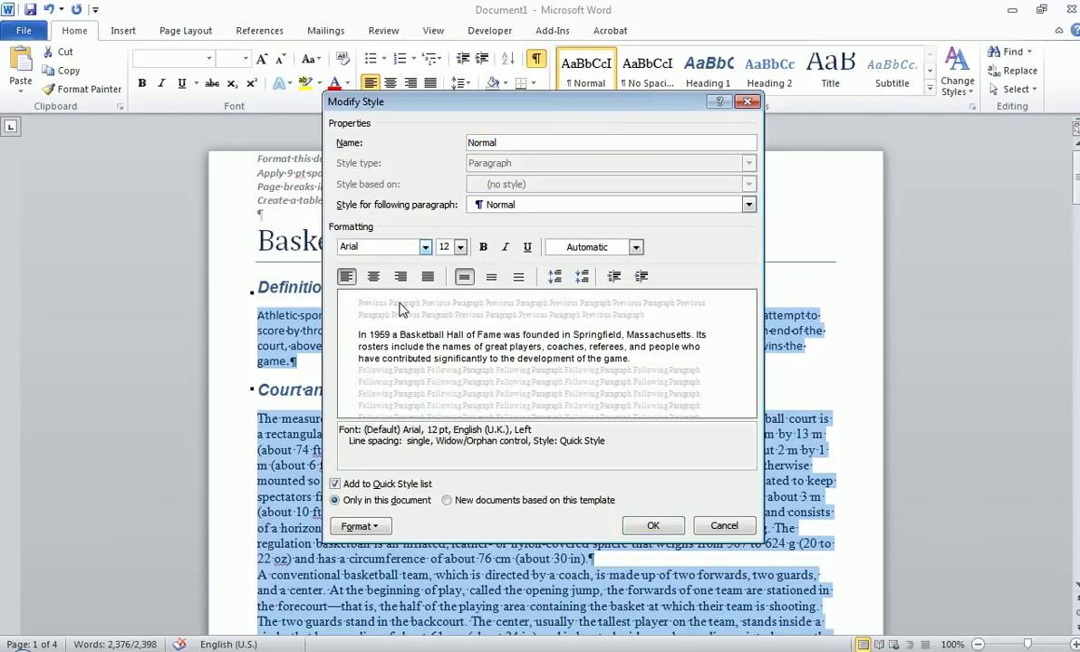
Set the Normal style's paragraph spacing to 6 pt after
click(362, 527)
click(385, 369)
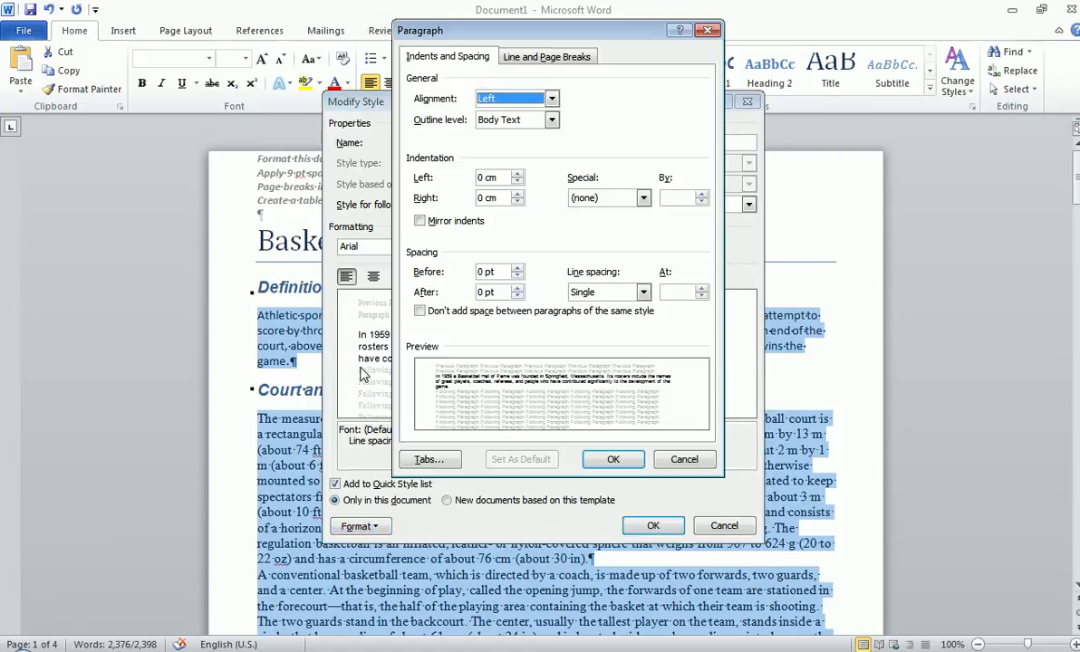
click(517, 287)
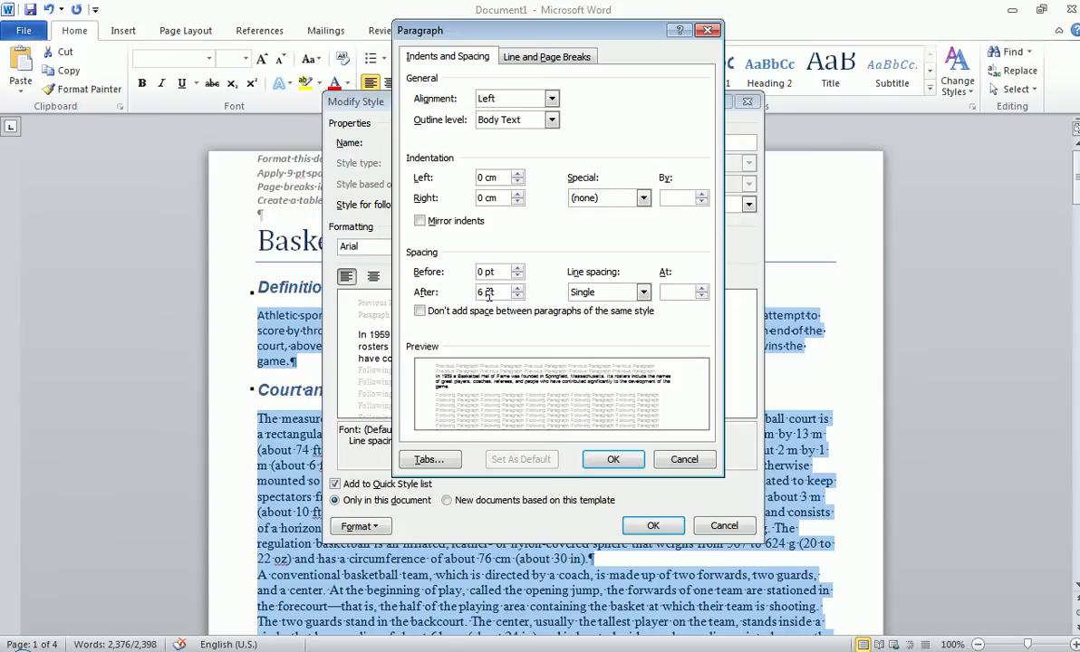
click(613, 460)
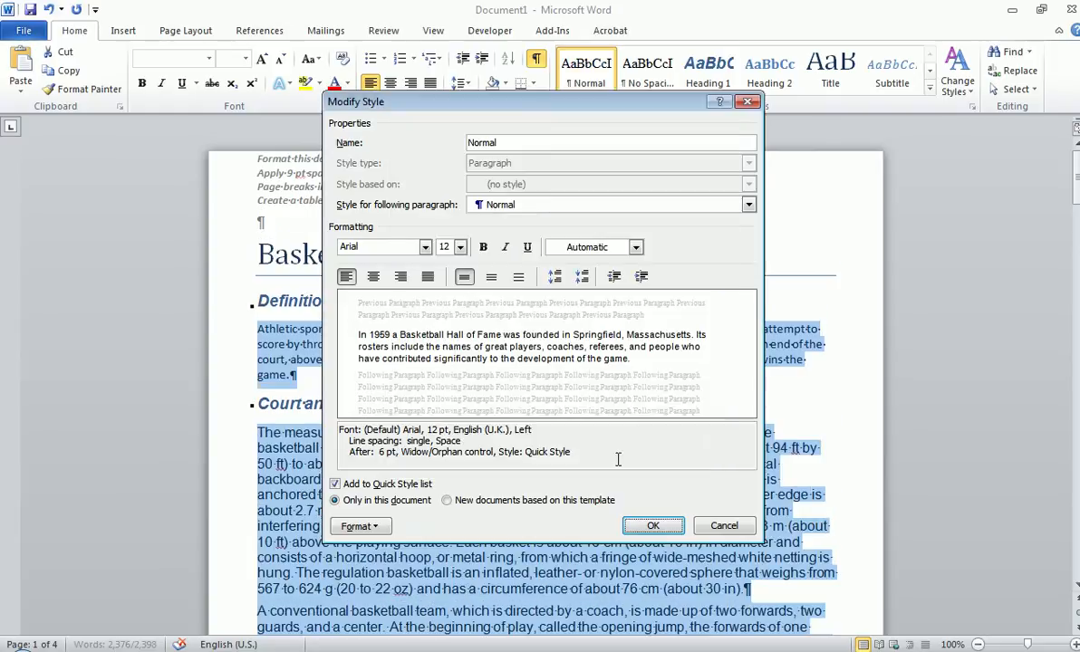
Set the Normal style's font to Calibri (Body) at 12 pt, apply the style changes and check the body text
click(425, 247)
click(405, 288)
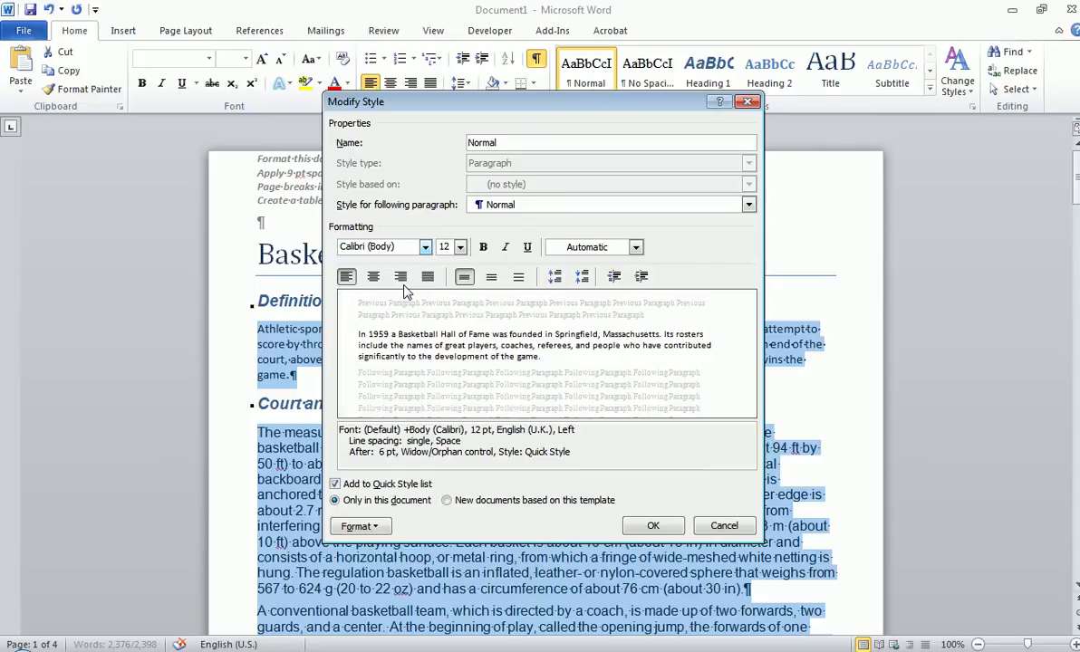
click(460, 247)
click(445, 309)
click(653, 525)
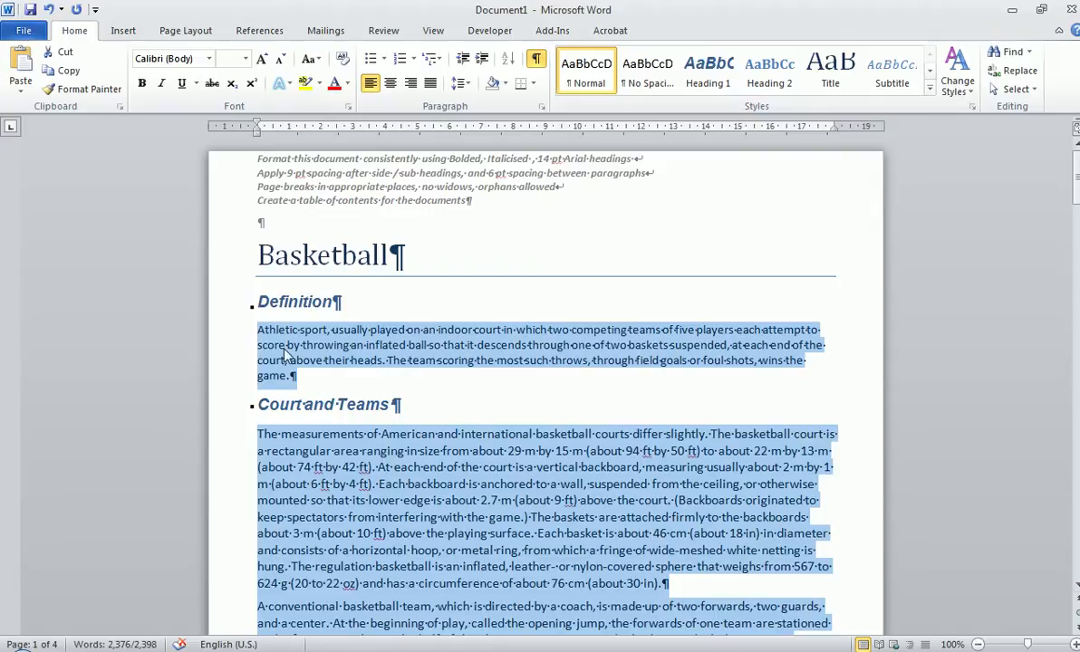
scroll(321, 385, down, 3)
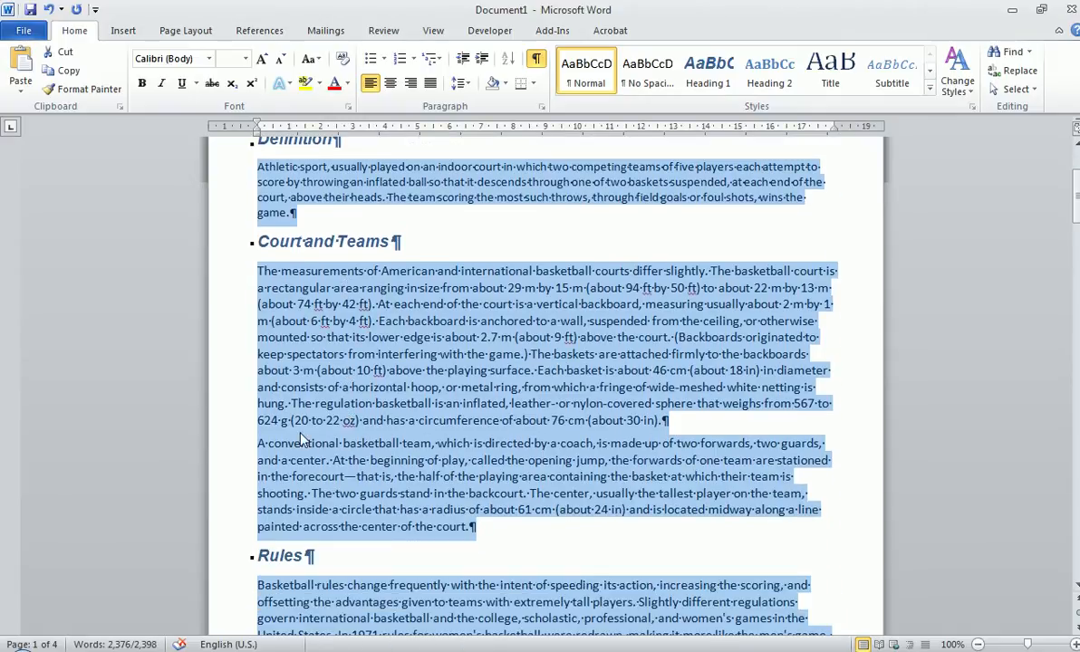
click(263, 444)
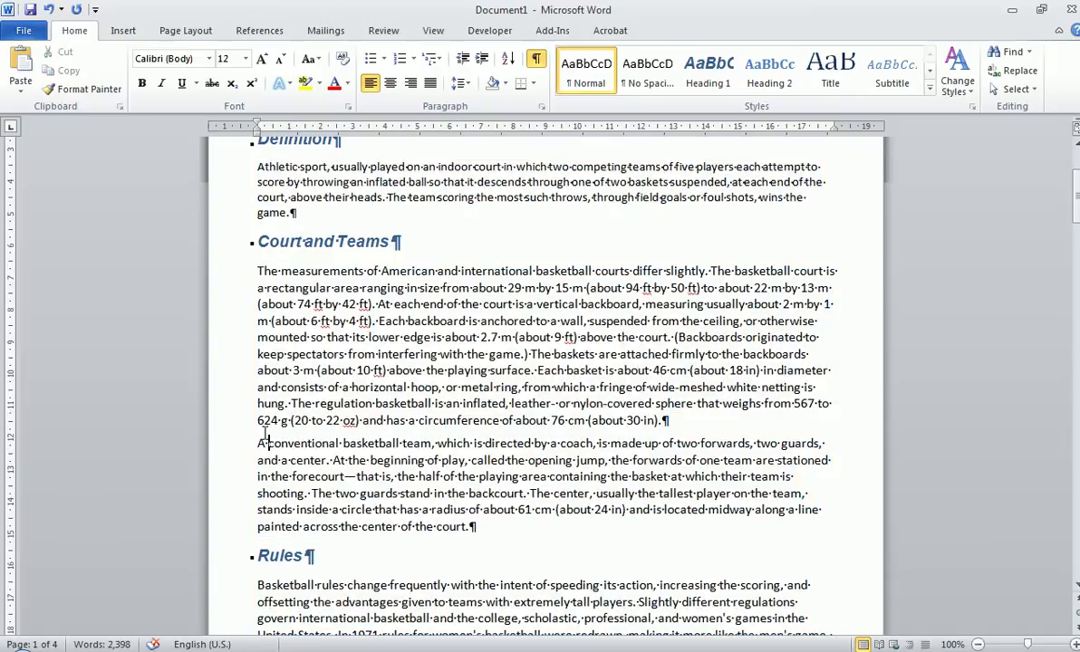
Check the heading and body formatting from Court and Teams through Penalties and Free Throws, including where the pages break
scroll(261, 426, down, 2)
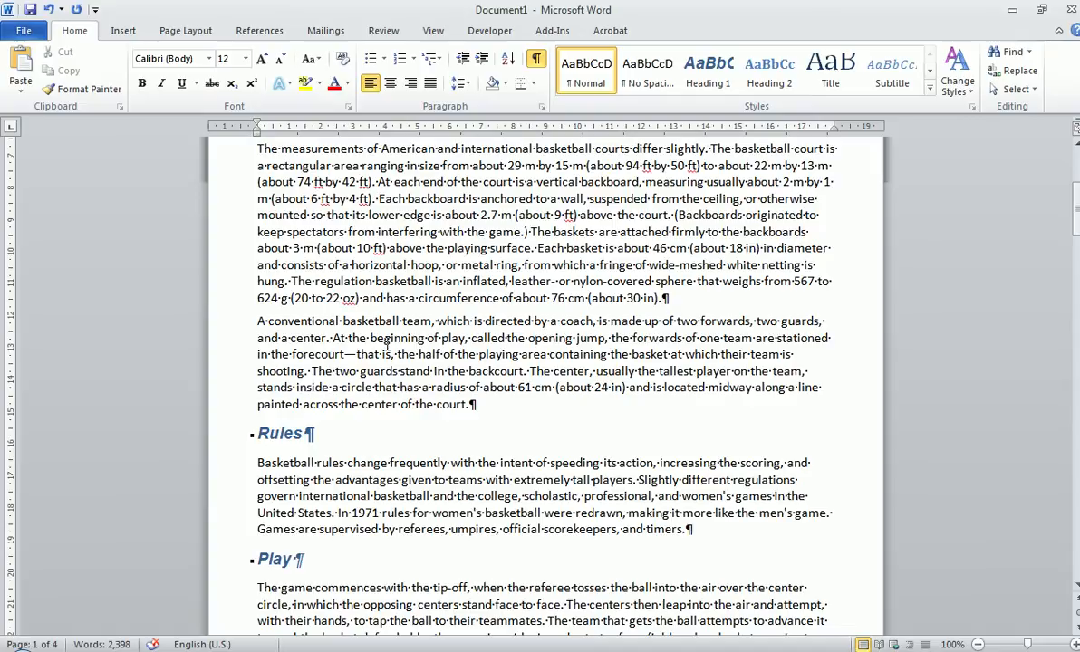
scroll(387, 344, down, 1)
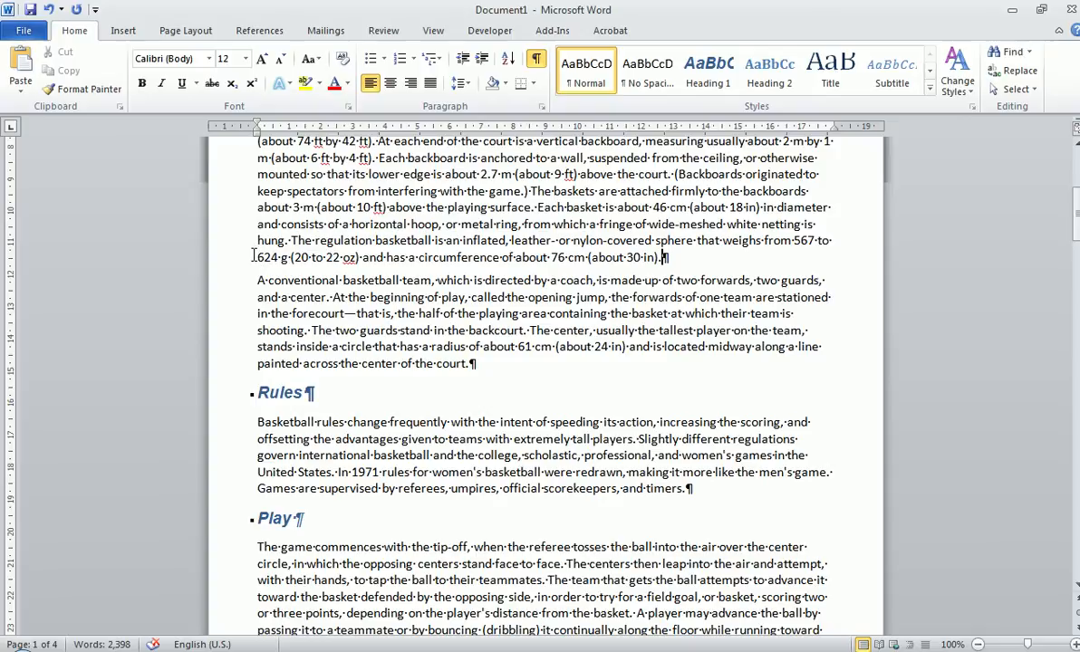
scroll(254, 256, down, 12)
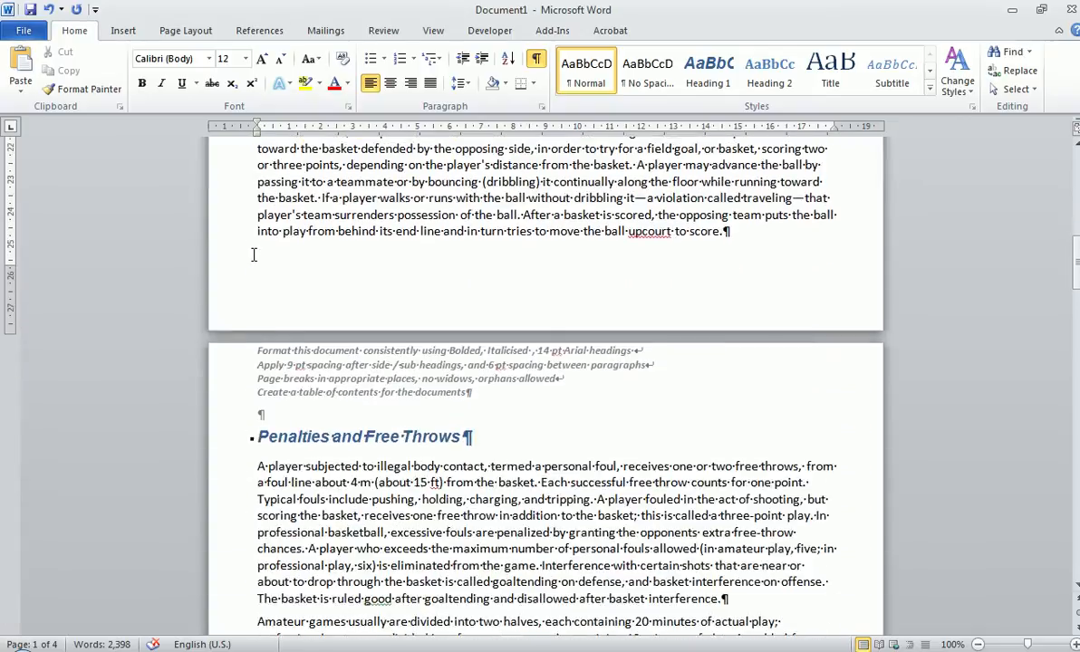
scroll(254, 255, down, 5)
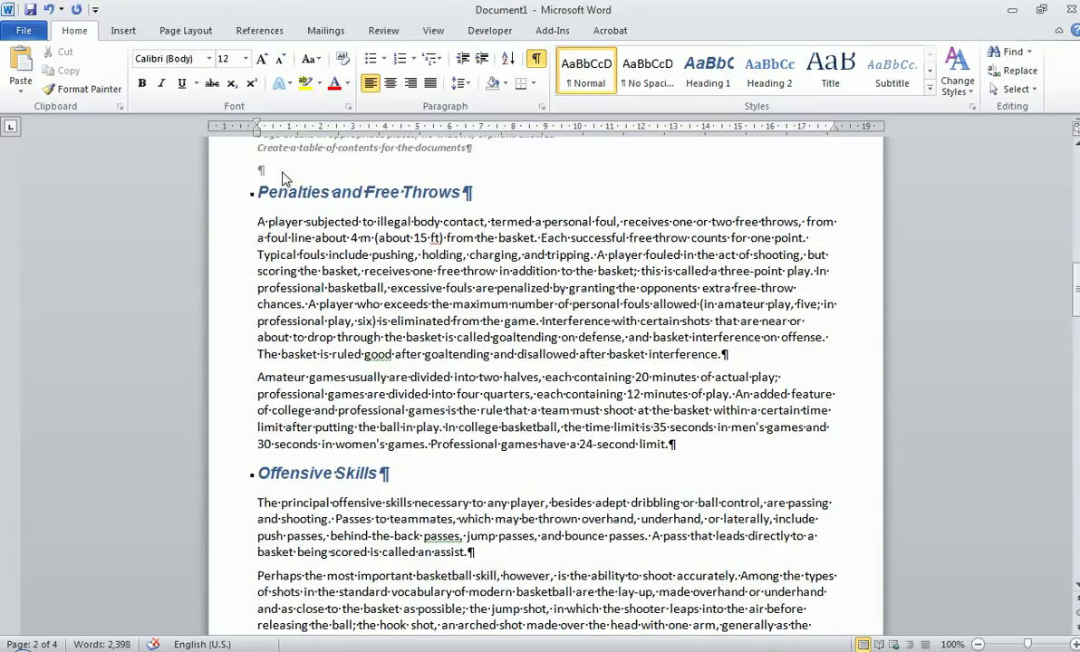
click(263, 190)
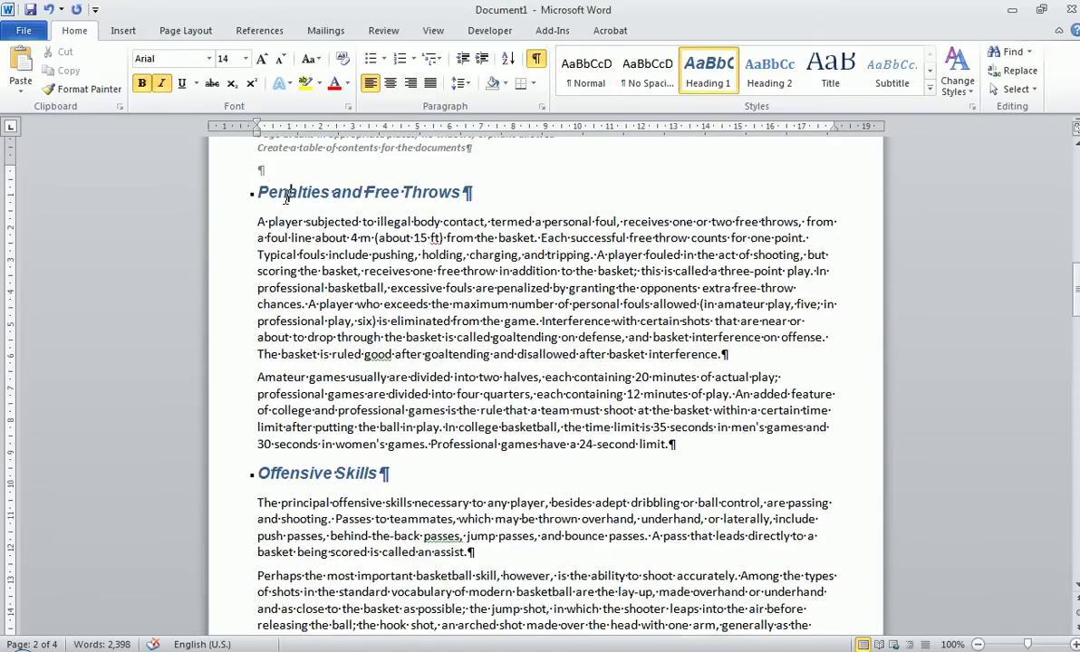
scroll(308, 190, up, 13)
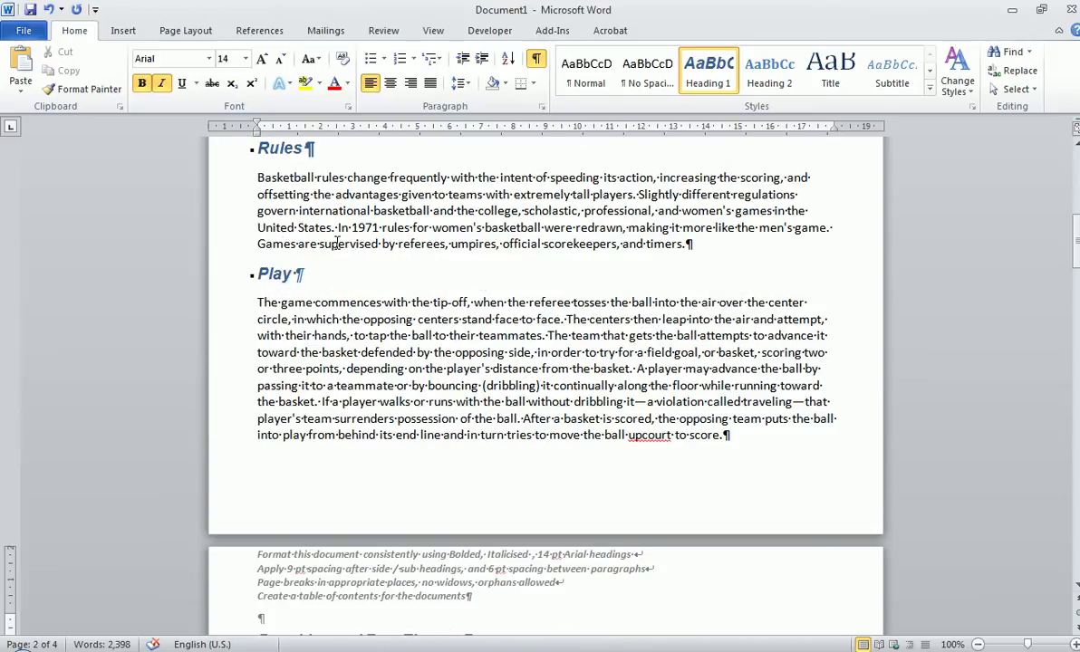
Preview alternative style sets and theme colours such as Angles on the document, leaving the current styles applied
click(280, 275)
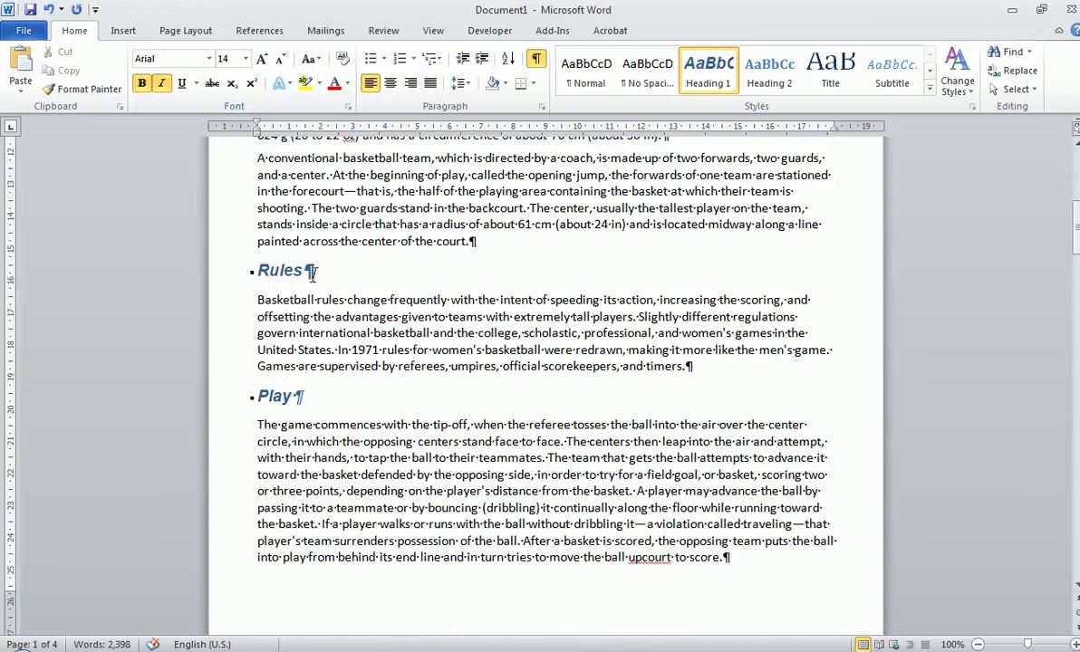
click(956, 80)
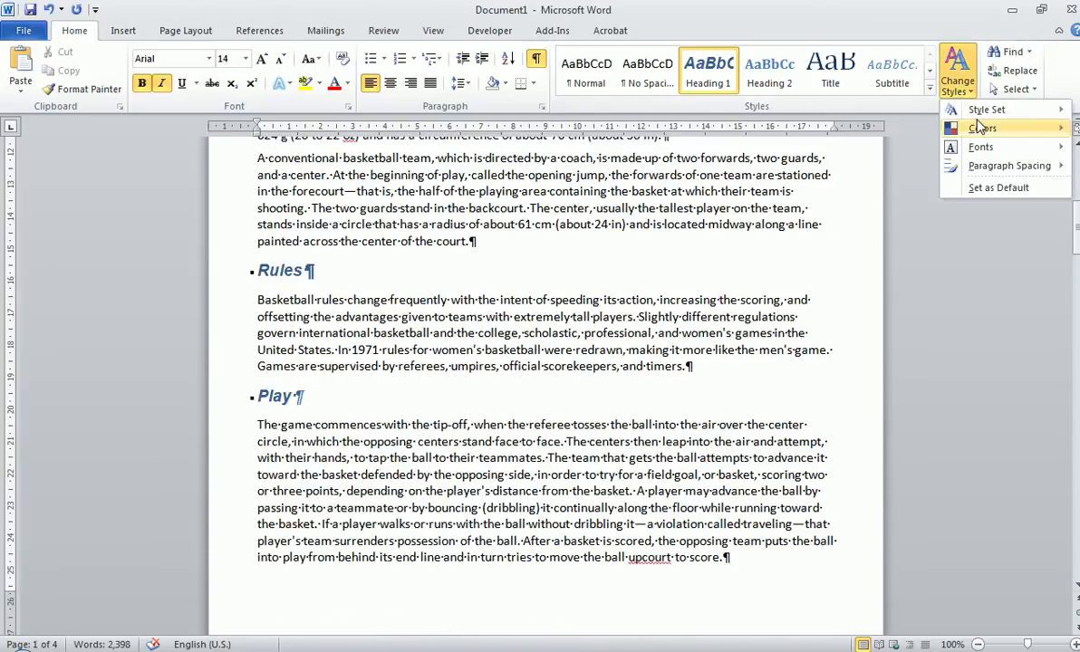
mouse_move(979, 111)
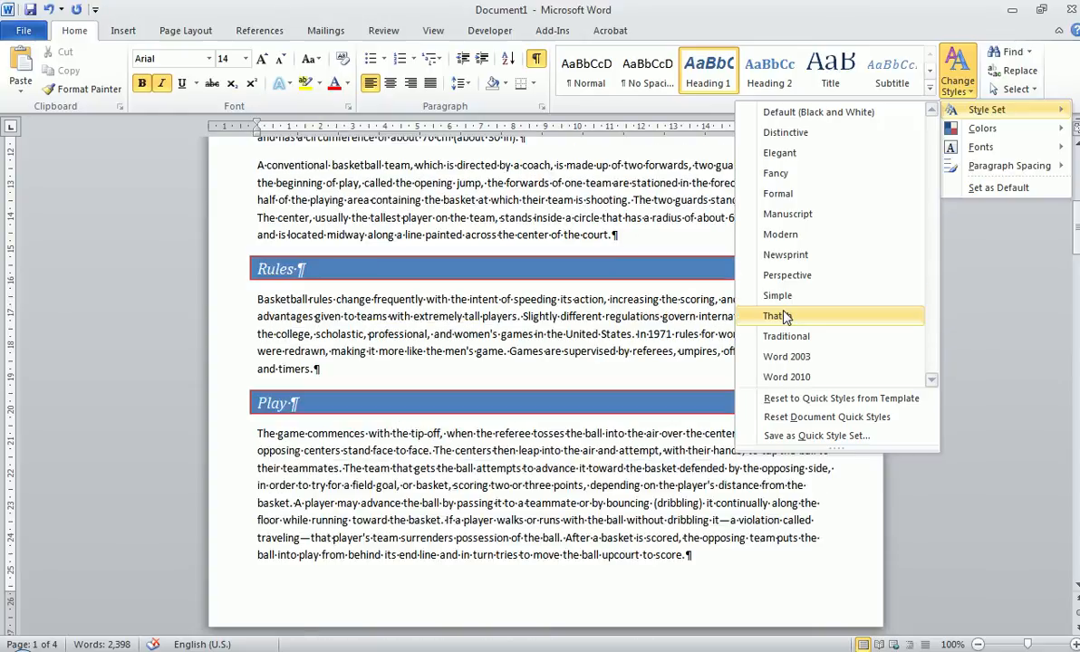
mouse_move(960, 127)
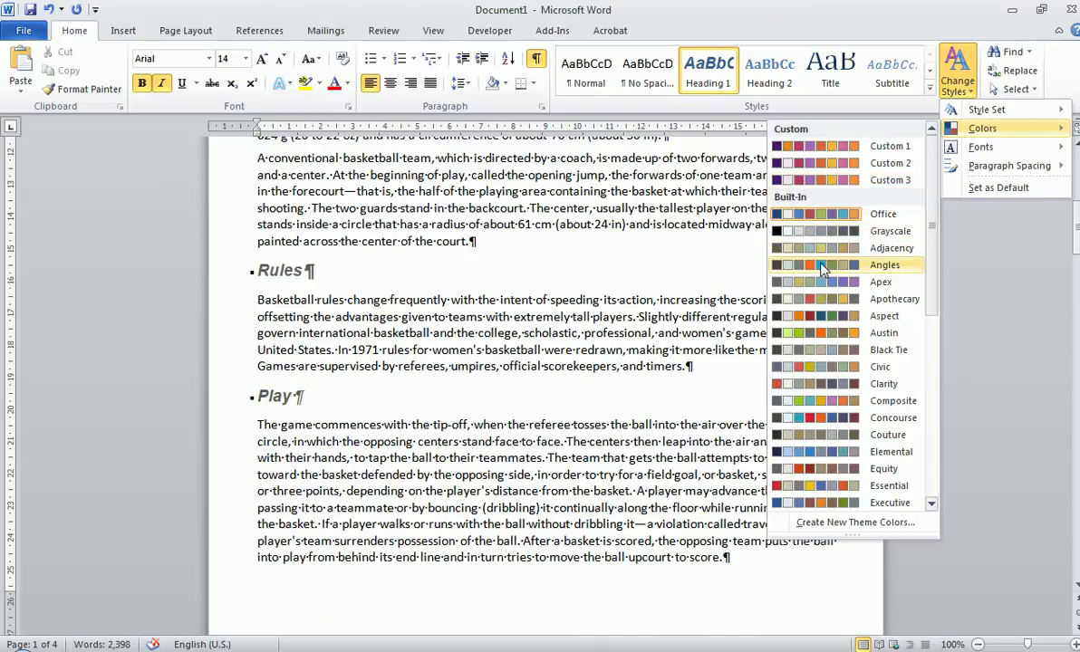
click(461, 191)
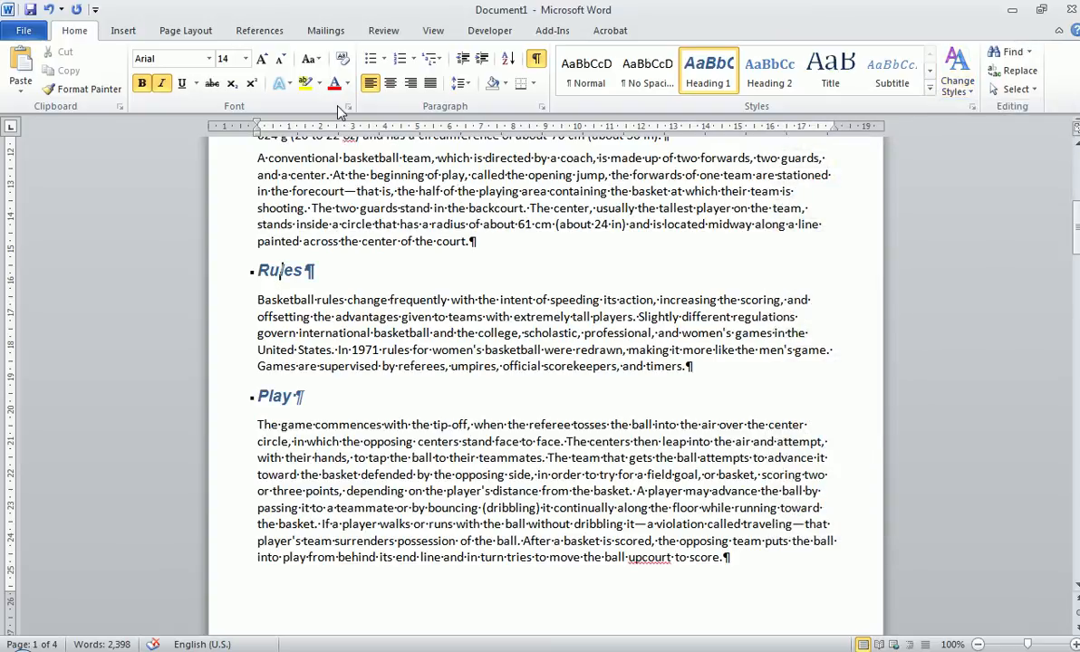
Apply the Austin theme to the document and check the title, headings and body text on the first page
click(186, 30)
click(20, 81)
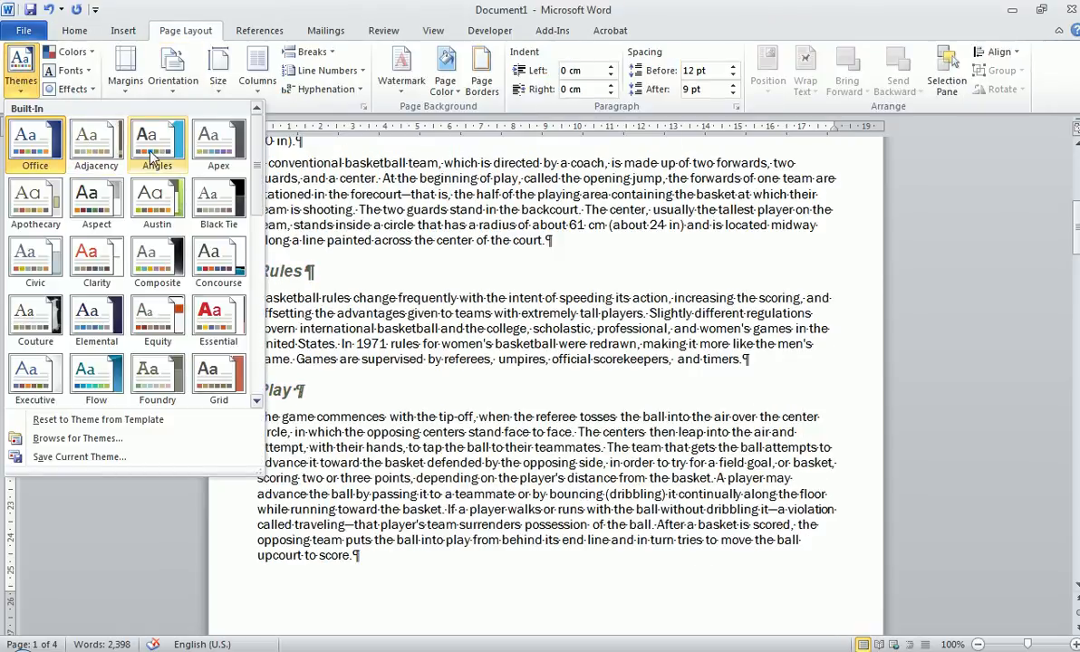
click(156, 195)
scroll(361, 224, up, 2)
click(306, 170)
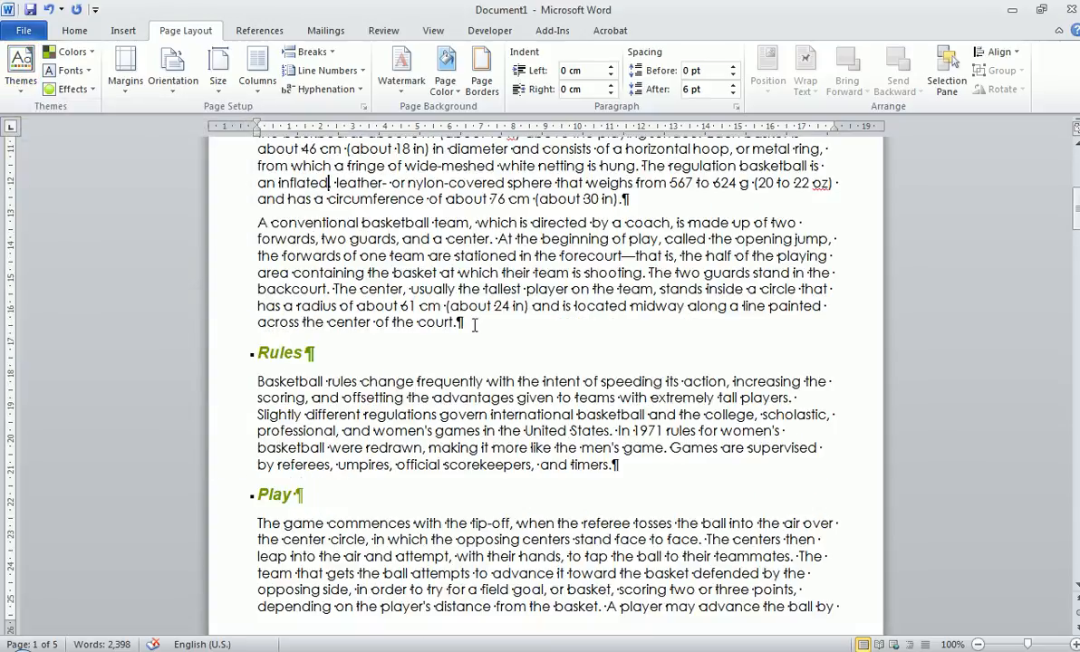
scroll(413, 346, up, 10)
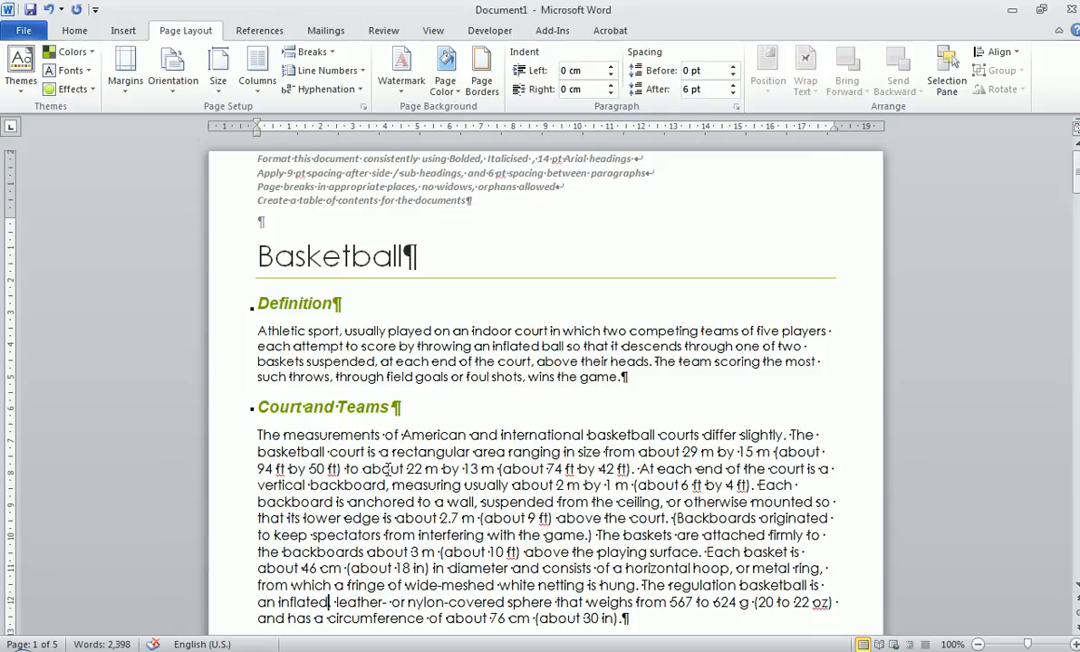
text(an inflated, leather- or nylon-covered sphere that weighs from 567 to 624 g (20 to 22 oz) and has a circumference of about 76 cm (about 30 in).)
key(ctrl+z)
scroll(306, 292, down, 4)
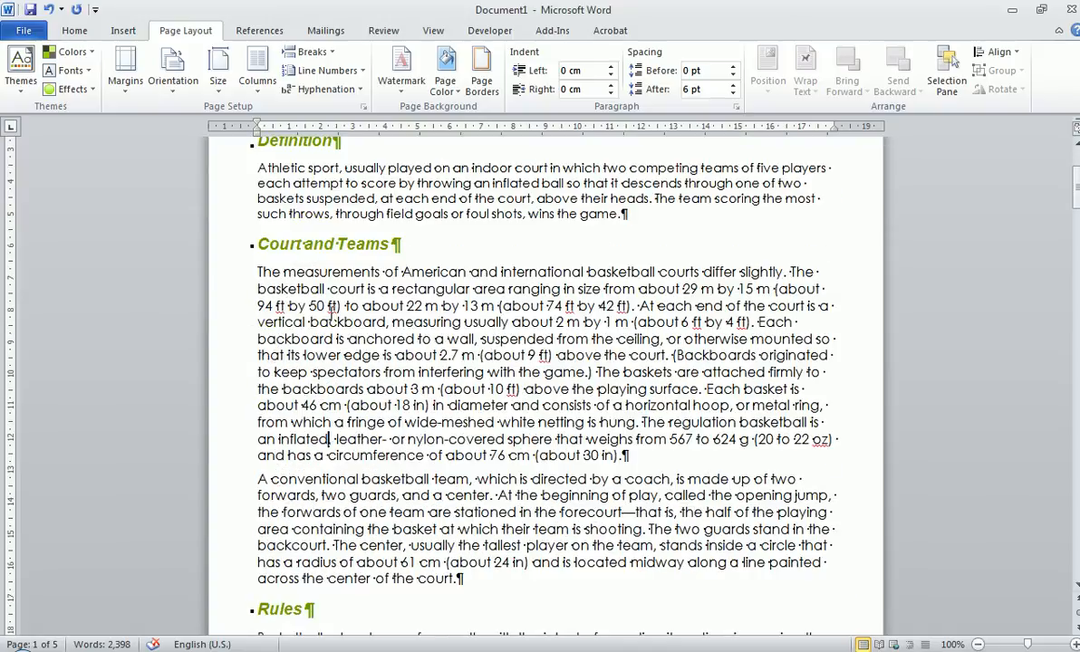
Look over the available themes and examine how the themed text breaks between the first two pages in the Play section
click(21, 73)
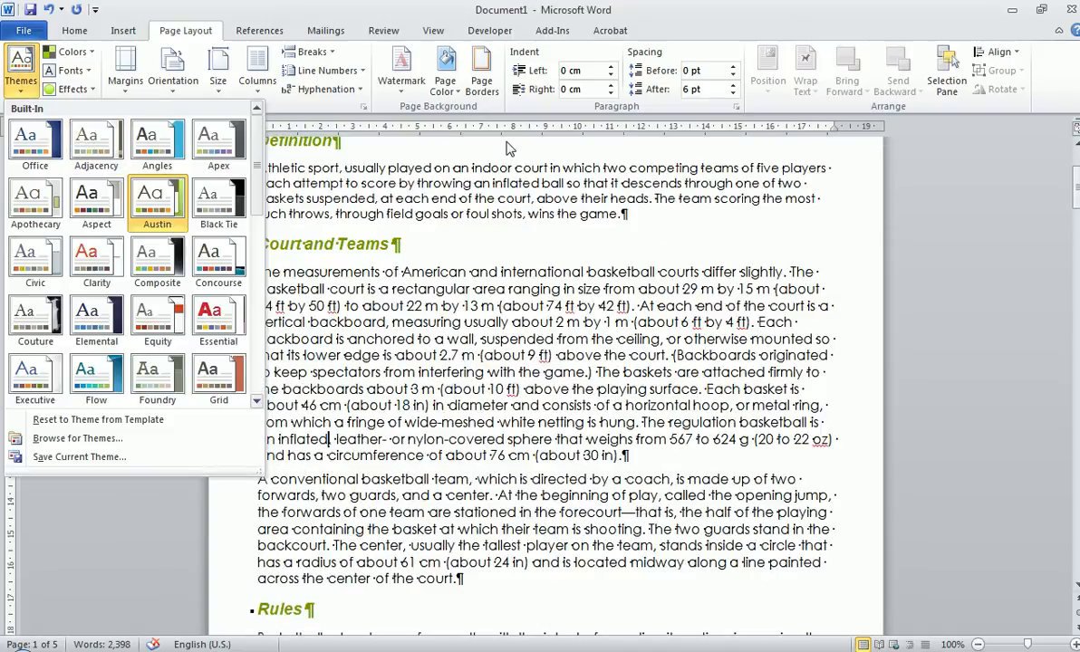
click(387, 179)
scroll(382, 197, up, 4)
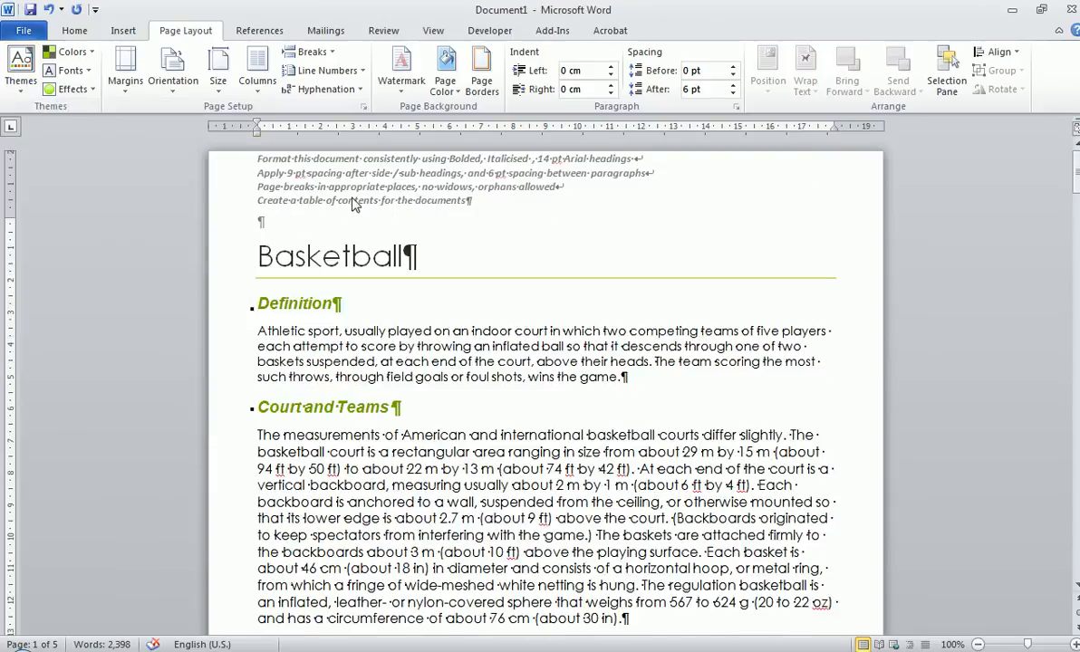
scroll(354, 205, down, 10)
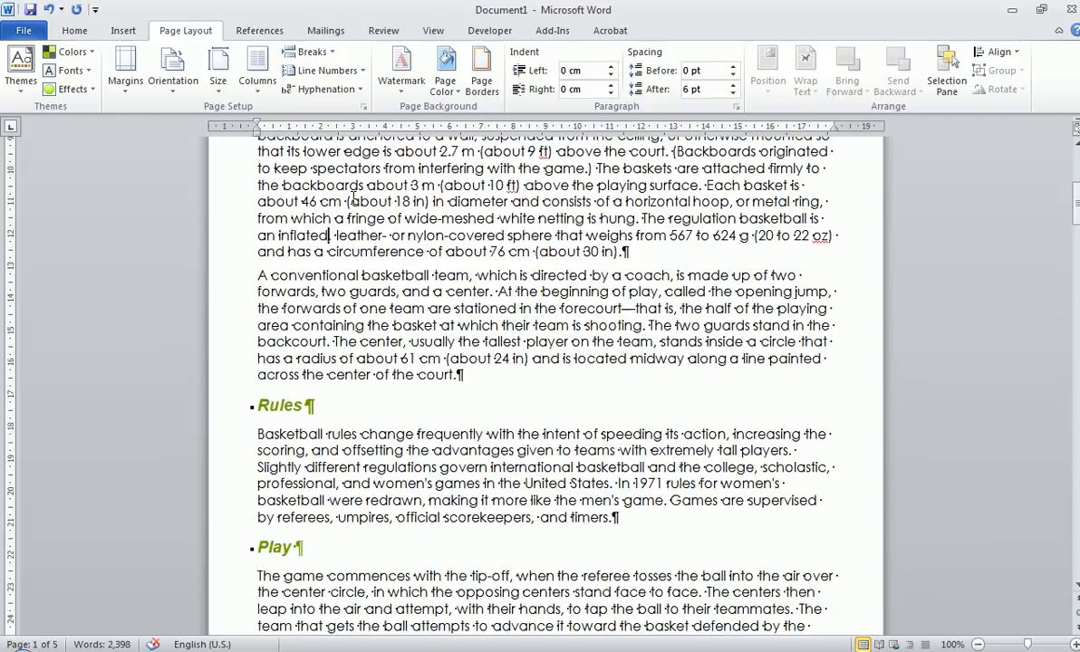
scroll(351, 200, down, 8)
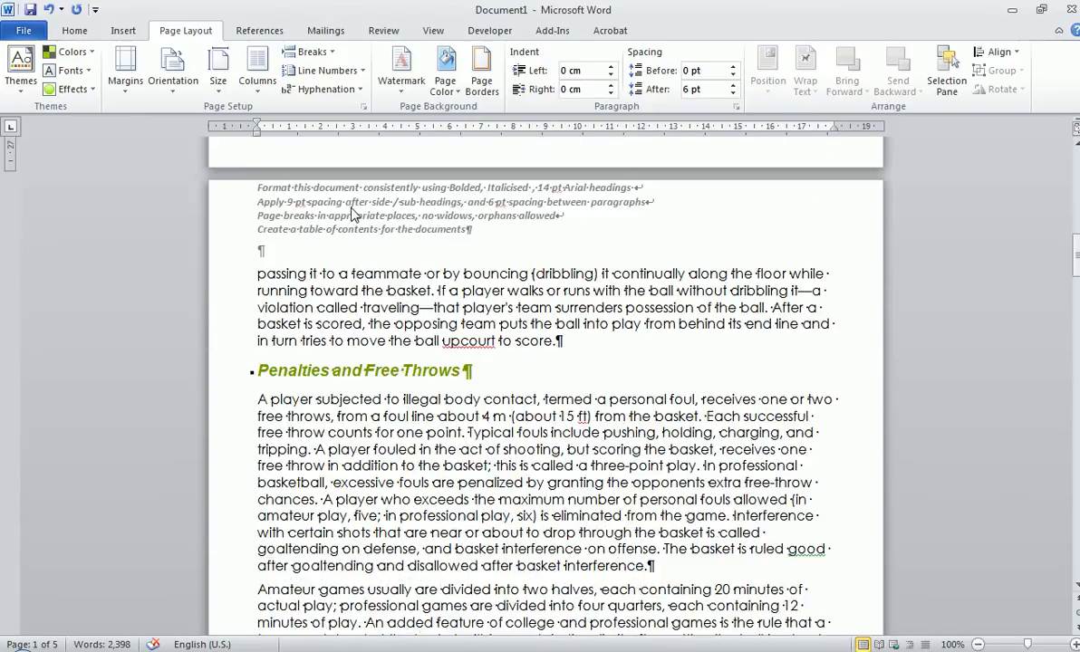
scroll(315, 227, up, 2)
scroll(319, 259, up, 2)
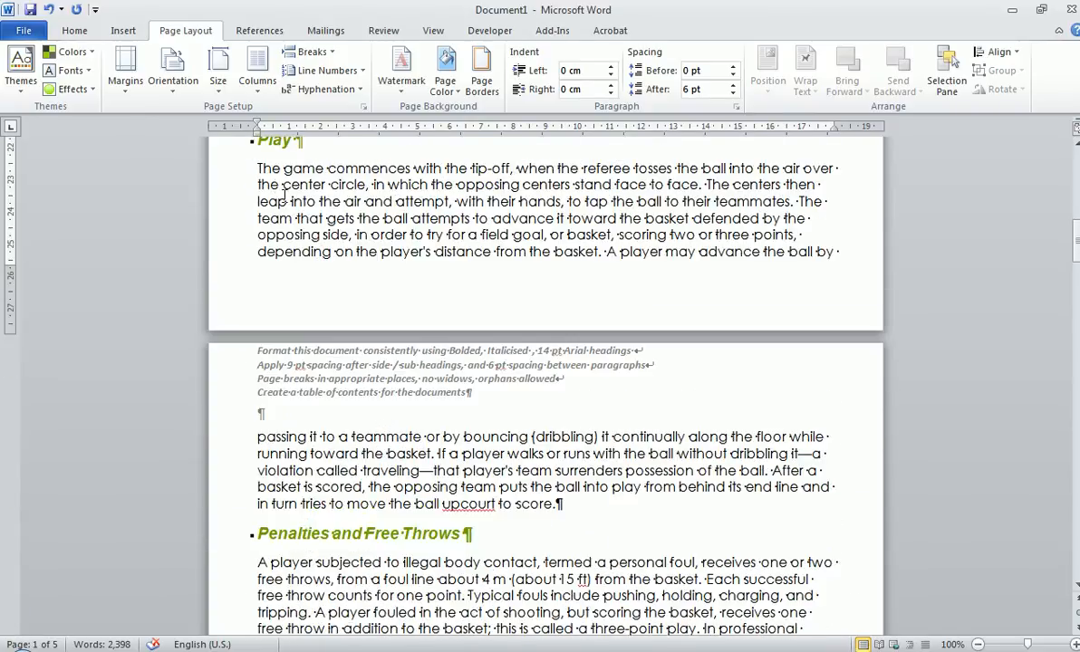
Try to push the Play heading further down by adding blank paragraphs above it
click(252, 144)
key(Return)
key(Return)
key(Return)
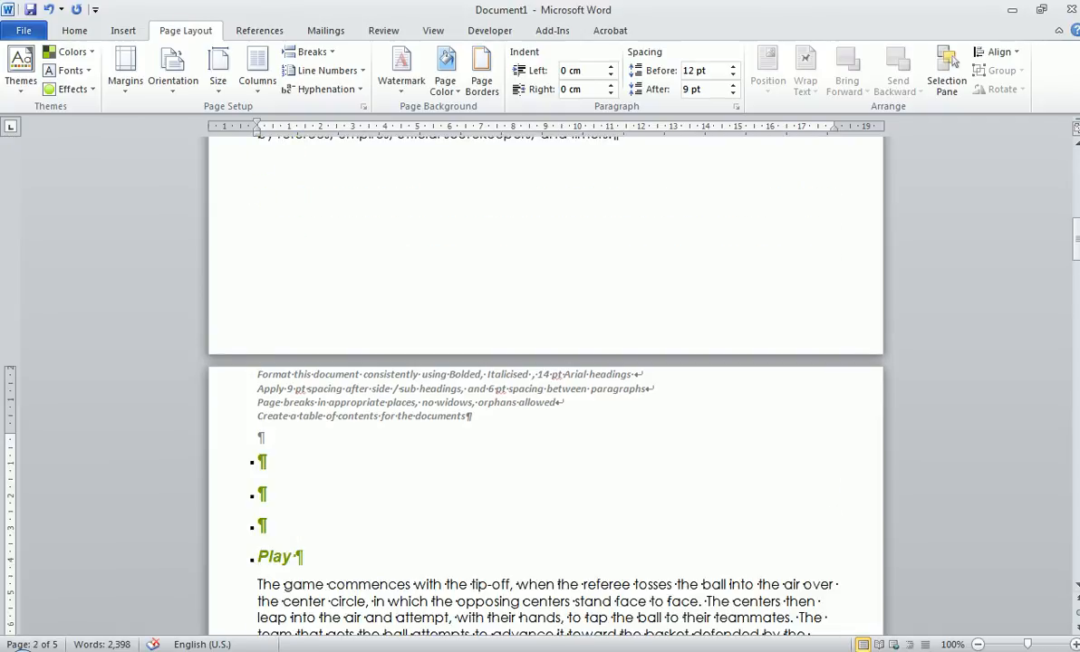
key(BackSpace)
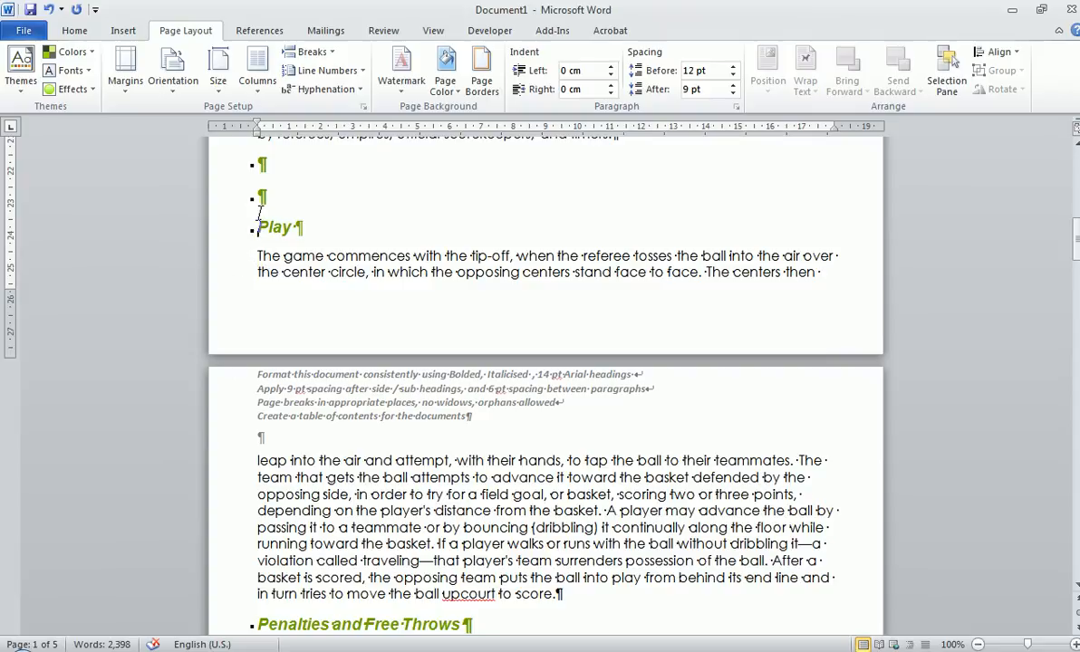
Check the line and page break settings of the Play heading, including widow/orphan control
click(75, 32)
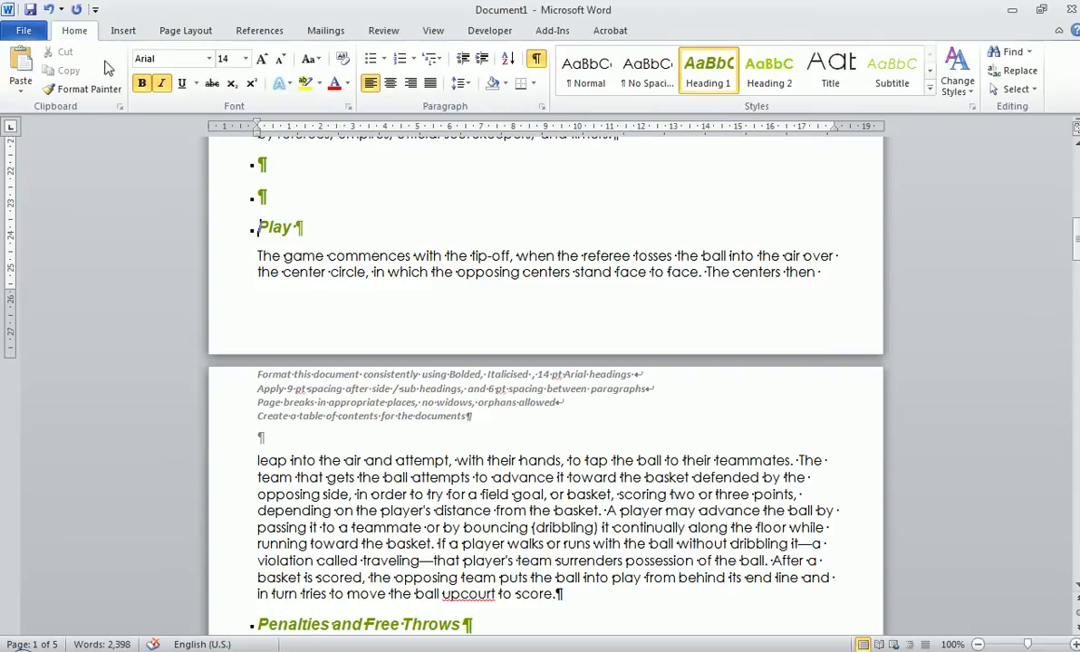
click(540, 109)
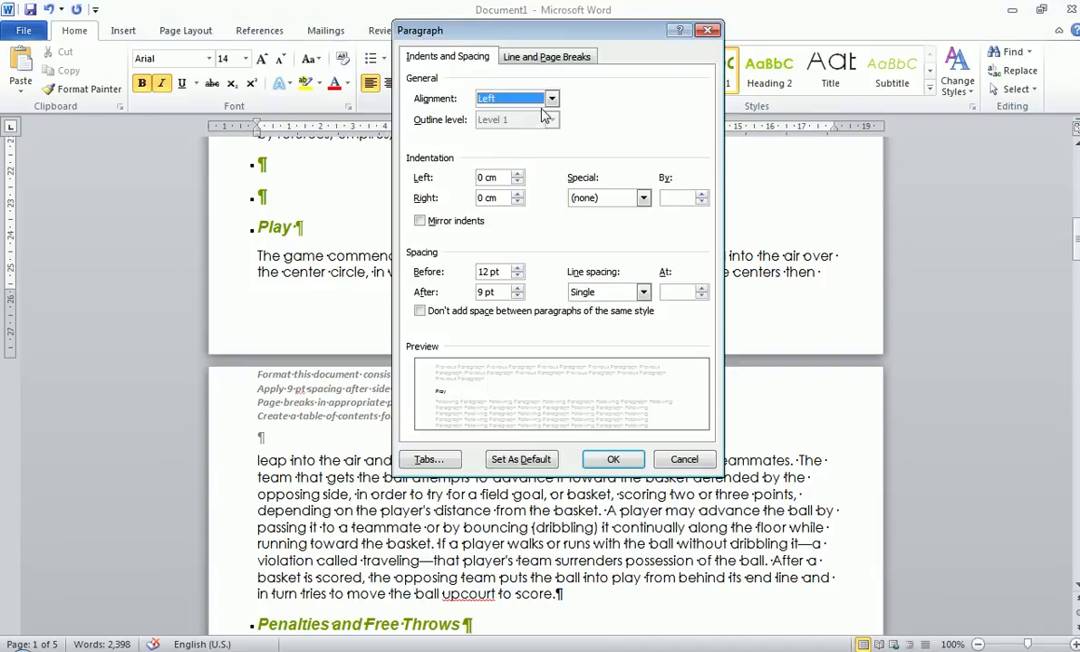
click(523, 63)
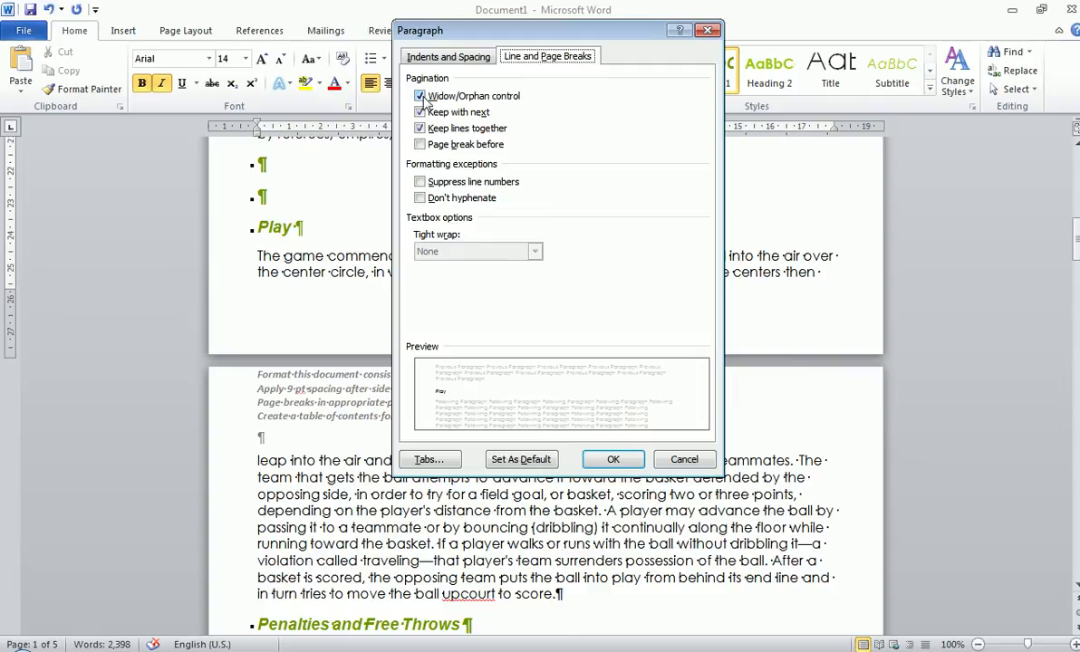
click(614, 459)
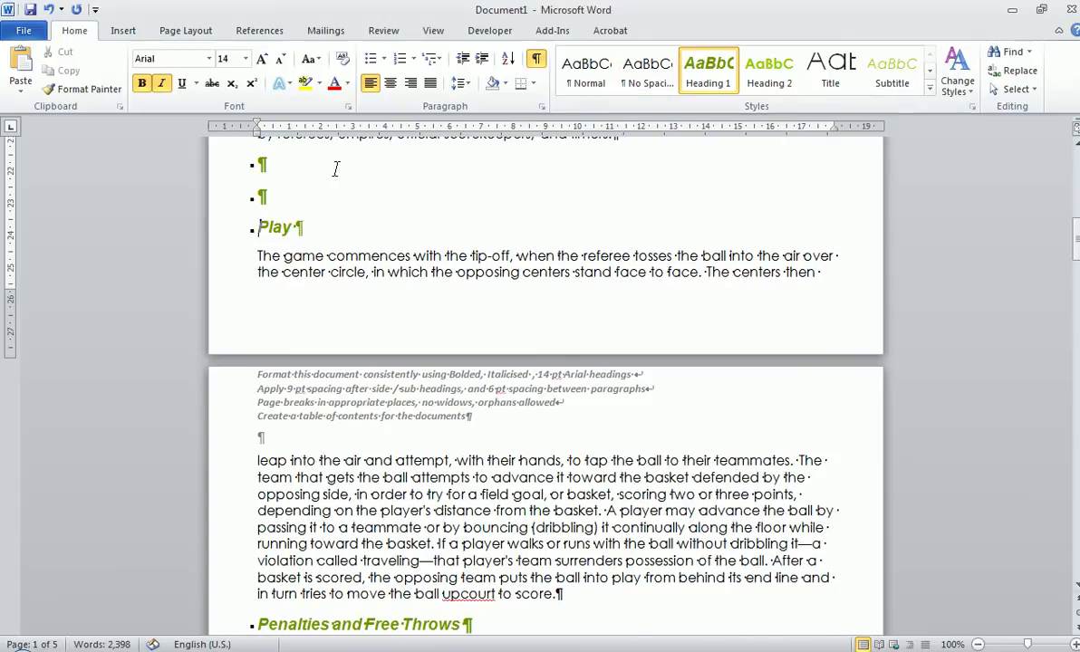
scroll(335, 169, up, 3)
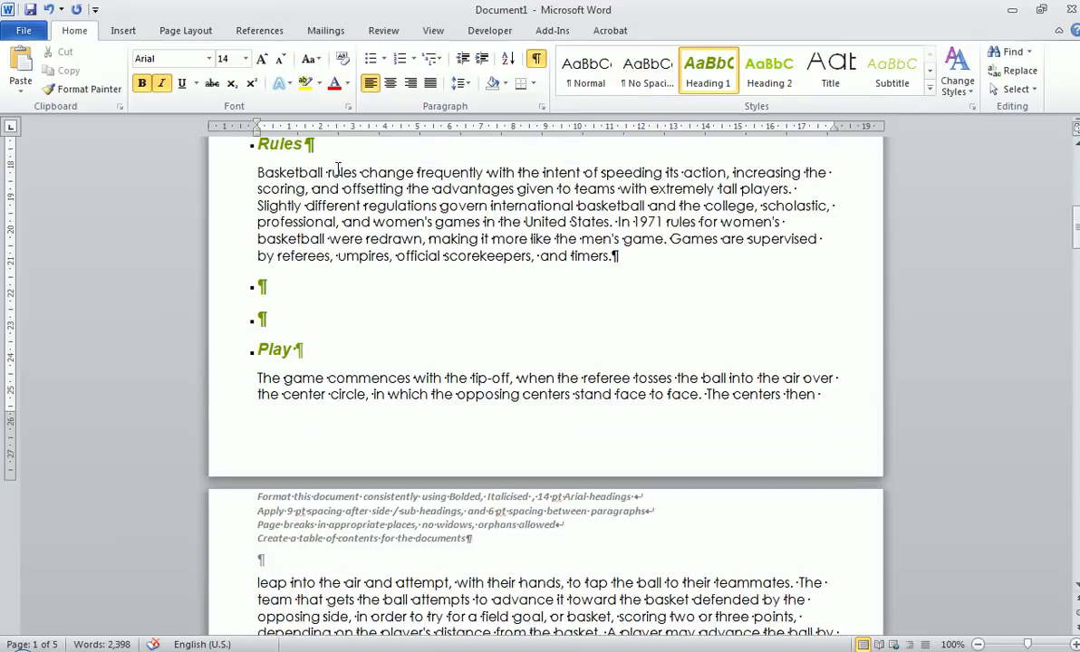
Delete the two empty heading paragraphs between the Rules text and the Play heading
click(255, 255)
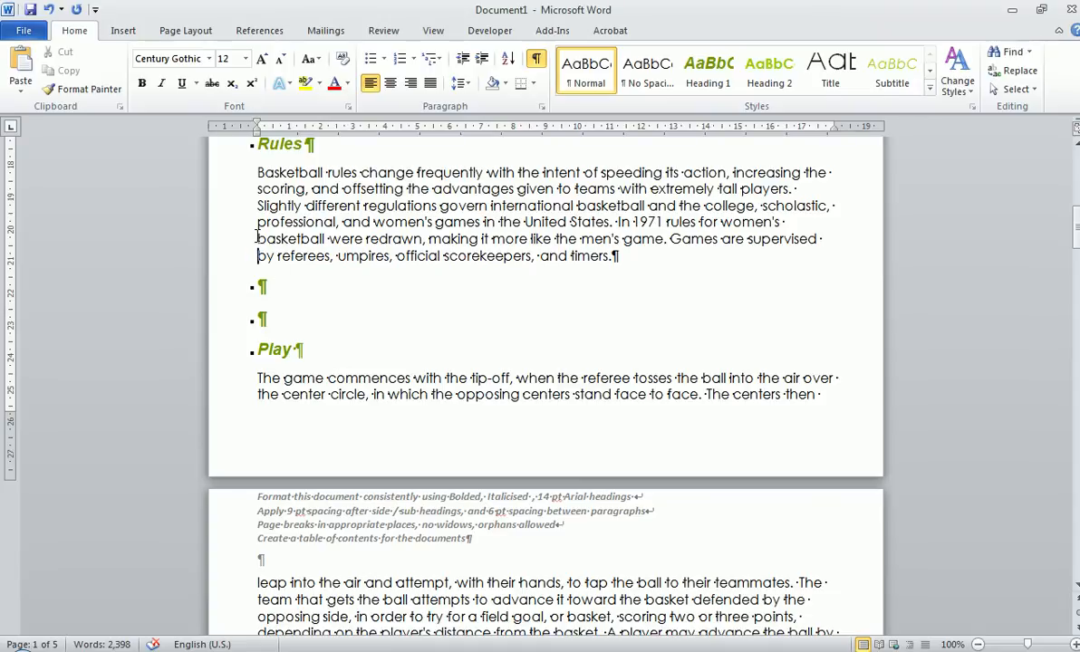
click(282, 284)
key(Delete)
key(Delete)
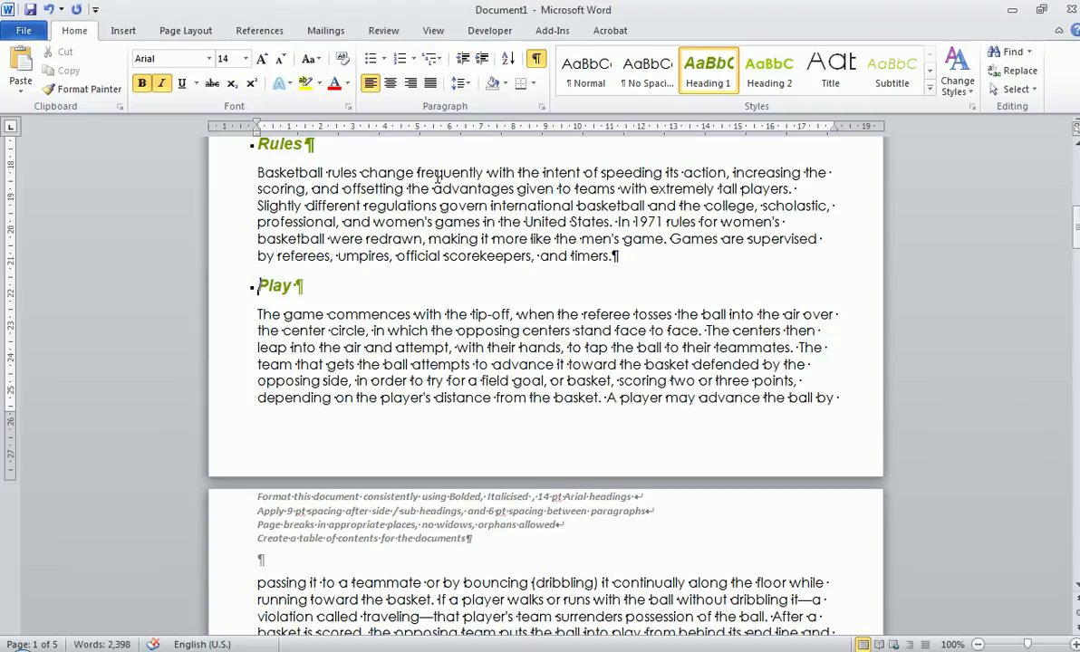
Check the Play heading's pagination options without changing them
click(542, 106)
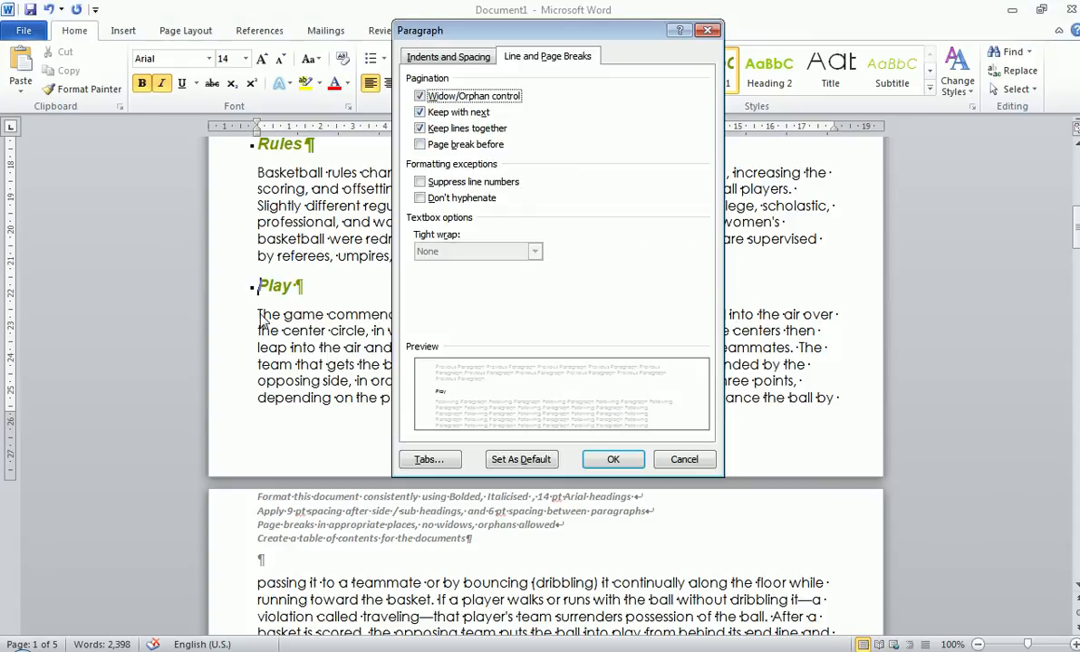
click(684, 460)
scroll(430, 394, down, 1)
scroll(429, 395, down, 1)
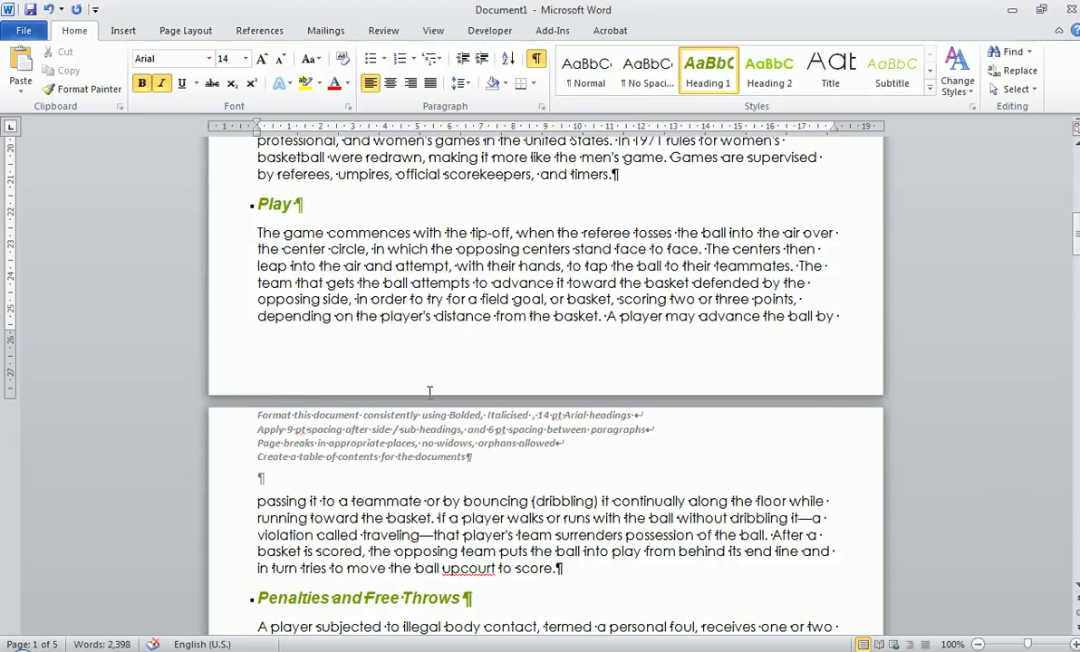
Turn on Keep lines together and turn off Keep with next for the Play heading and its body paragraph
drag(261, 207, 561, 568)
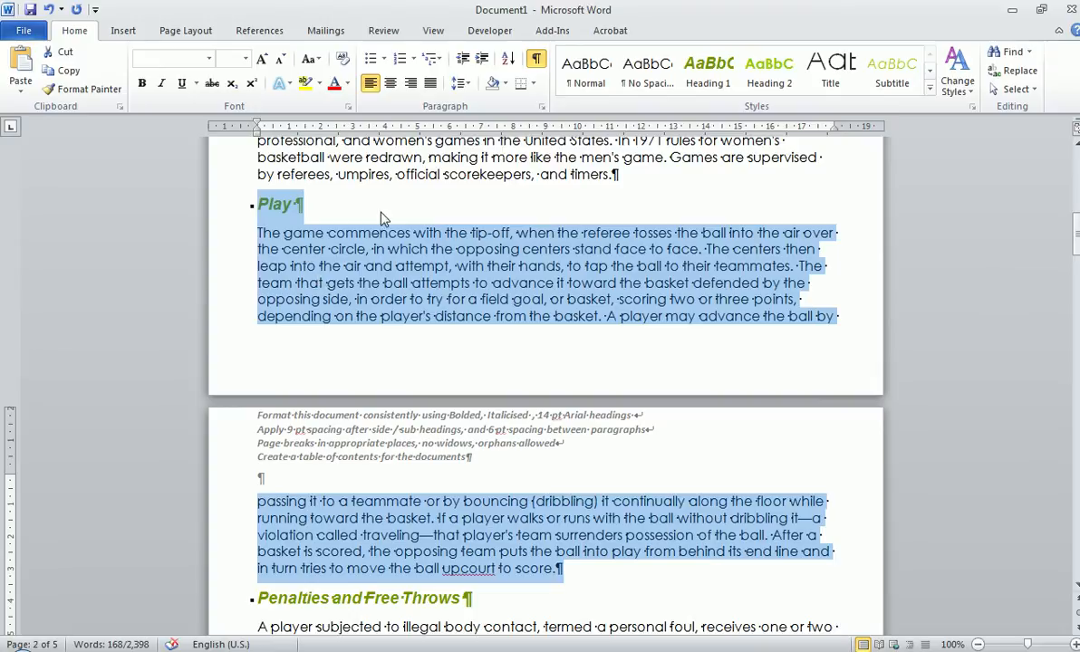
click(542, 108)
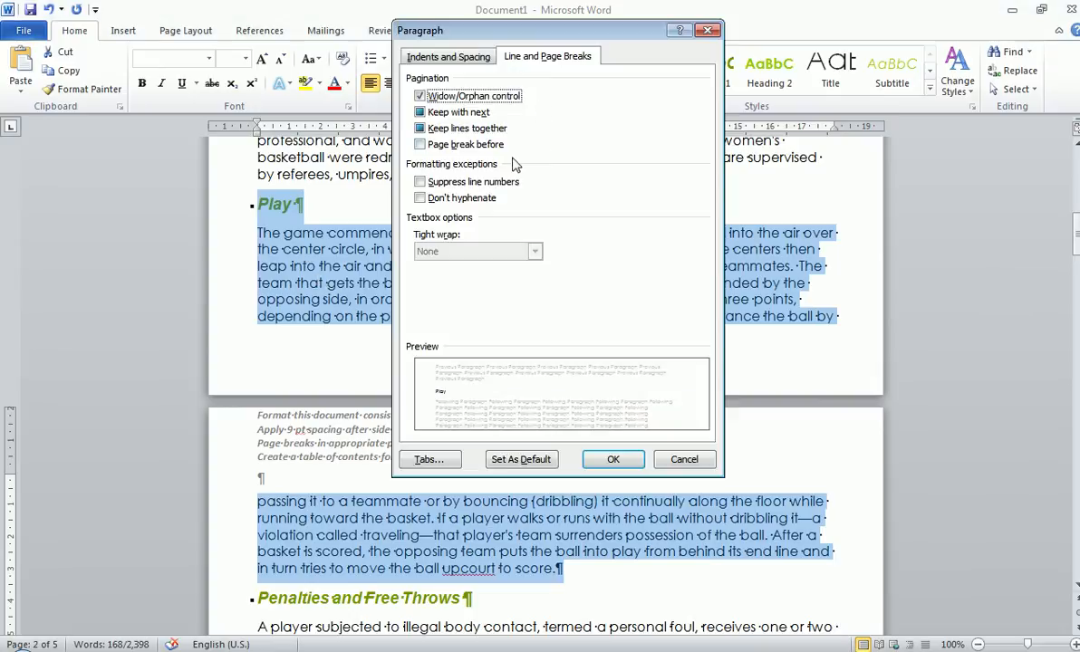
click(420, 129)
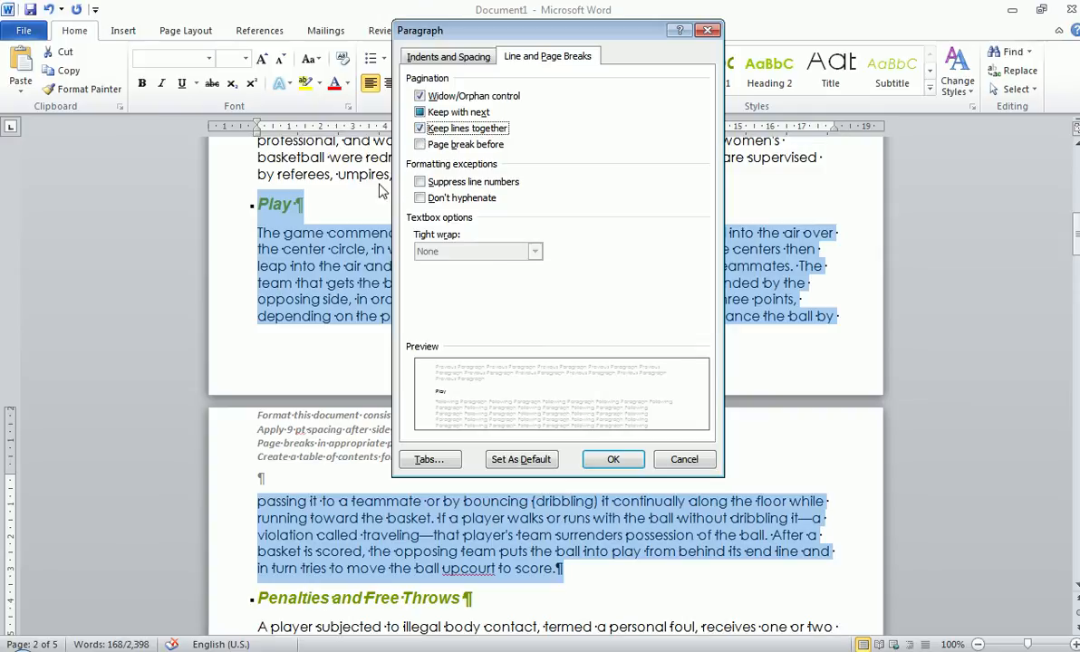
click(422, 113)
click(421, 113)
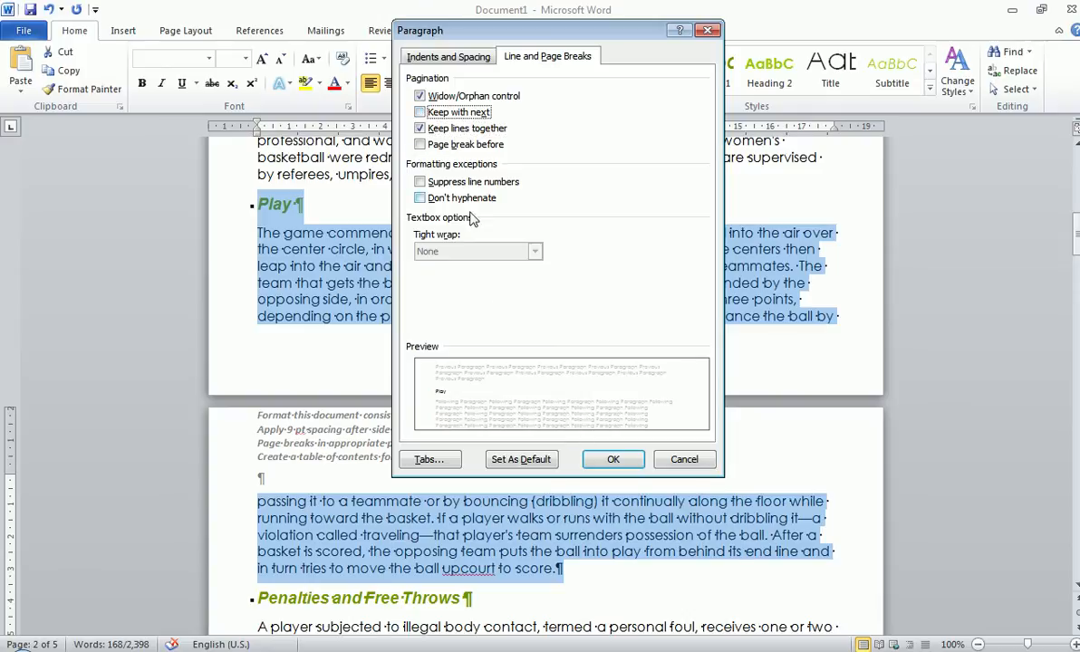
click(614, 460)
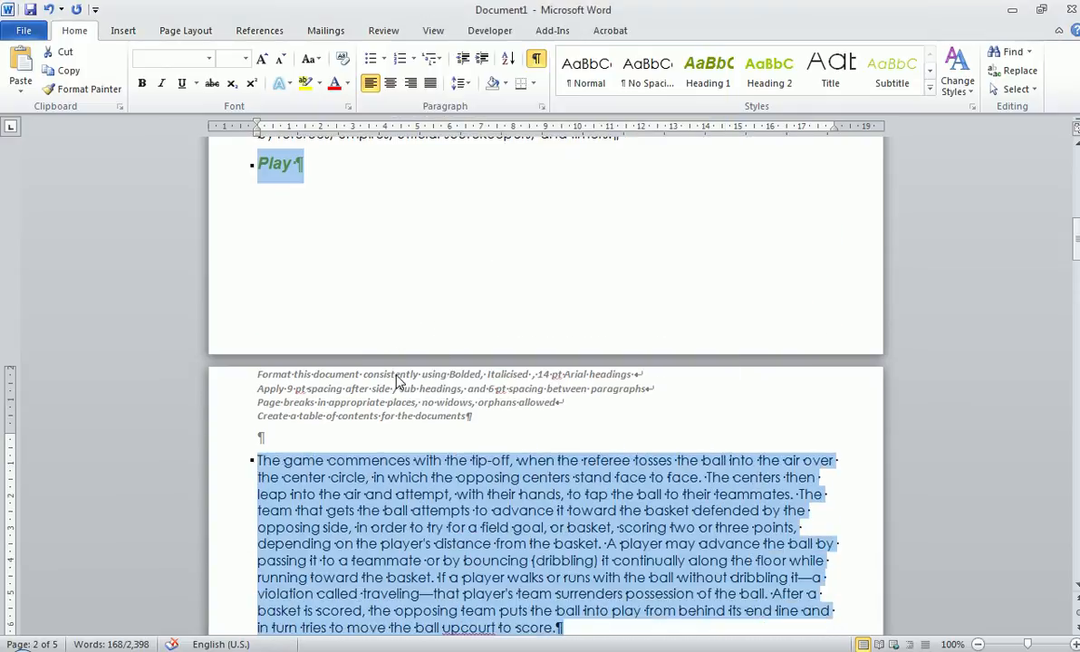
Turn on Keep with next for the Play heading alone
drag(257, 207, 304, 206)
click(542, 106)
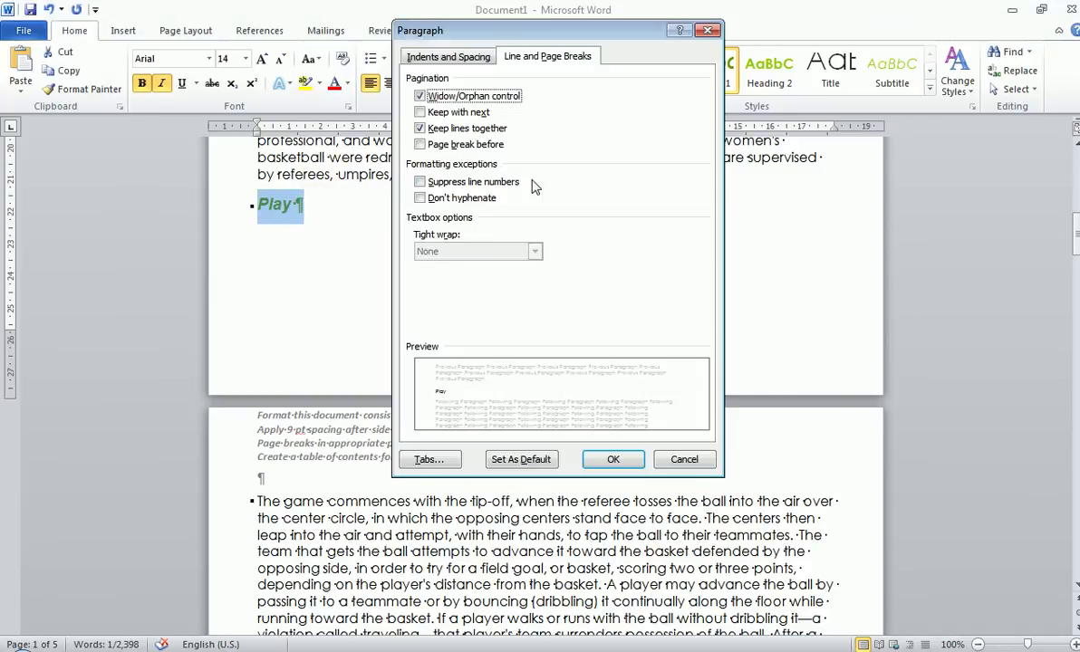
click(419, 112)
click(613, 460)
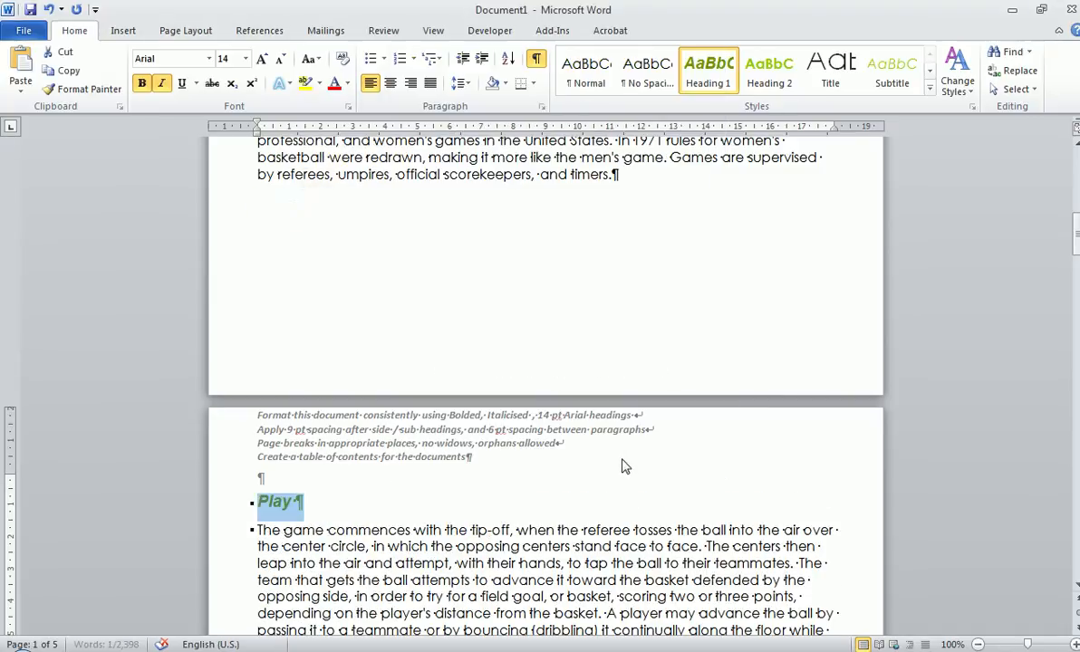
Undo the Keep lines together and Keep with next changes made to the Play section
scroll(407, 447, down, 3)
scroll(407, 447, down, 2)
click(317, 364)
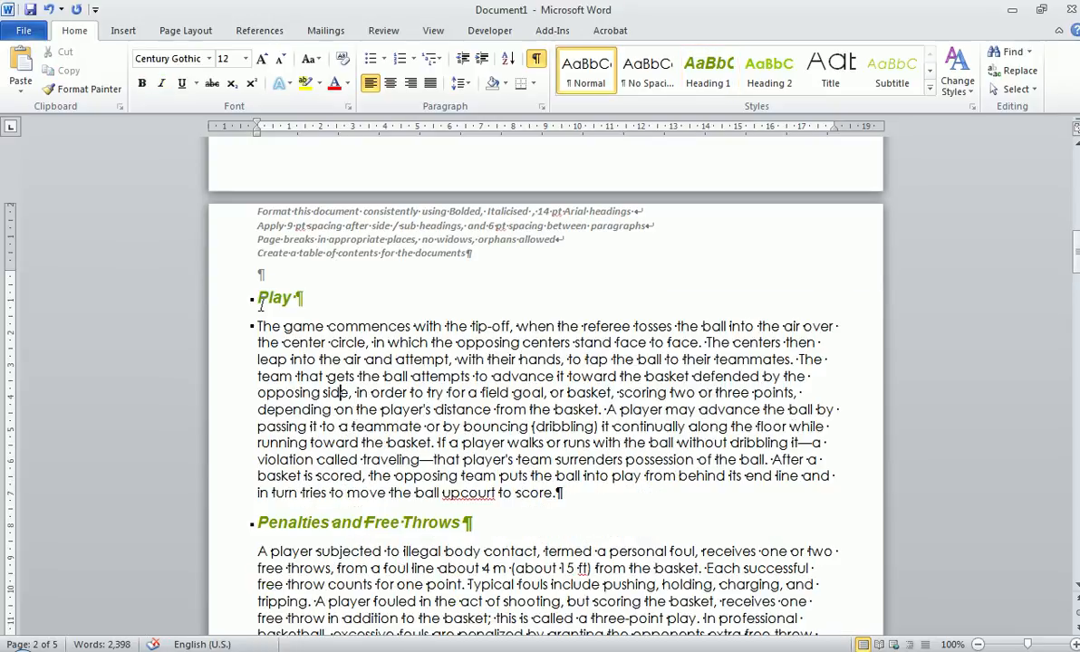
click(260, 299)
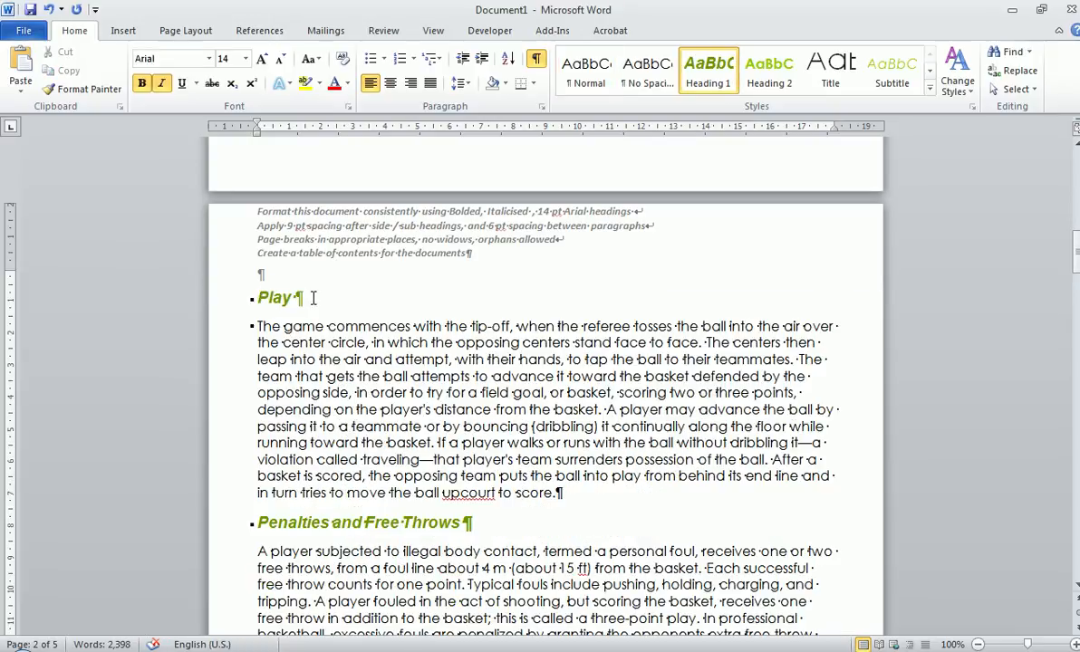
key(ctrl+shift+Down)
key(ctrl+shift+Down)
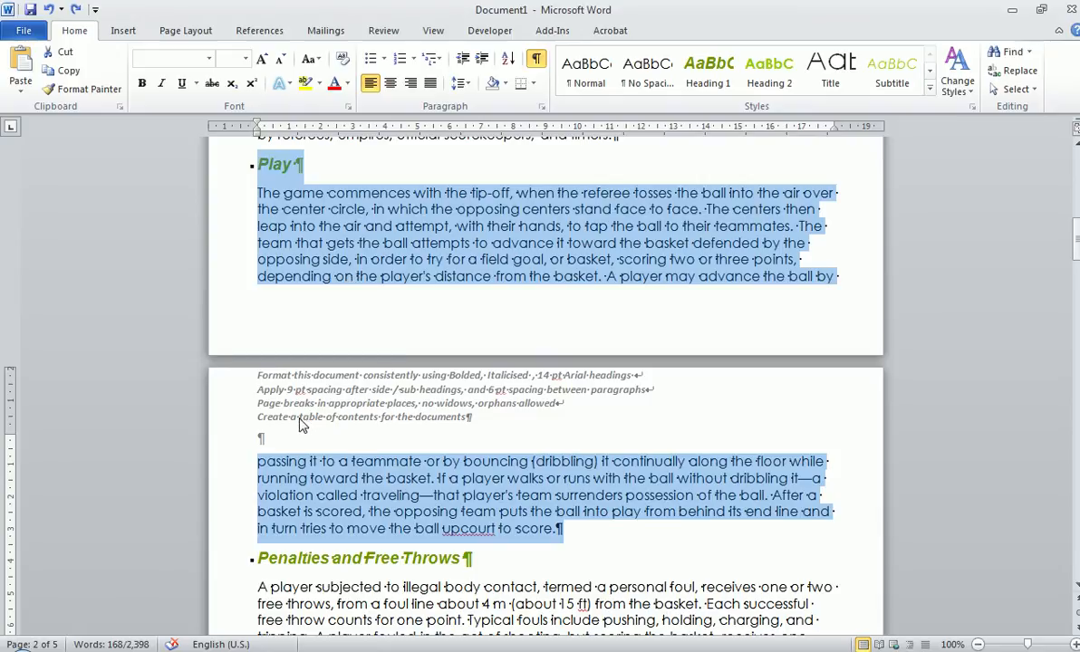
Insert a page break before the Basketball title at the start of the document
drag(1075, 232, 1075, 172)
click(258, 257)
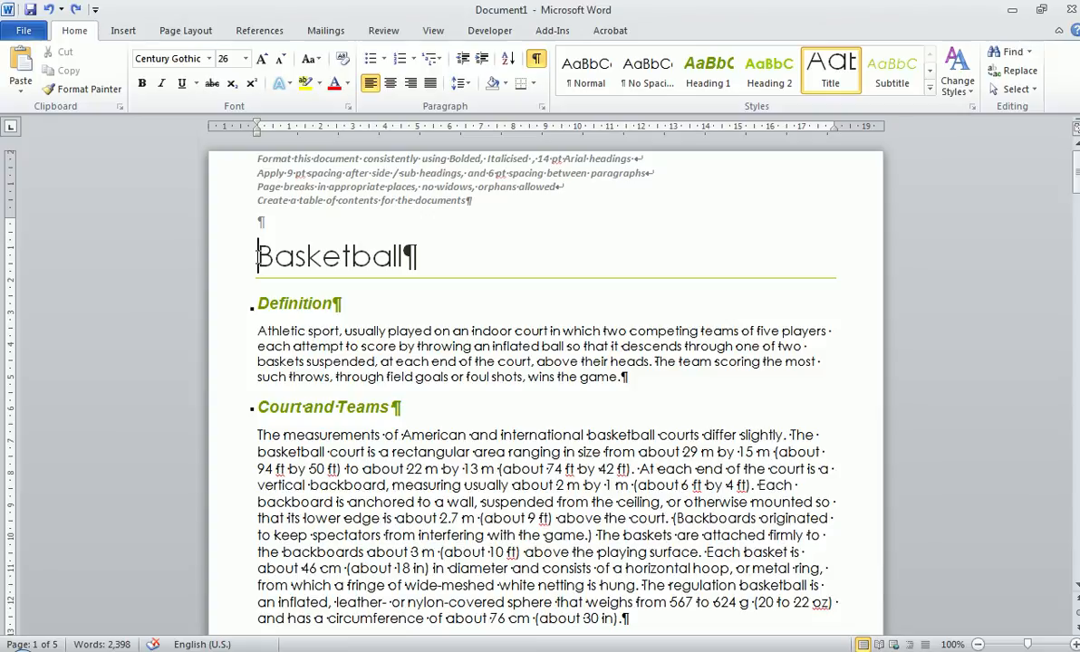
click(184, 33)
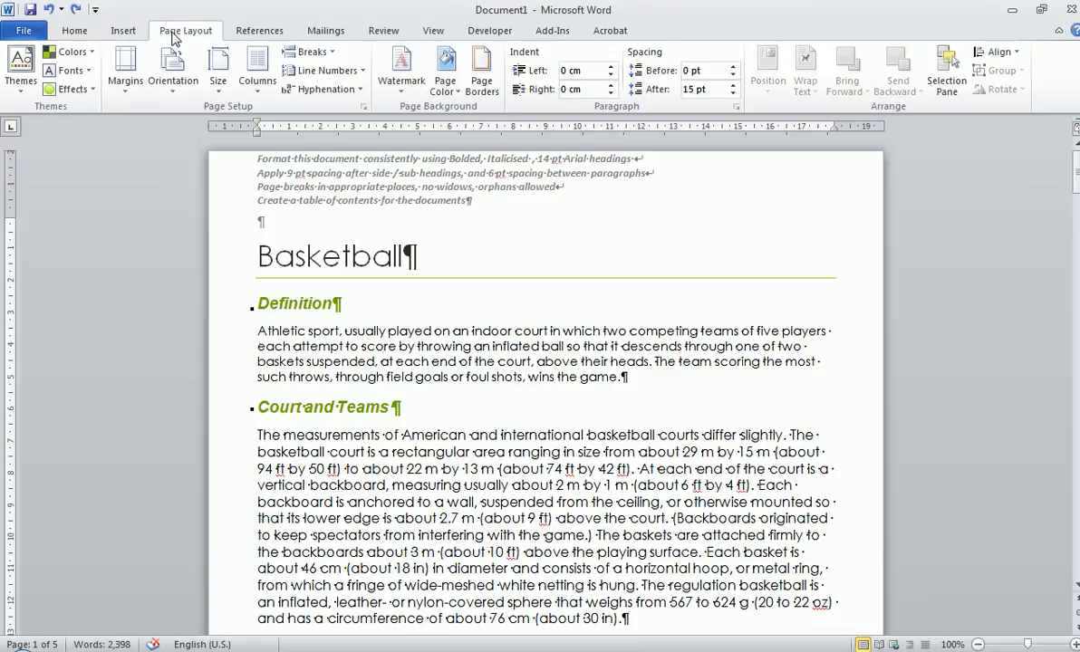
click(306, 52)
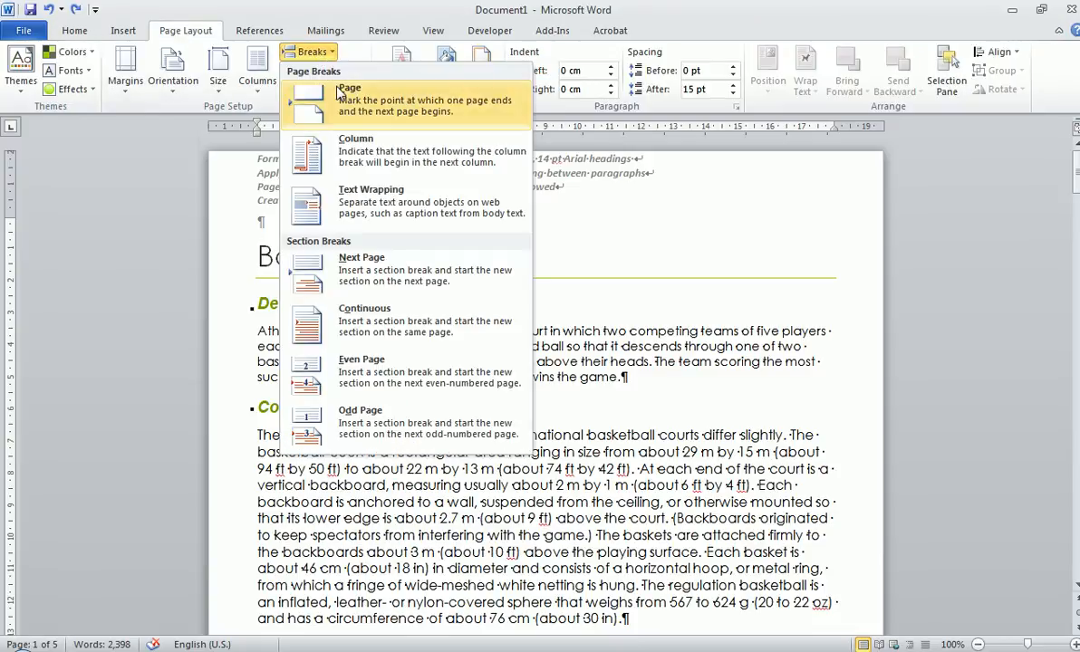
click(320, 268)
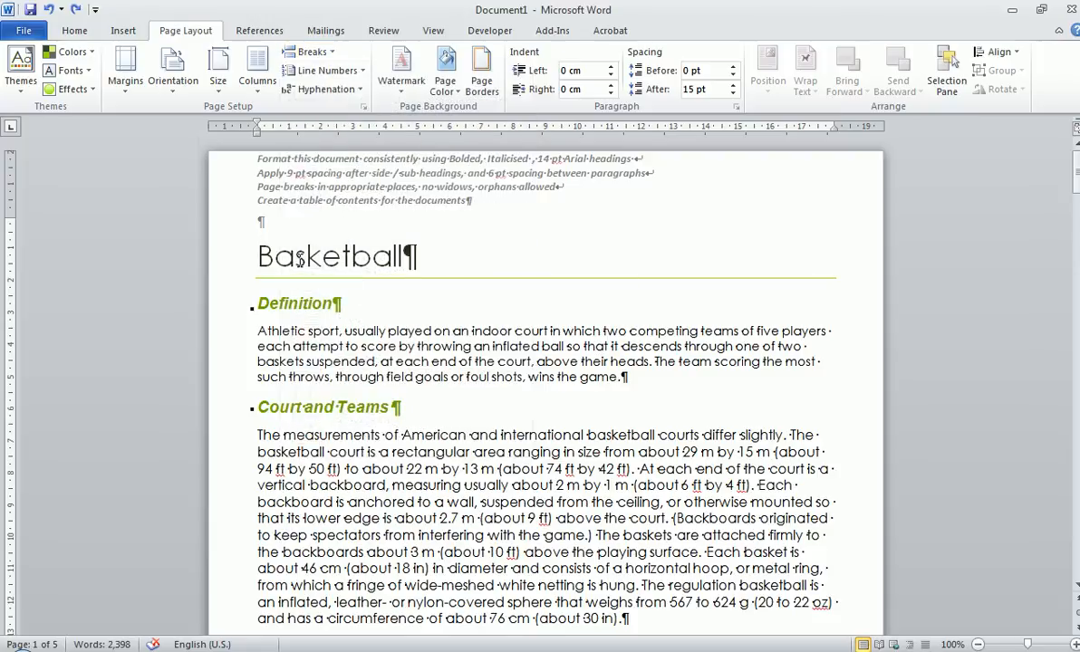
key(ctrl+Return)
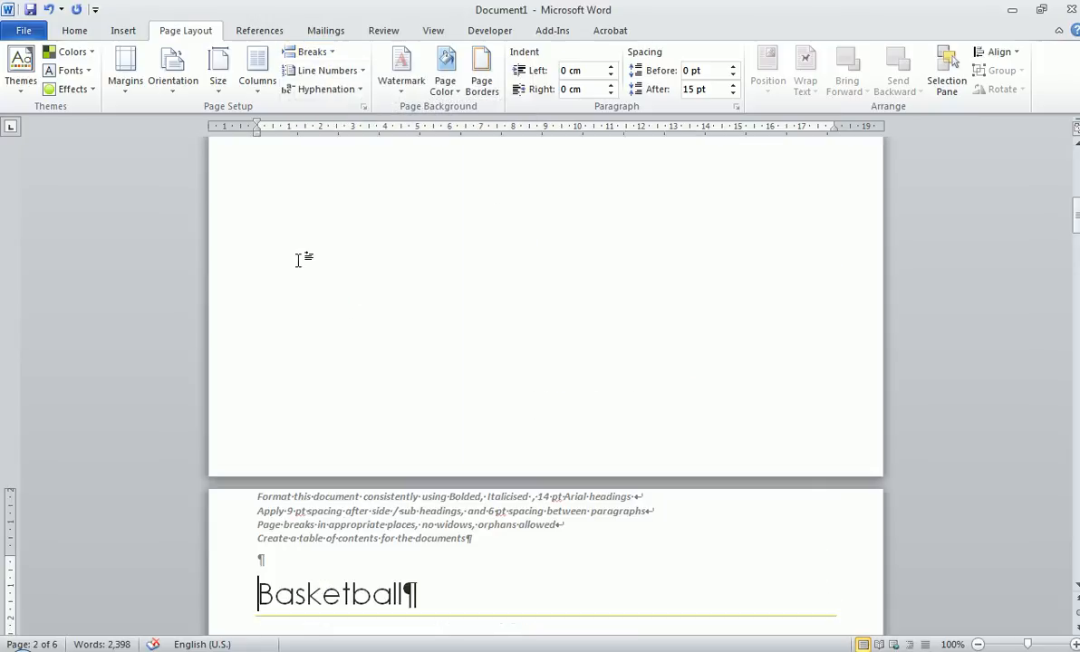
Insert an automatic table of contents headed Contents on the blank first page, above the page break
click(276, 258)
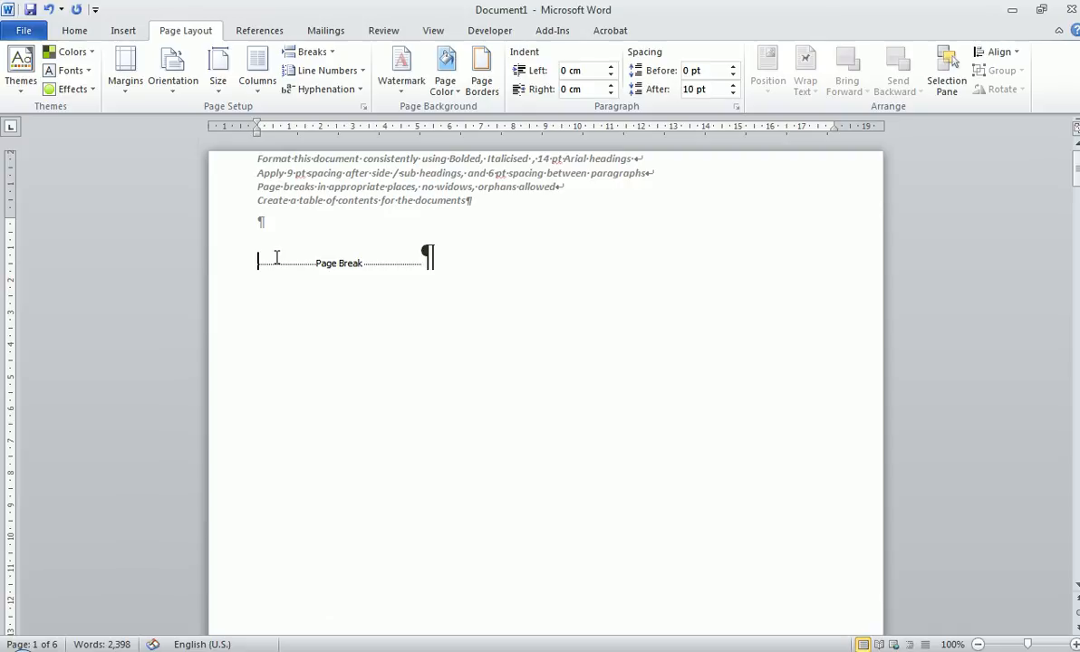
click(251, 36)
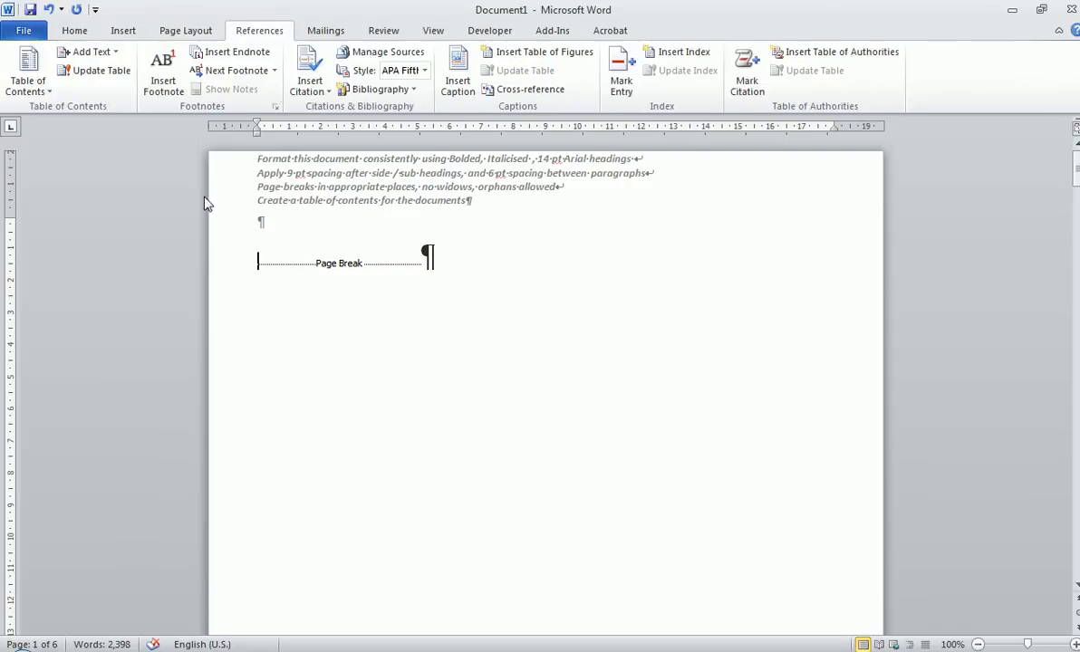
click(29, 80)
click(45, 172)
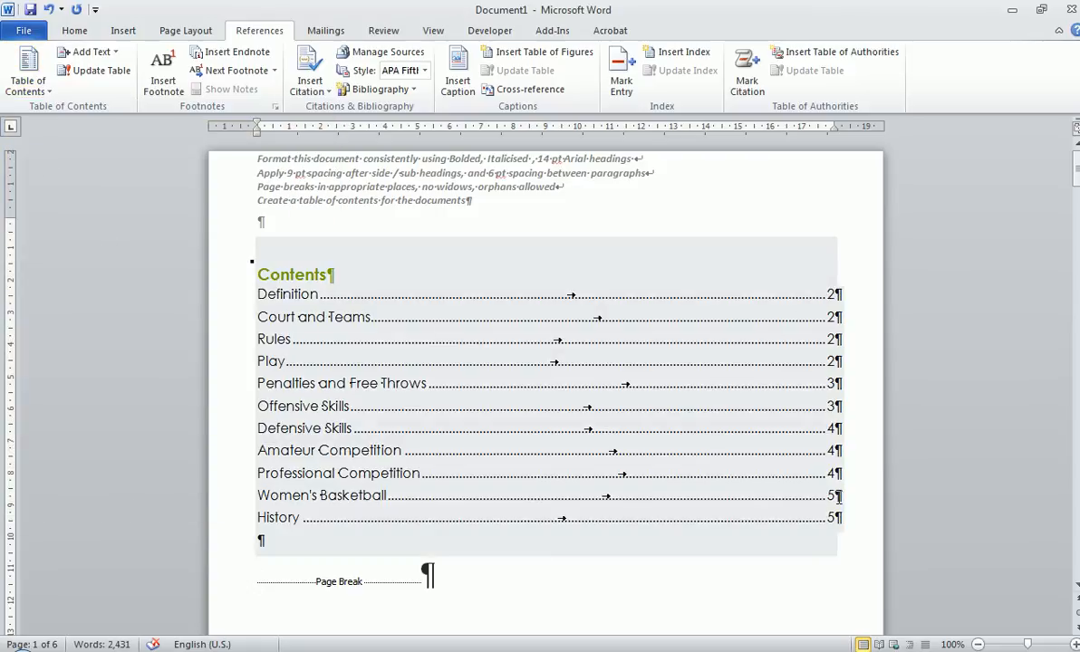
Insert a page break before the History heading and check the end of the document
scroll(832, 494, down, 8)
drag(1075, 197, 1076, 485)
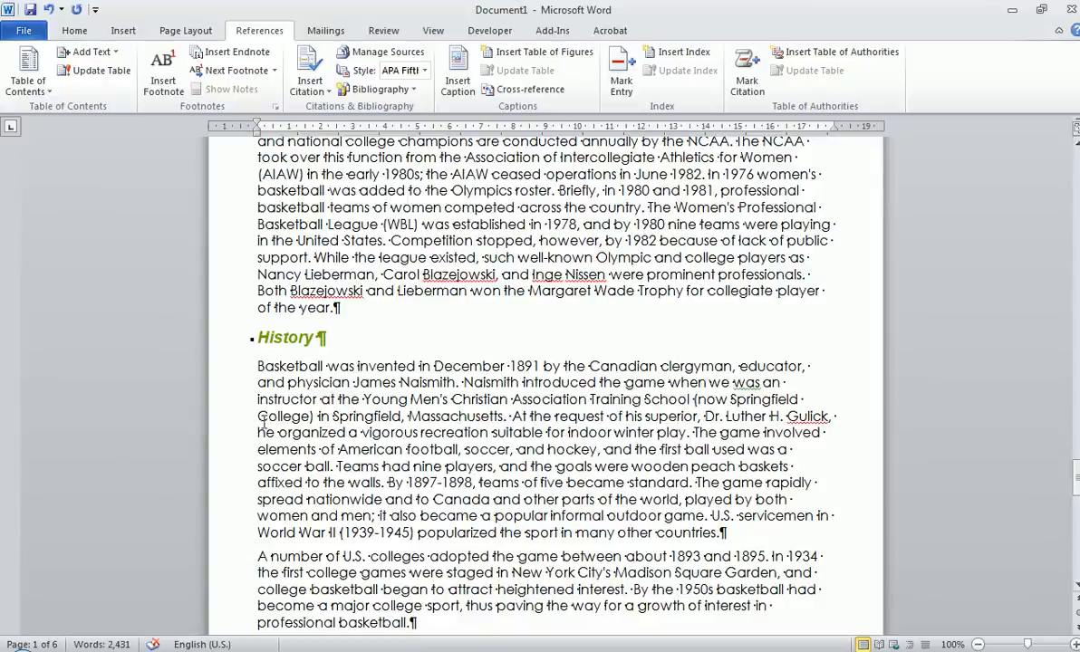
click(256, 340)
key(ctrl+Return)
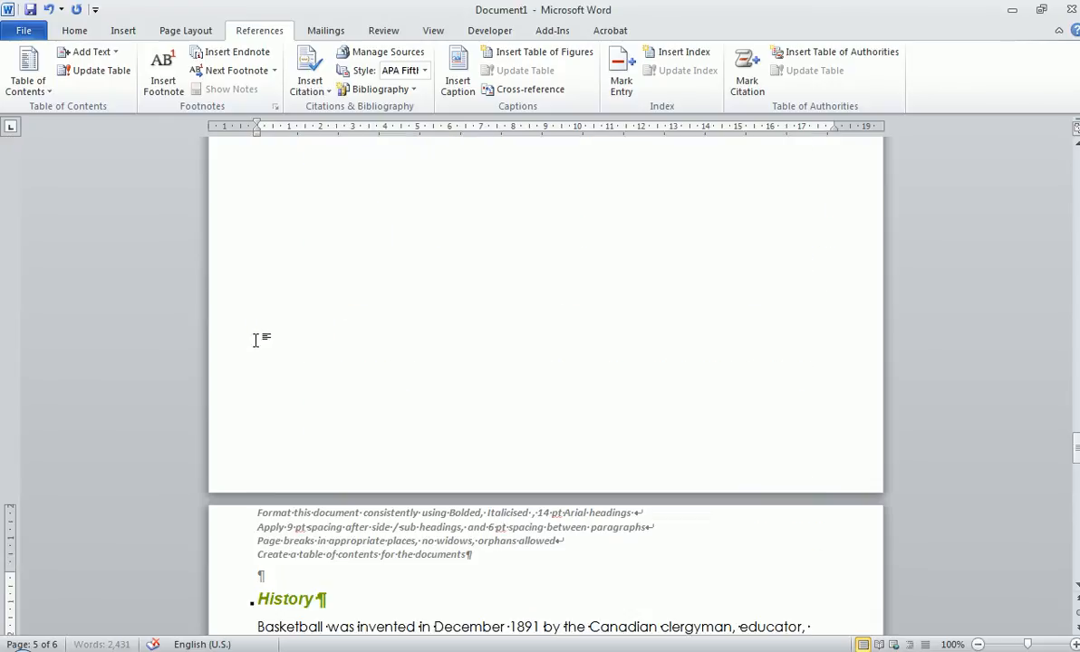
scroll(361, 467, down, 10)
scroll(361, 466, down, 13)
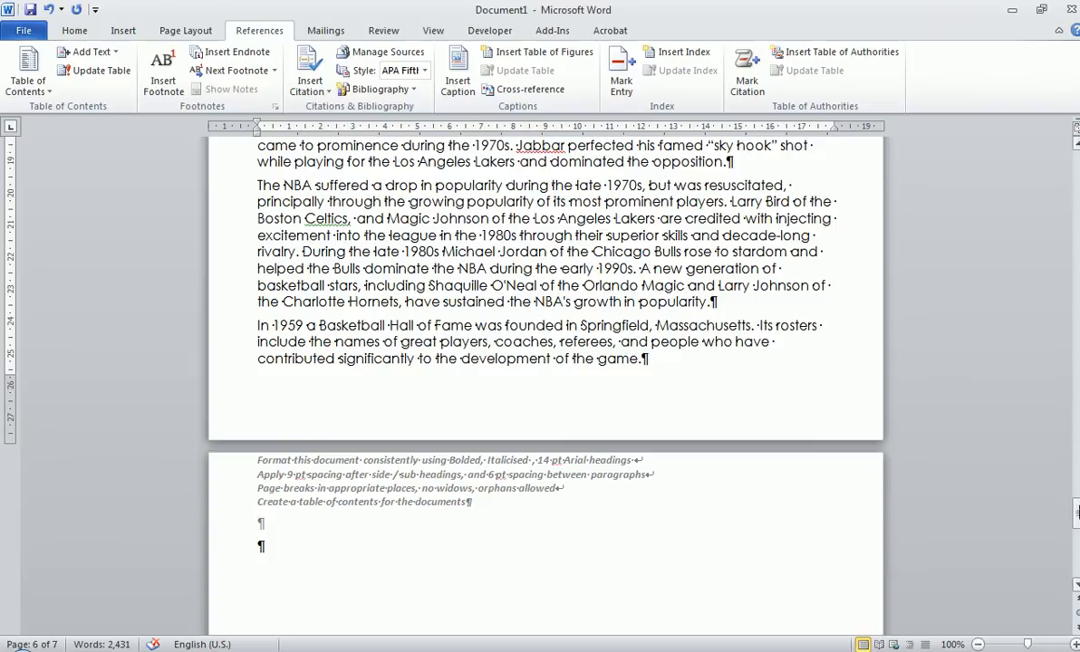
click(406, 302)
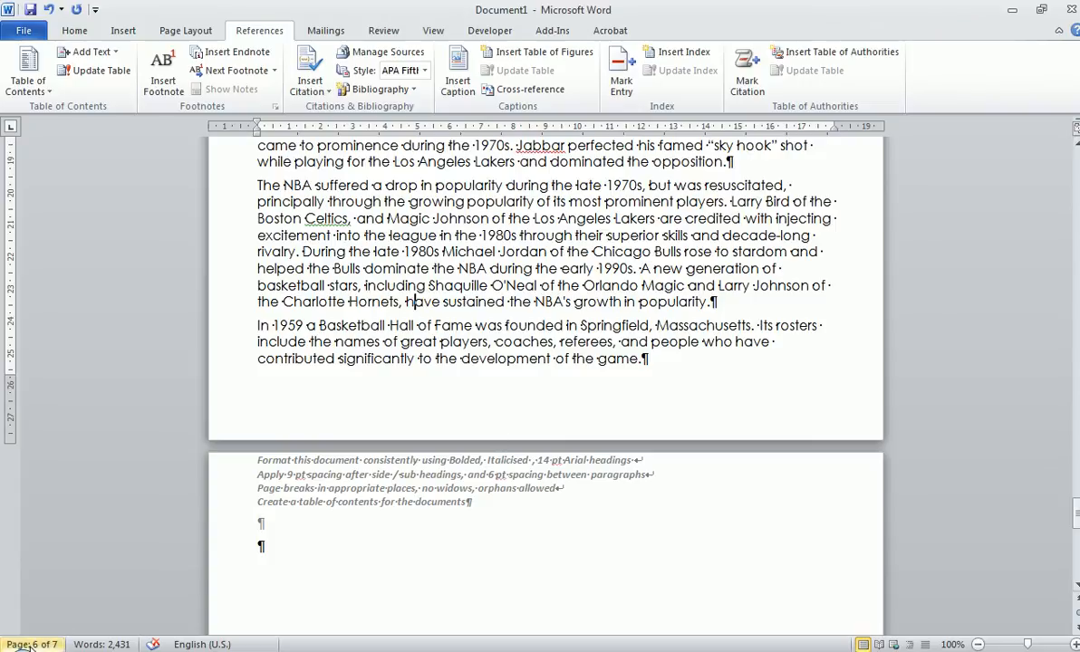
Update the table of contents on the first page, refreshing the page numbers only
drag(1076, 514, 1076, 169)
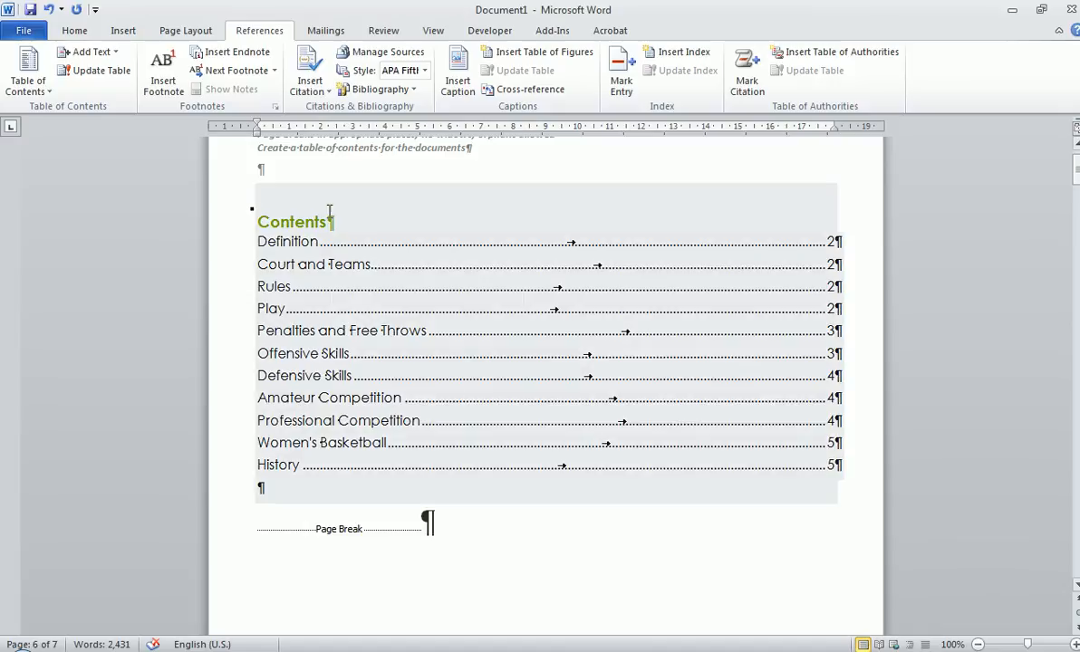
right_click(337, 332)
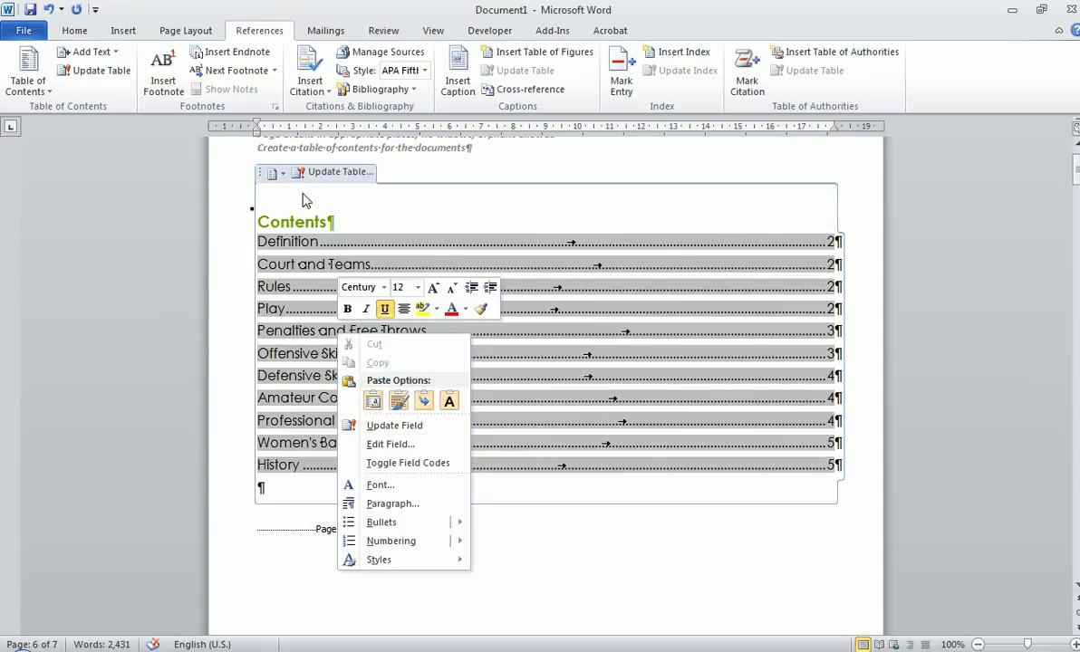
click(276, 172)
click(317, 174)
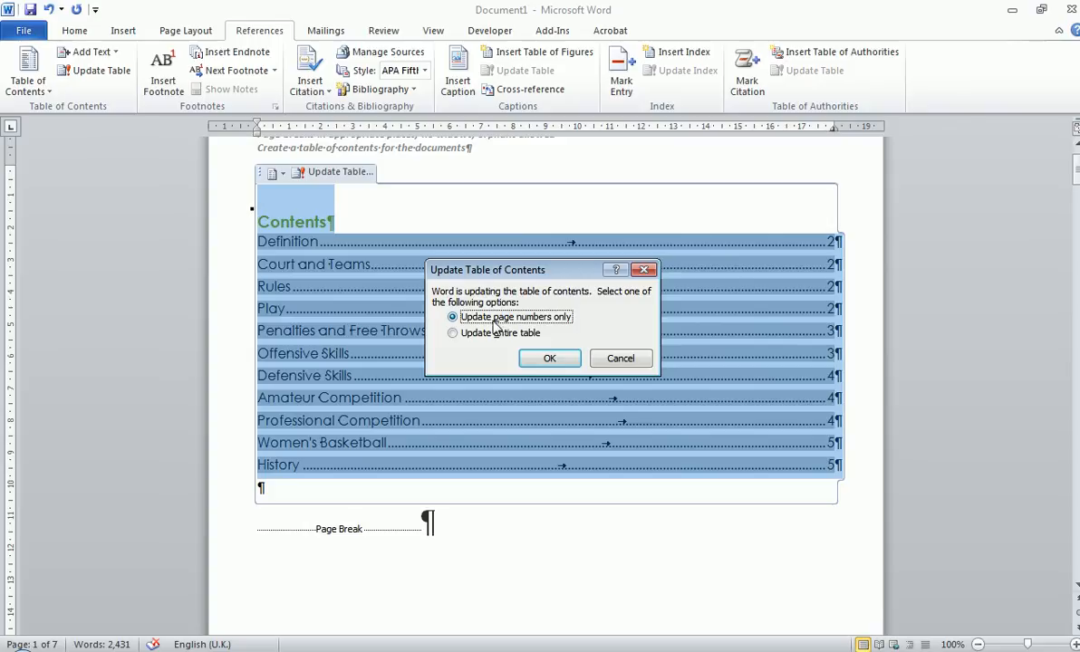
click(550, 358)
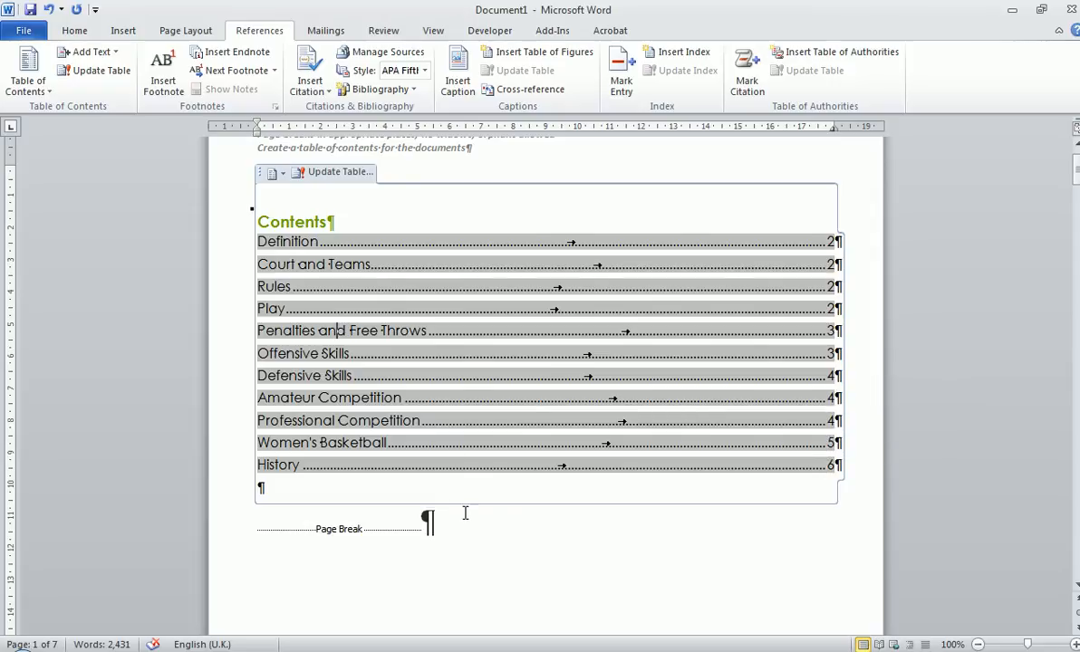
click(438, 488)
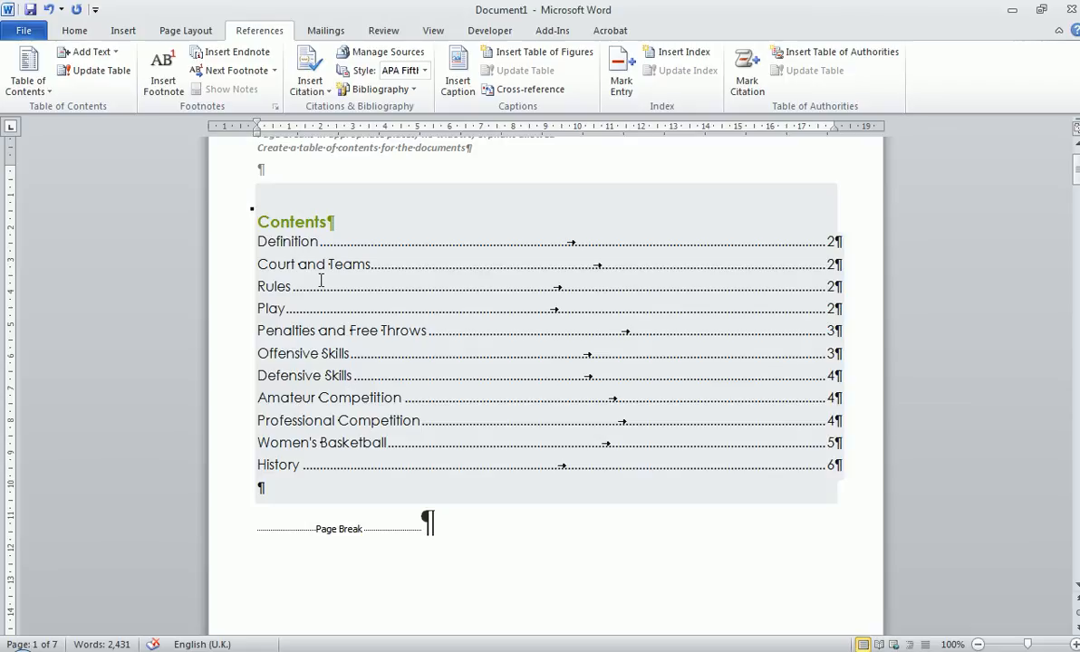
right_click(279, 237)
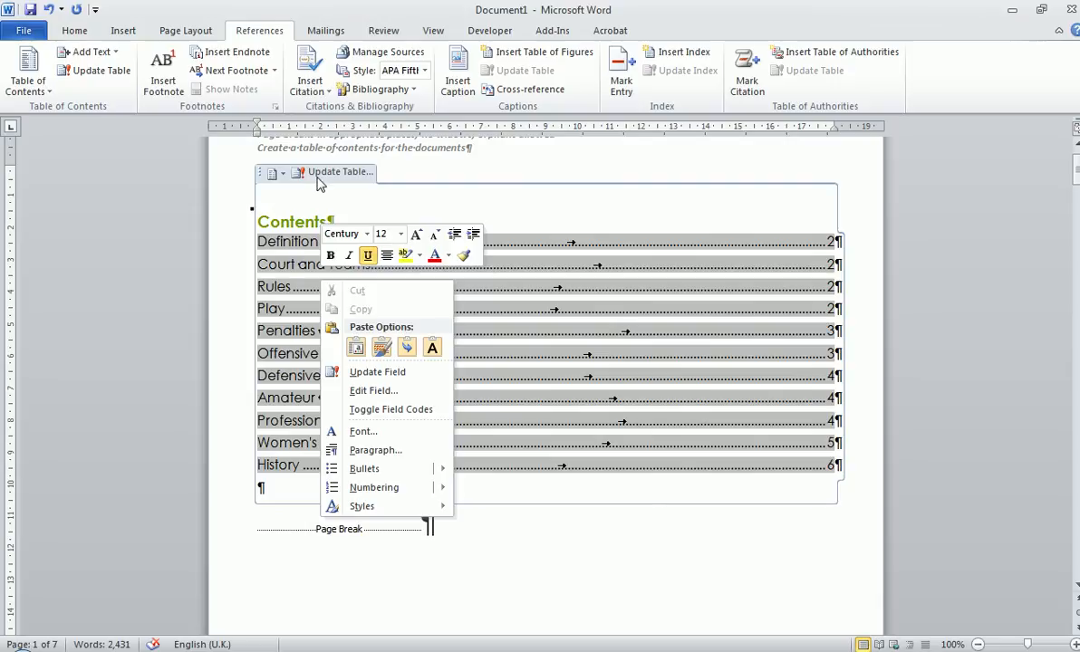
click(286, 236)
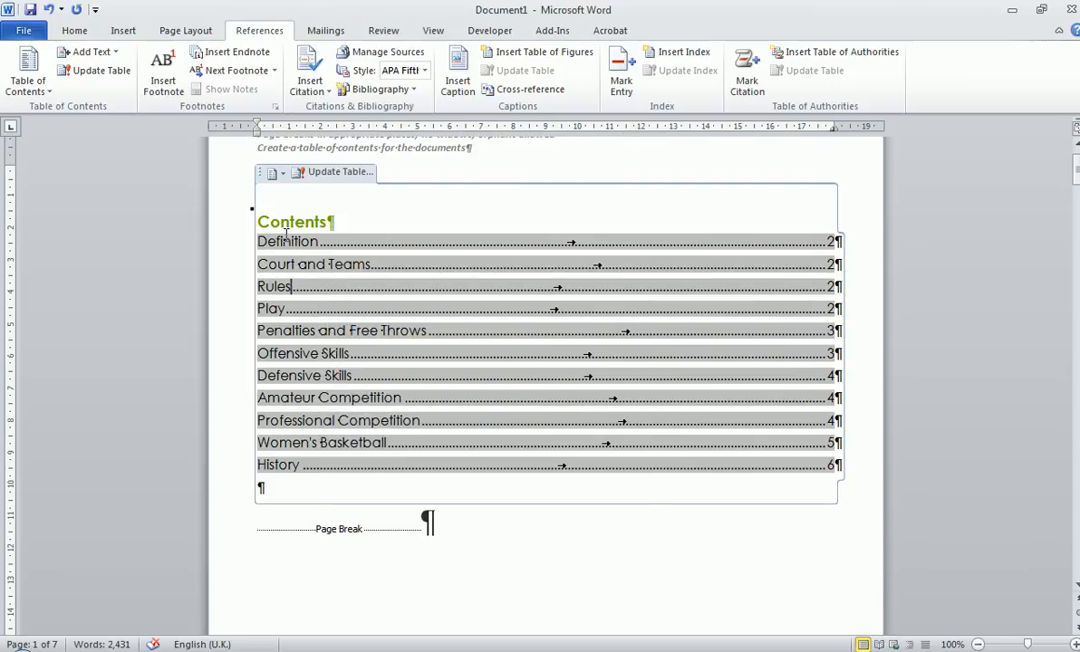
click(74, 32)
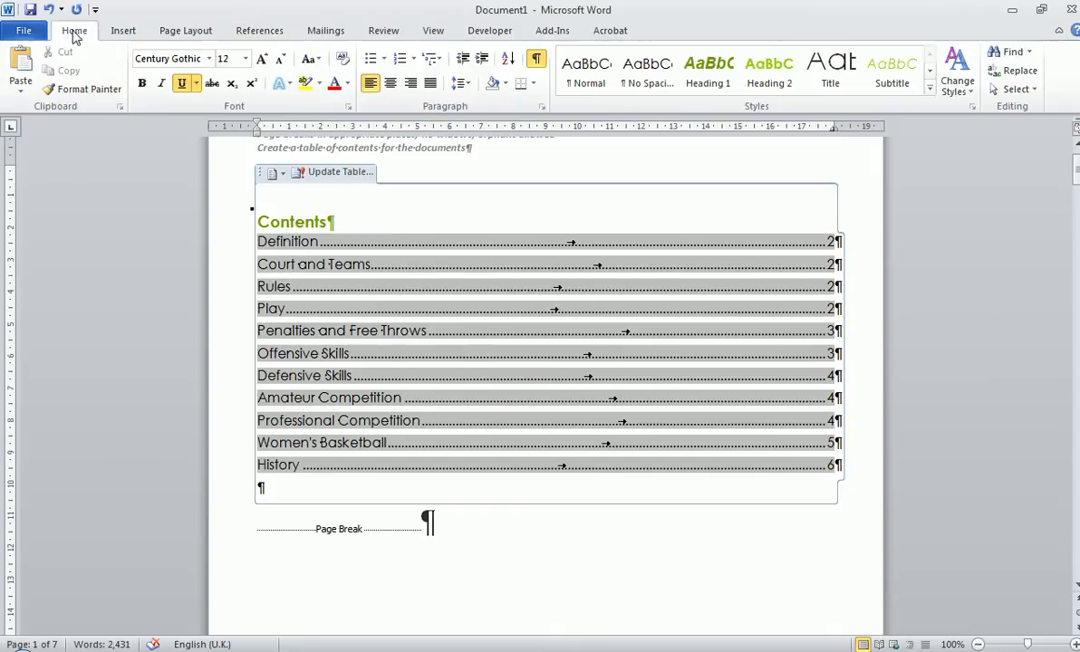